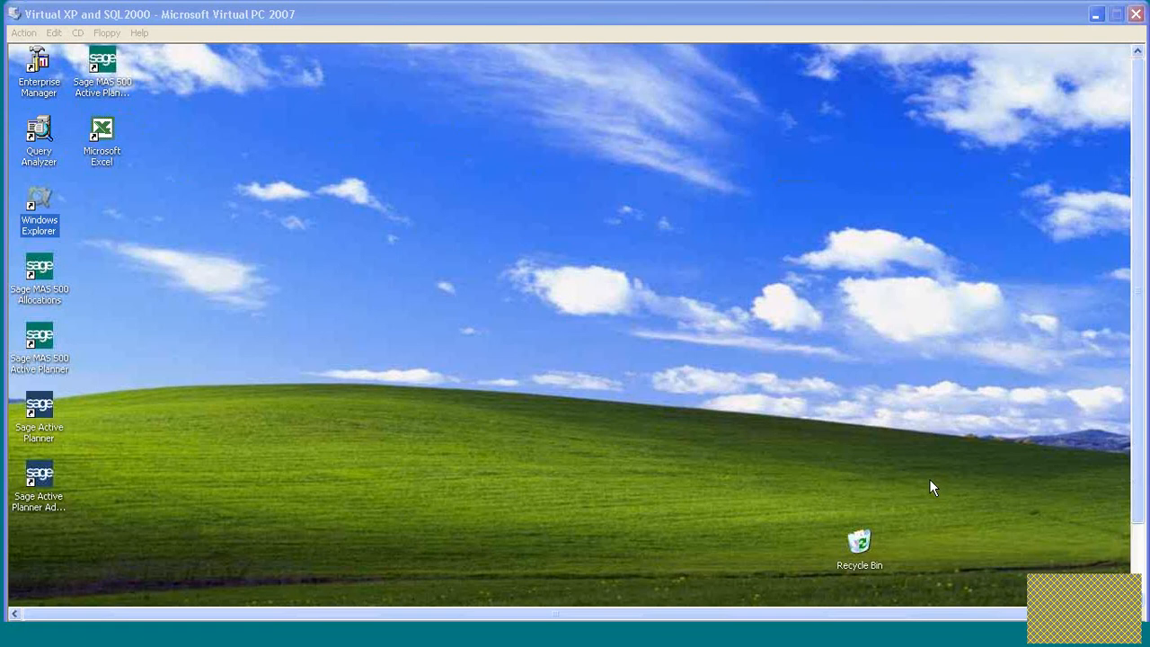
Launch Sage Active Planner and sign in as Admin to the Training configuration with the account password.
{"action": "left_click", "coordinate": [41, 411]}
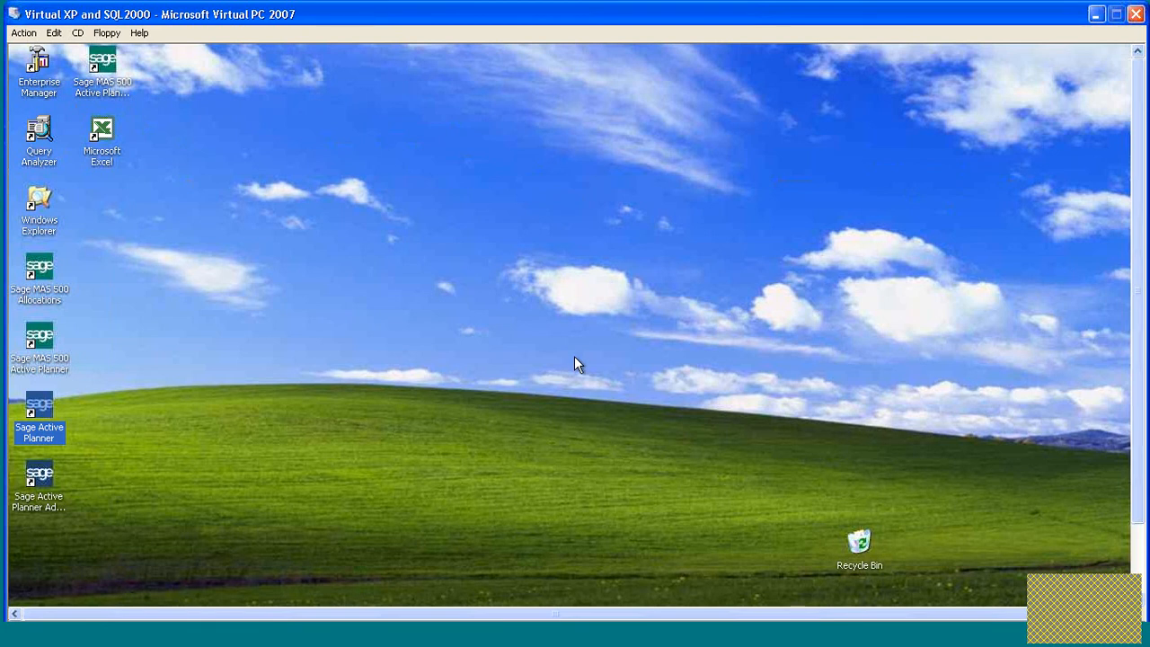
{"action": "double_click", "coordinate": [38, 412]}
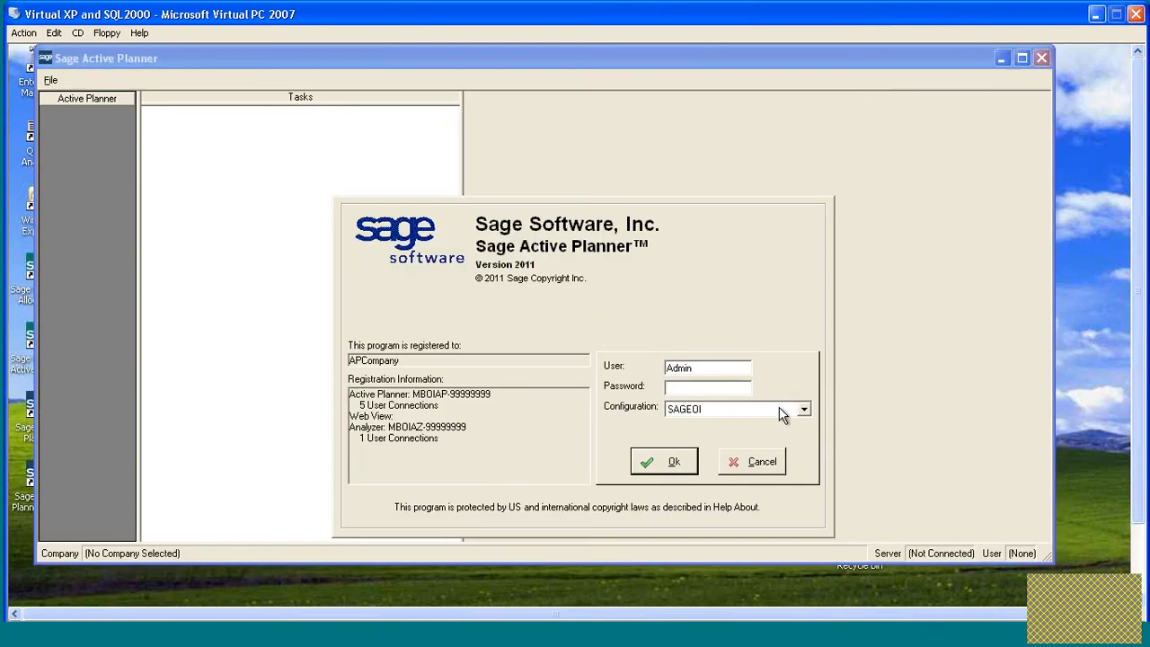
{"action": "left_click", "coordinate": [803, 409]}
{"action": "left_click", "coordinate": [722, 446]}
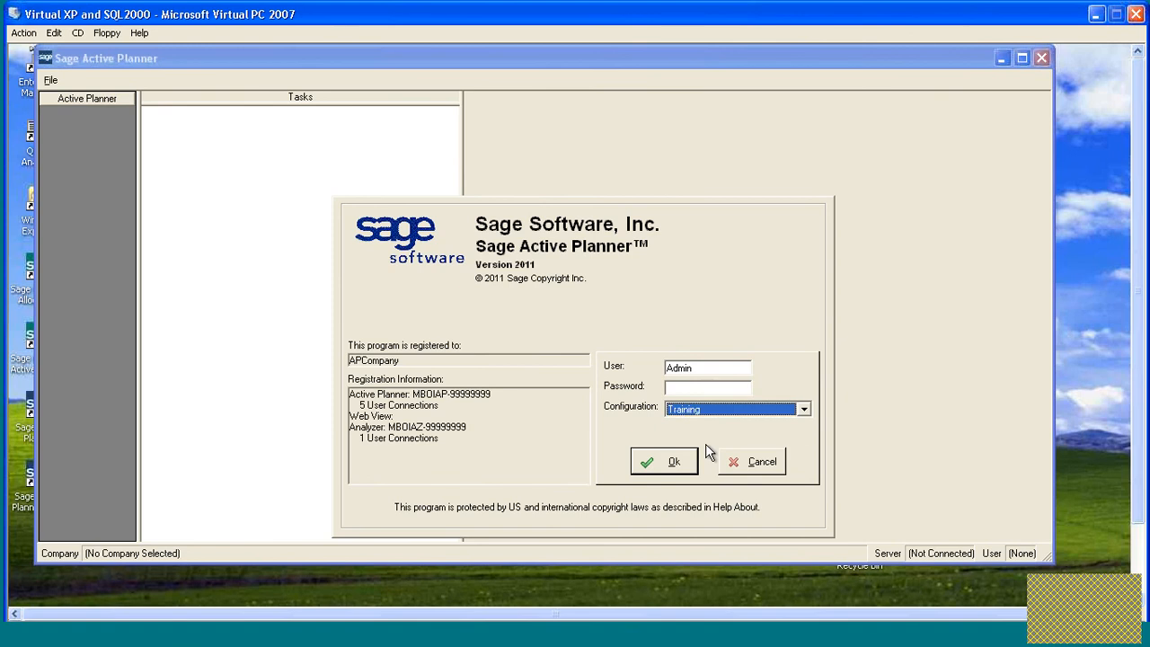
{"action": "left_click", "coordinate": [701, 384]}
{"action": "type", "text": "****"}
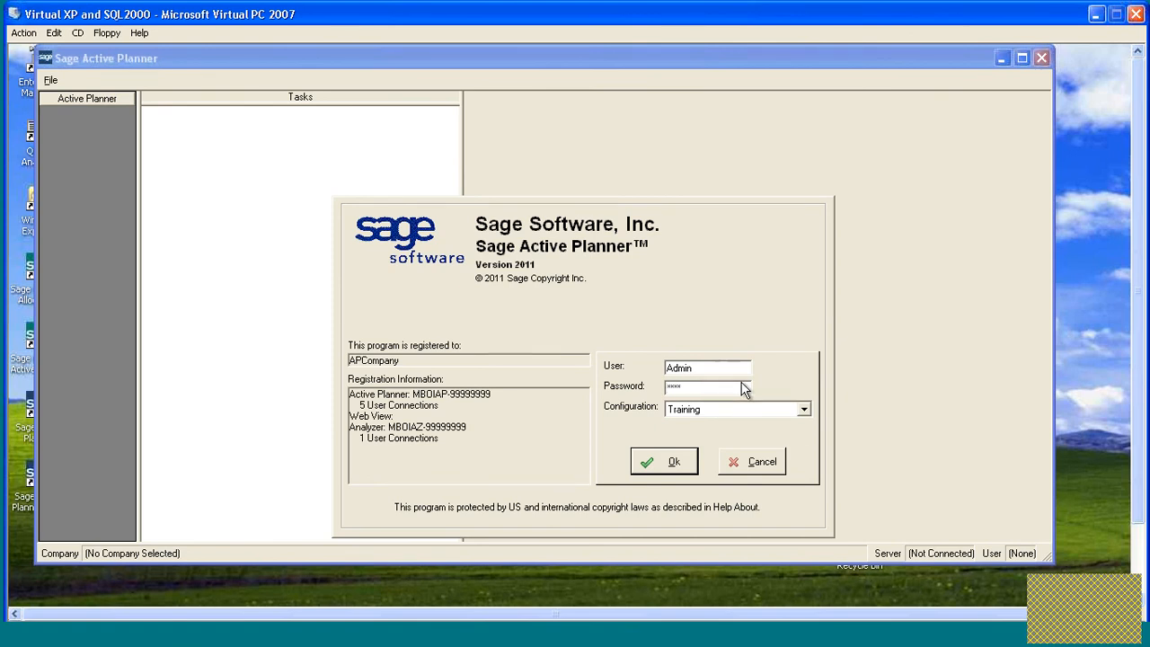
{"action": "type", "text": "****"}
{"action": "key", "text": "Return"}
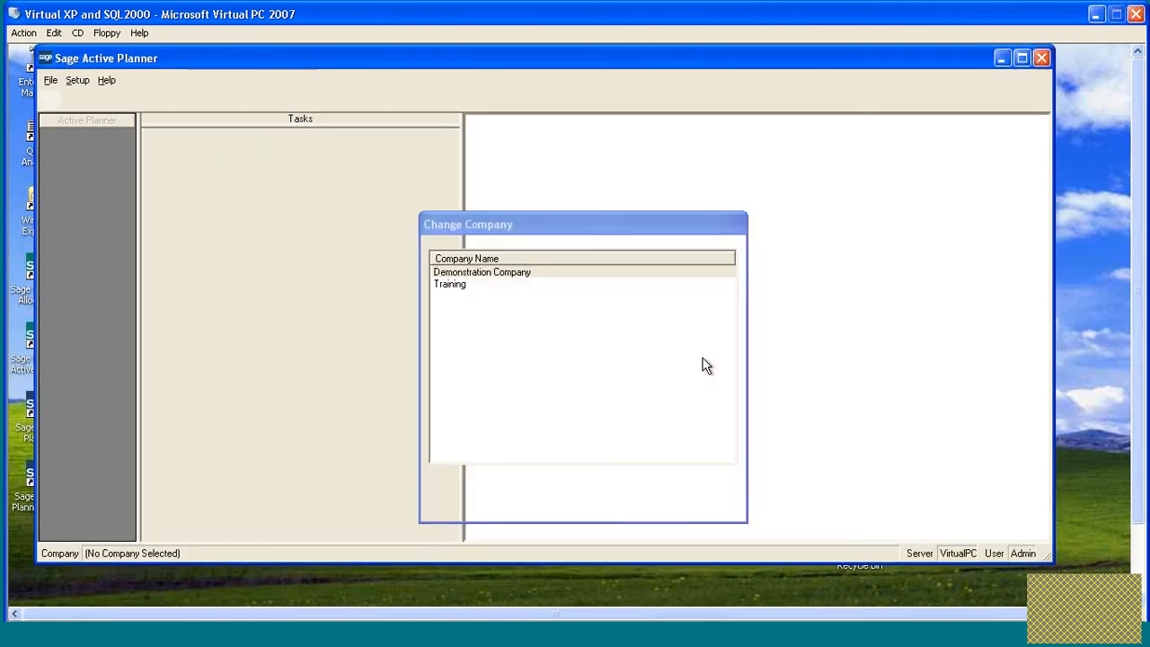
Open the Demonstration Company and change over to the Training company.
{"action": "double_click", "coordinate": [438, 274]}
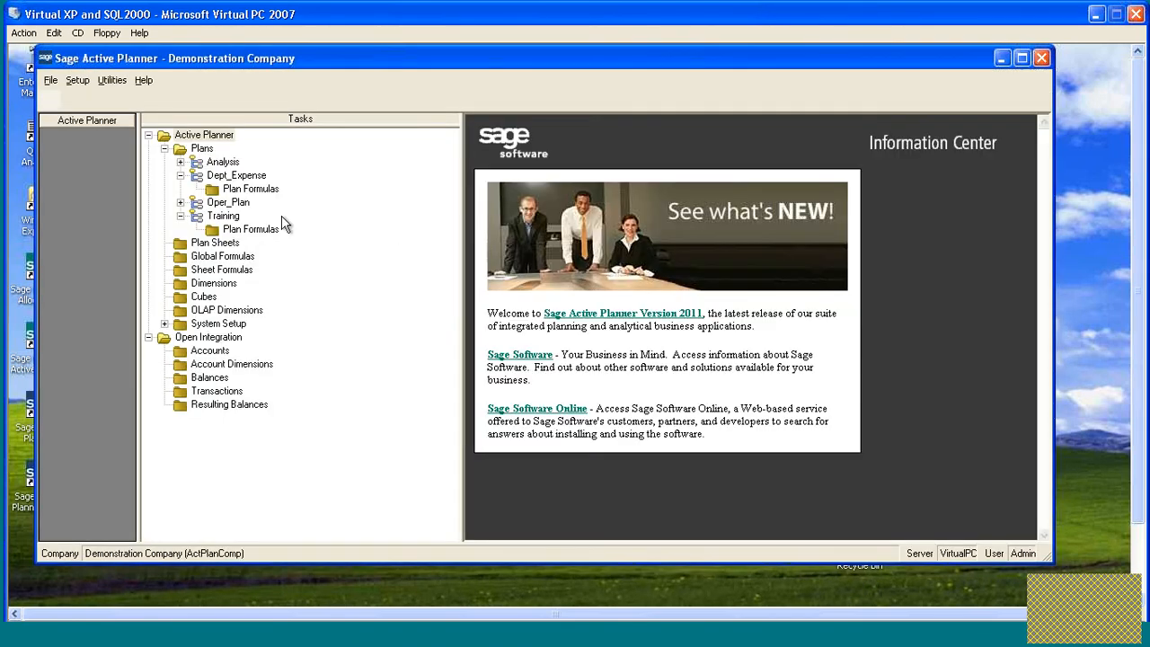
{"action": "left_click", "coordinate": [51, 80]}
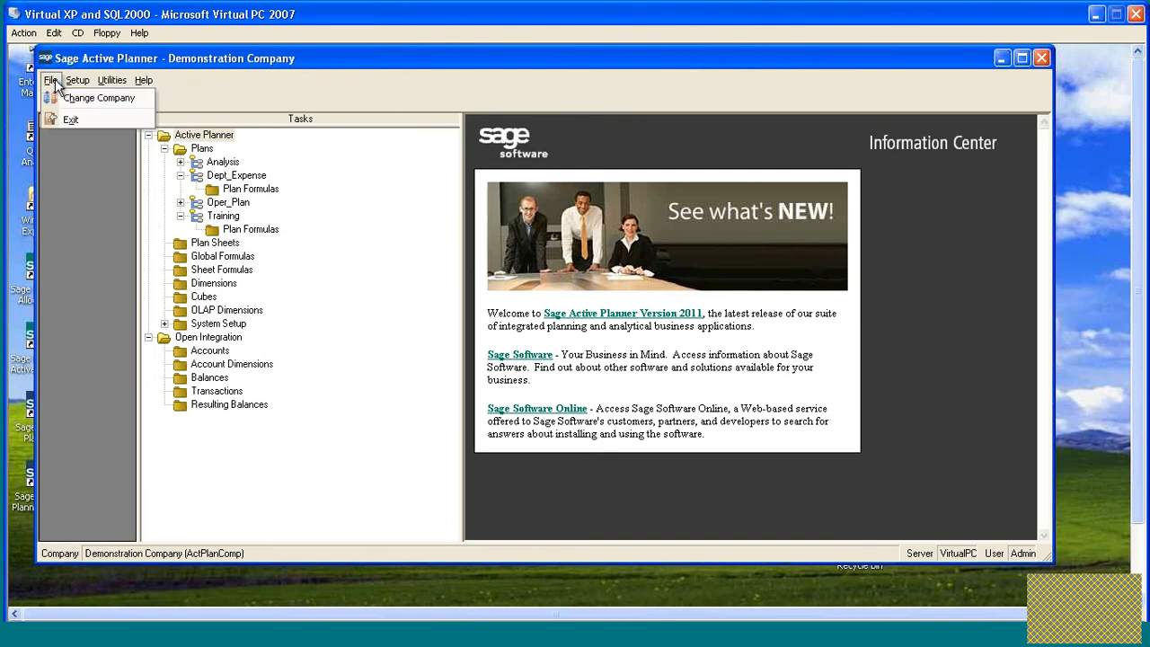
{"action": "left_click", "coordinate": [67, 99]}
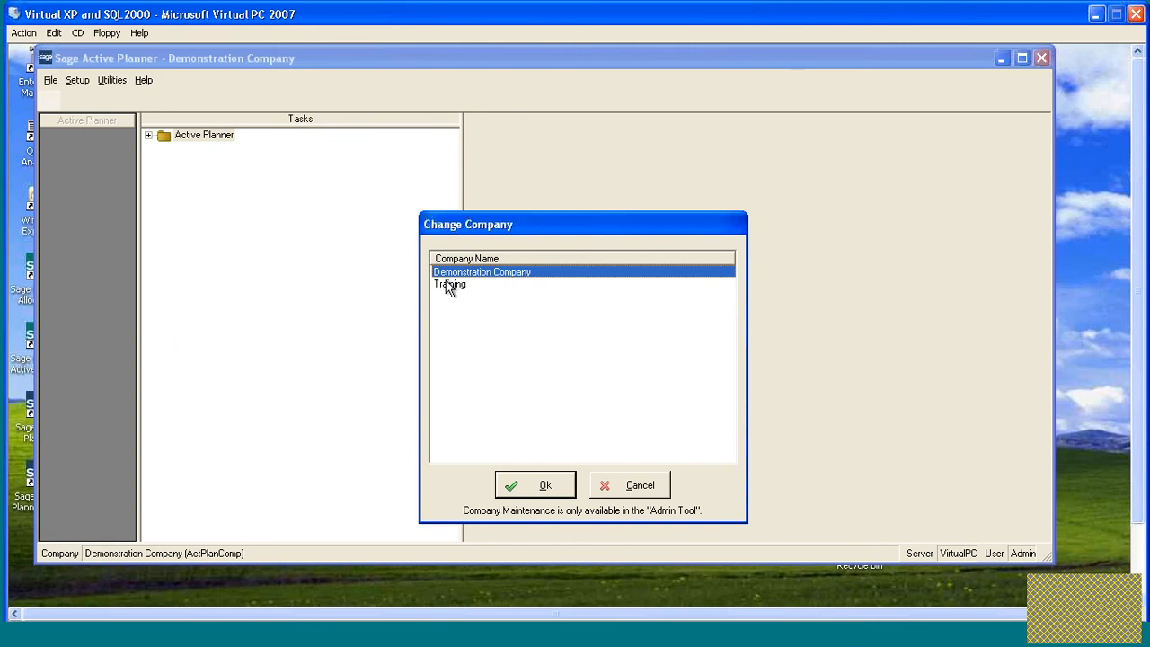
{"action": "left_click", "coordinate": [447, 286]}
{"action": "left_click", "coordinate": [520, 474]}
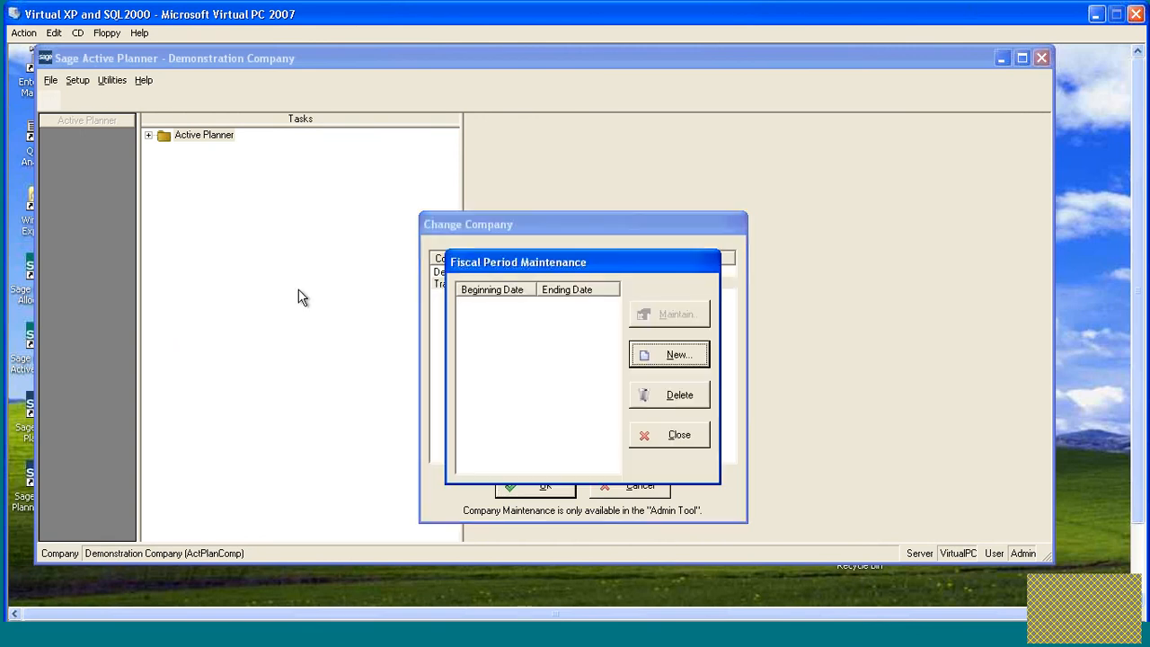
Add a fiscal year from 1/1/2011 to 12/31/2011 with automatically created monthly periods and save it.
{"action": "left_click_drag", "start_coordinate": [601, 260], "coordinate": [517, 145]}
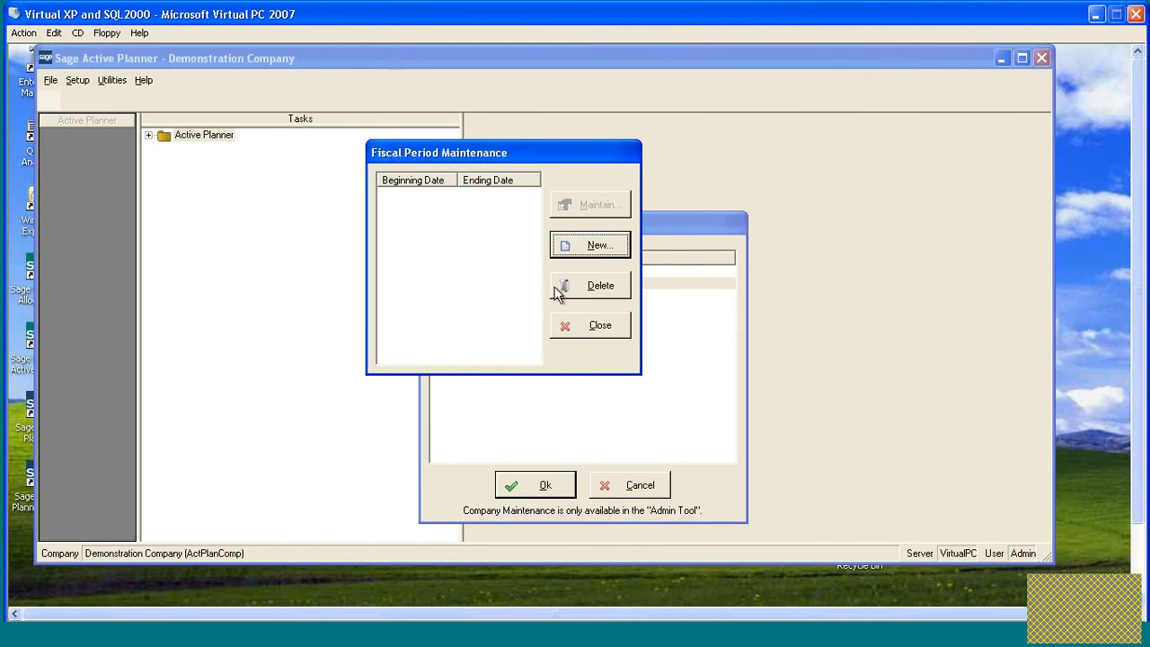
{"action": "left_click", "coordinate": [607, 257]}
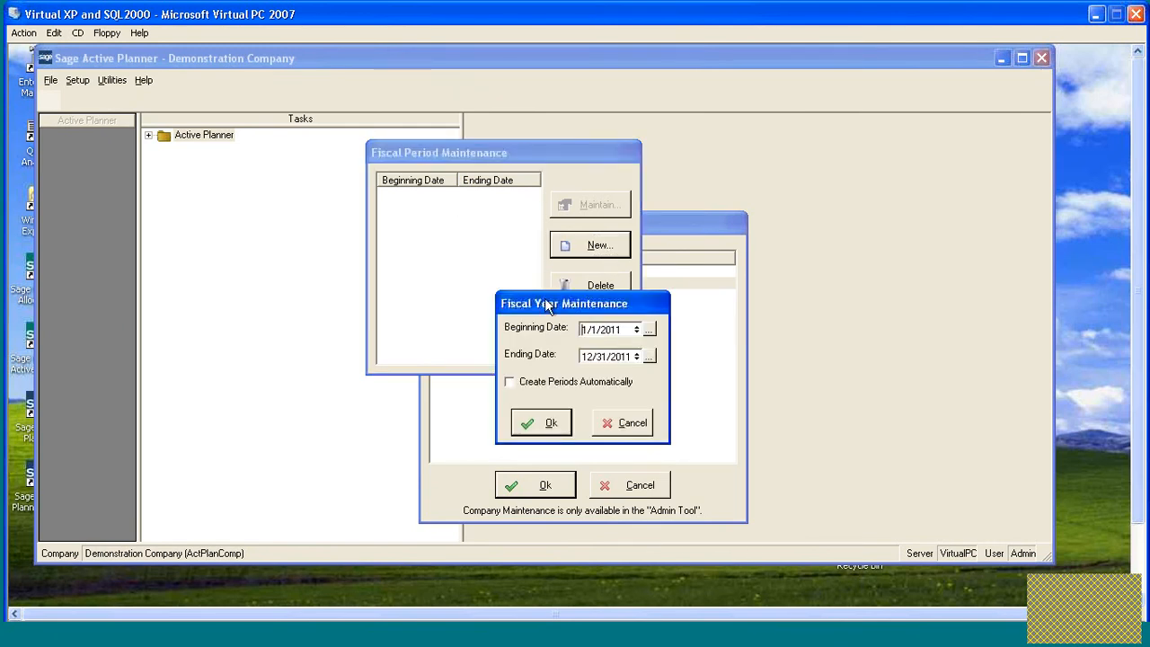
{"action": "left_click_drag", "start_coordinate": [546, 305], "coordinate": [475, 230]}
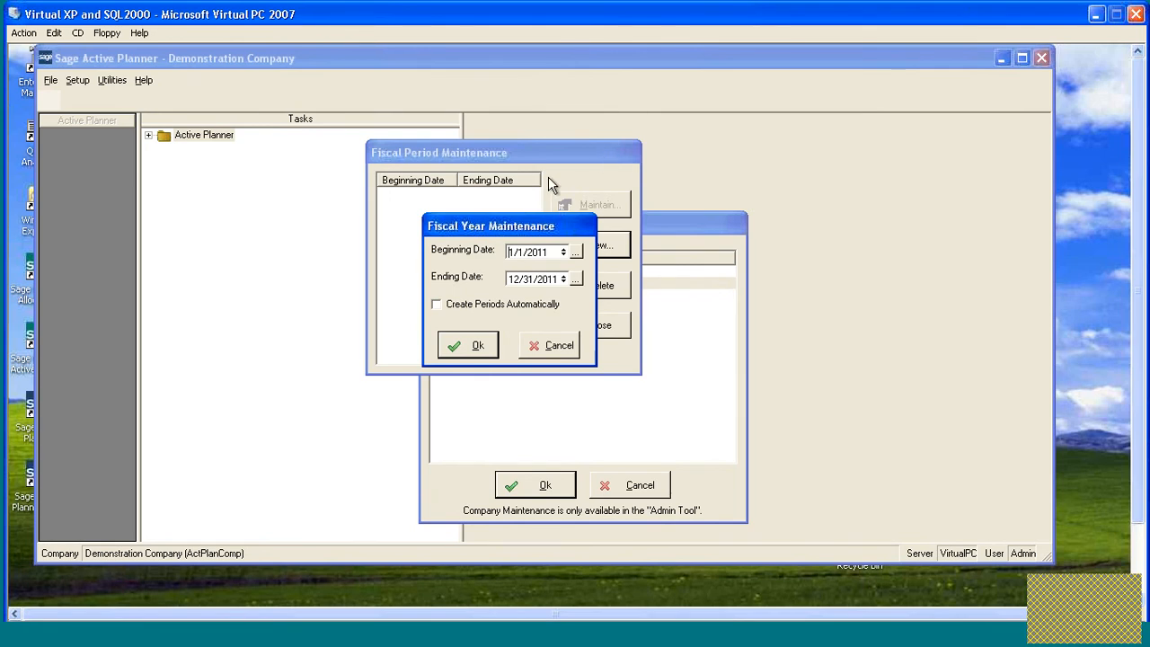
{"action": "left_click", "coordinate": [513, 279]}
{"action": "left_click", "coordinate": [436, 307]}
{"action": "left_click", "coordinate": [464, 346]}
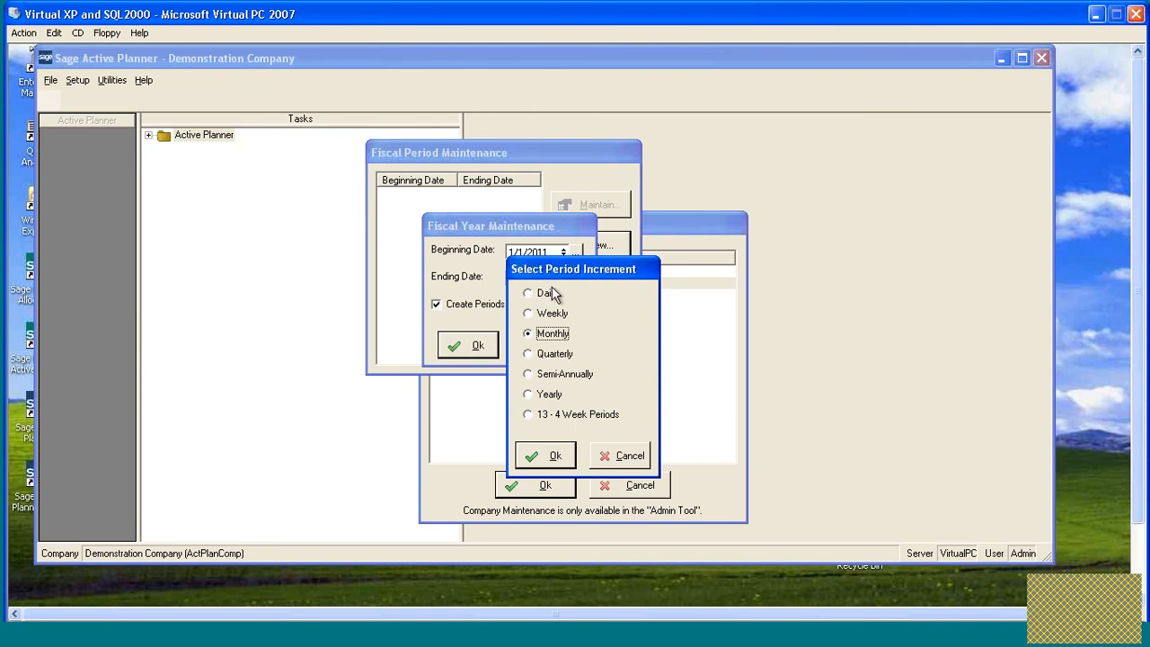
{"action": "left_click_drag", "start_coordinate": [564, 272], "coordinate": [605, 270]}
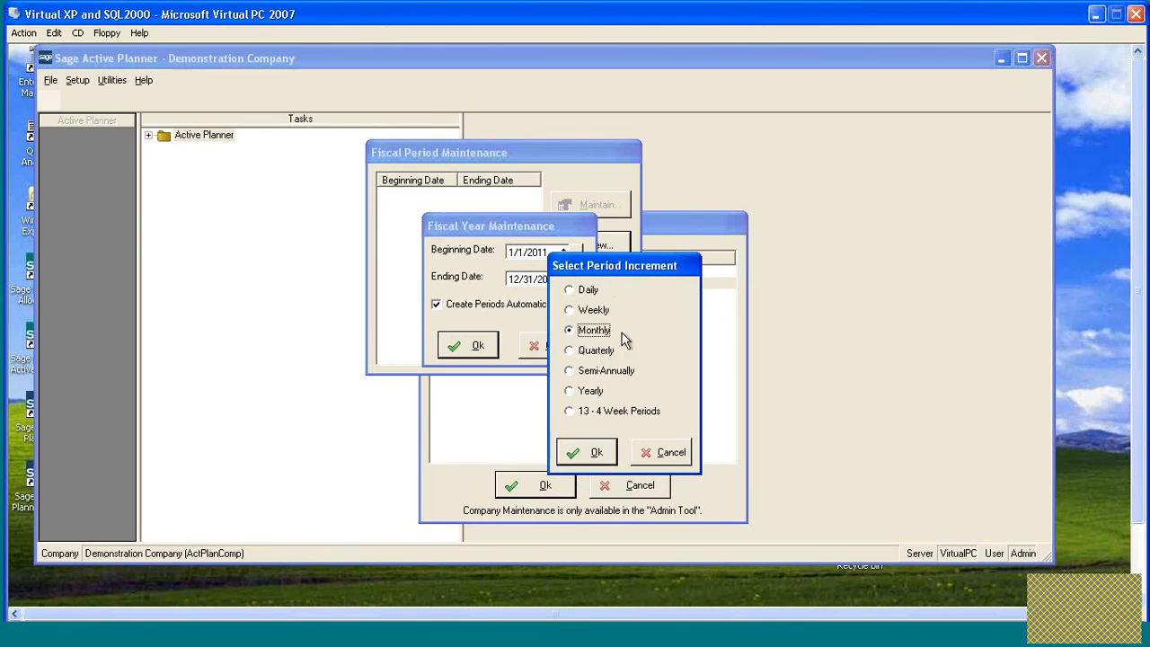
{"action": "left_click", "coordinate": [588, 453]}
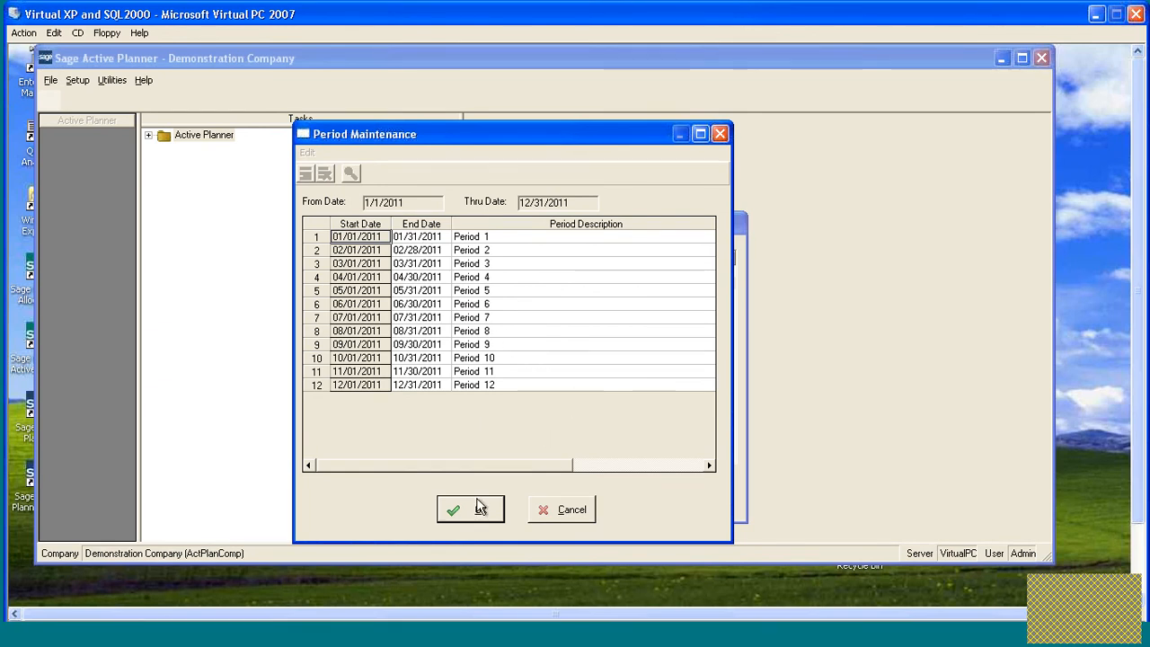
{"action": "left_click", "coordinate": [473, 510]}
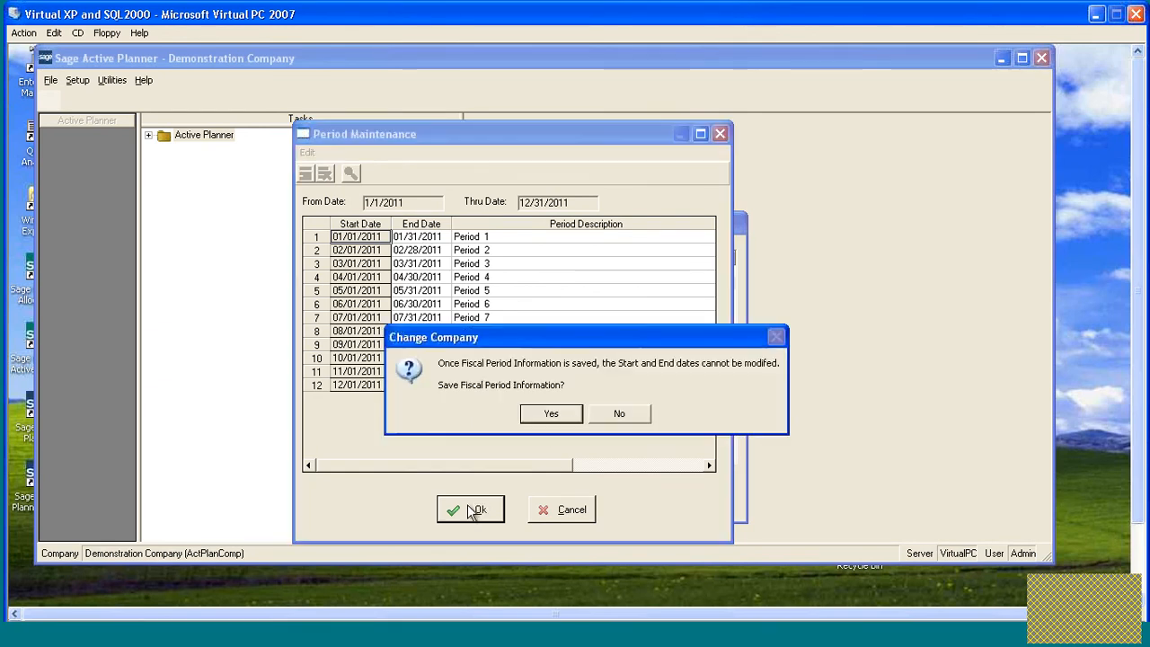
{"action": "left_click", "coordinate": [537, 416]}
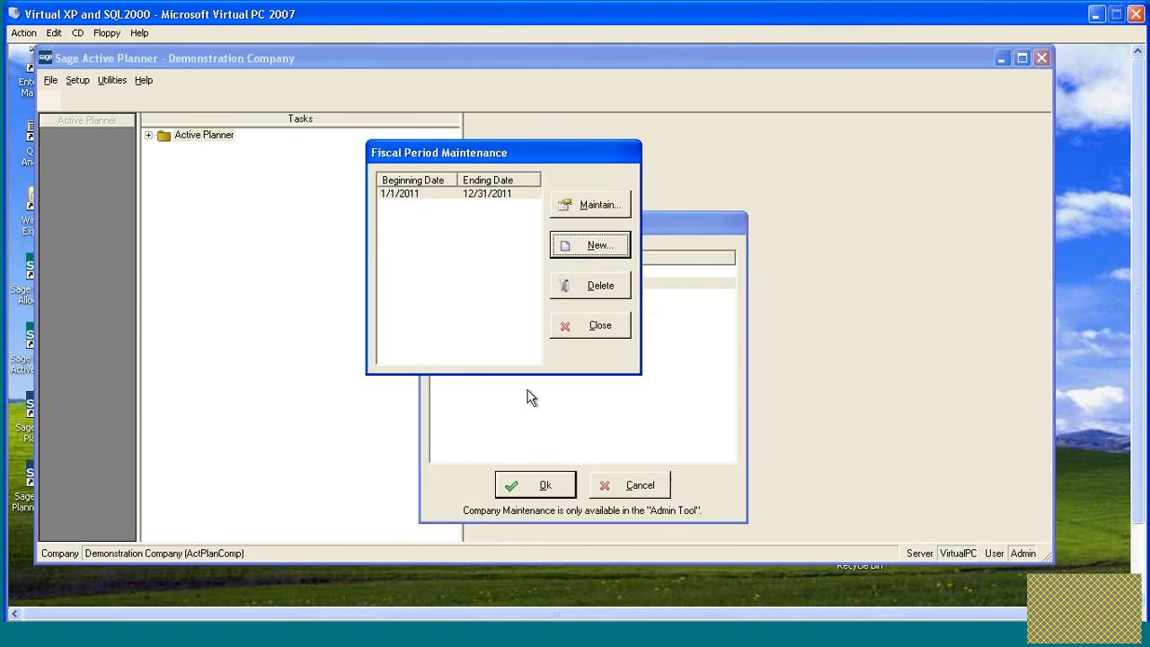
Add a fiscal year from 1/1/2012 to 12/31/2012 with automatically created monthly periods and save it.
{"action": "left_click_drag", "start_coordinate": [530, 153], "coordinate": [553, 192]}
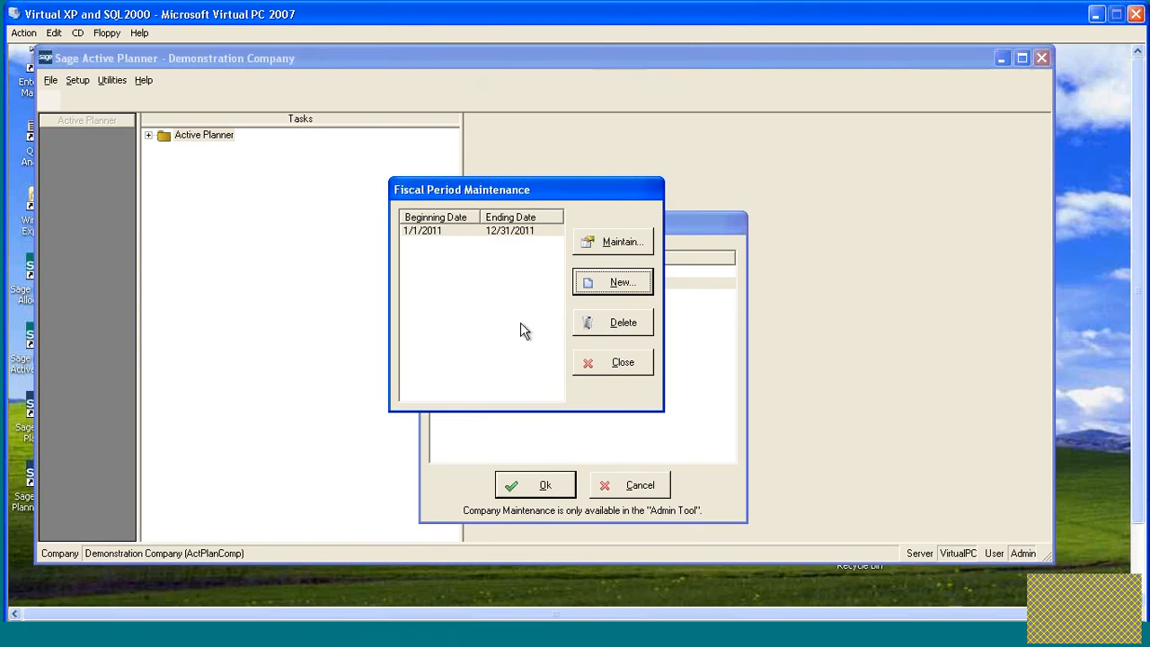
{"action": "left_click", "coordinate": [624, 286]}
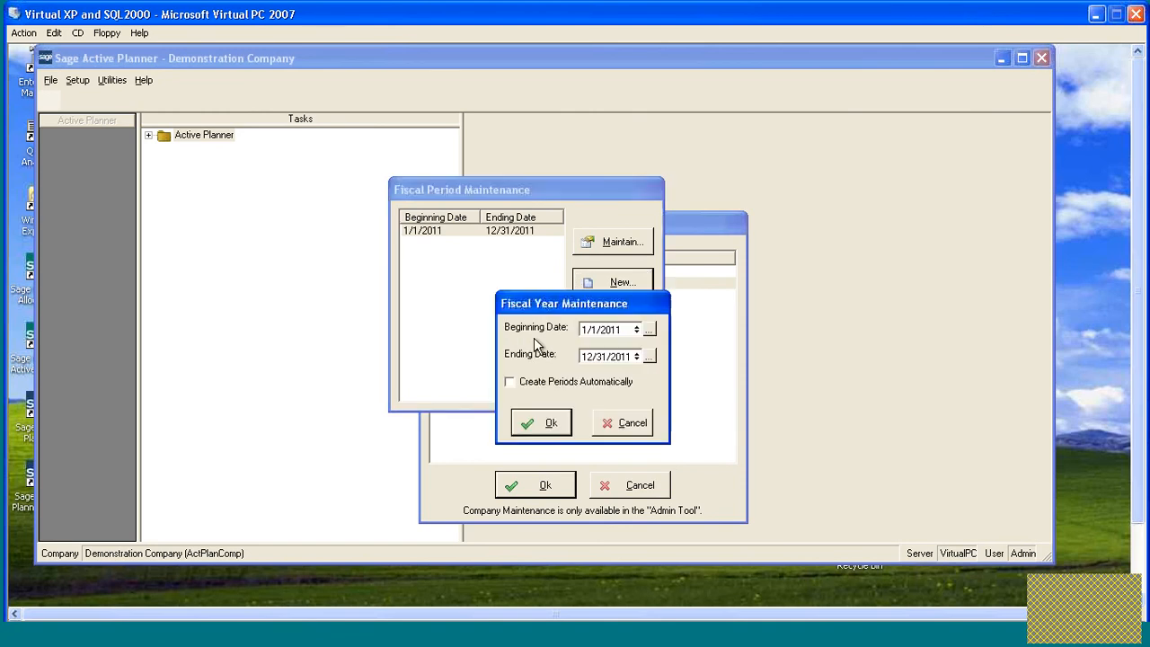
{"action": "left_click", "coordinate": [636, 326]}
{"action": "left_click", "coordinate": [629, 358]}
{"action": "left_click", "coordinate": [636, 354]}
{"action": "left_click", "coordinate": [524, 382]}
{"action": "left_click", "coordinate": [530, 421]}
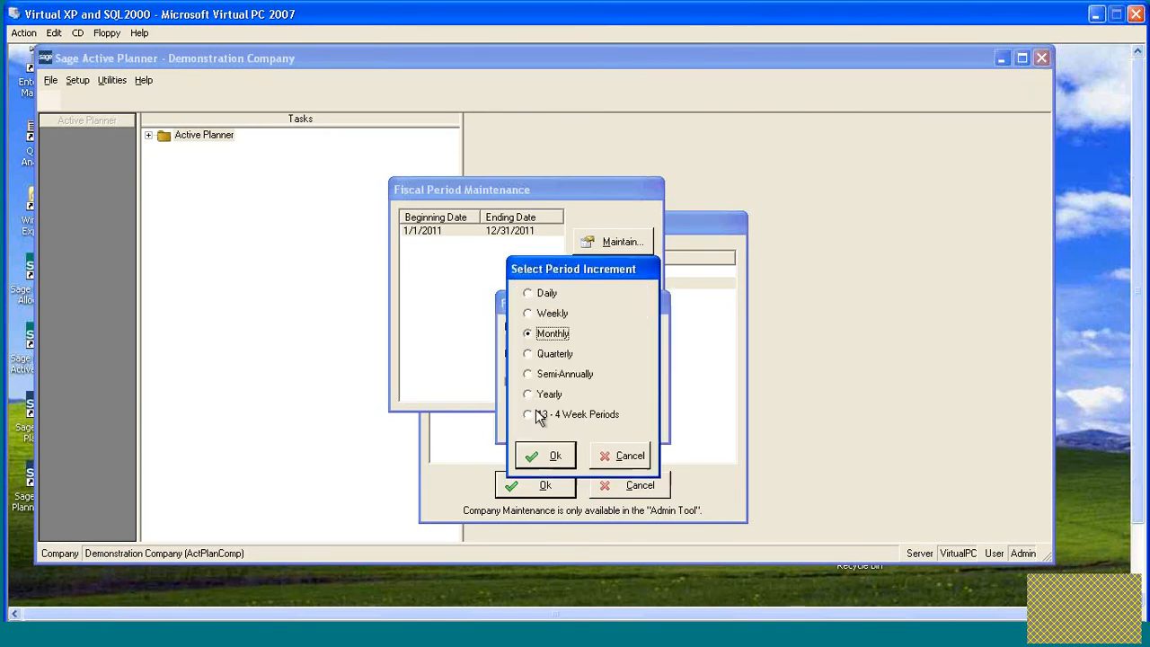
{"action": "left_click", "coordinate": [538, 454]}
{"action": "left_click", "coordinate": [481, 508]}
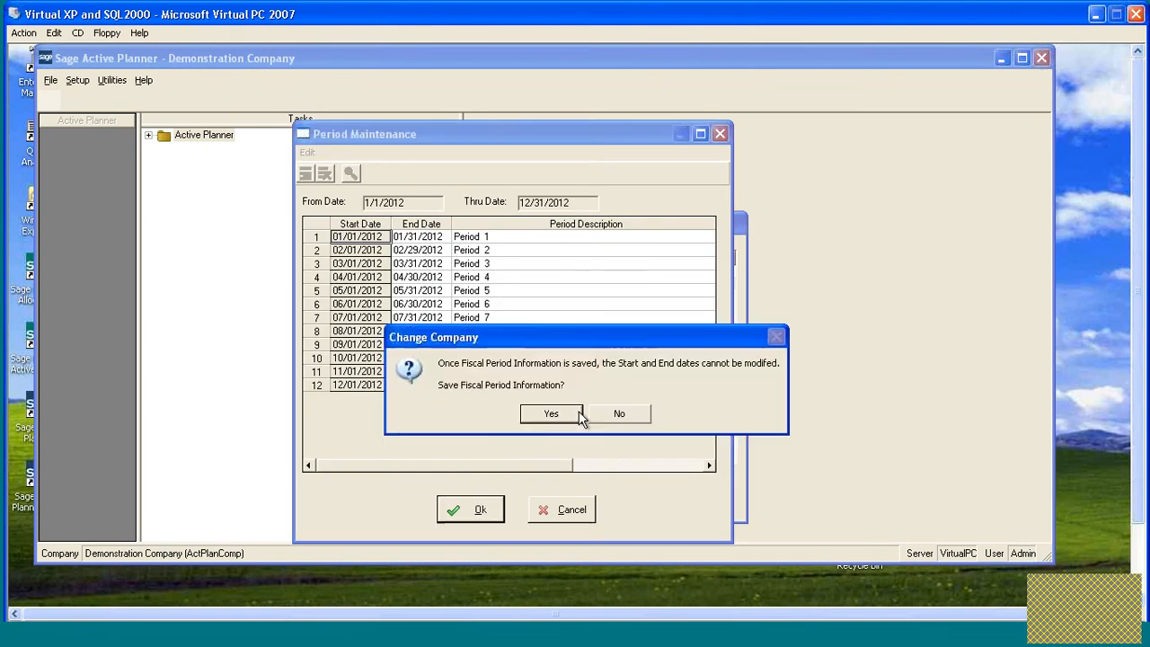
{"action": "left_click", "coordinate": [558, 416]}
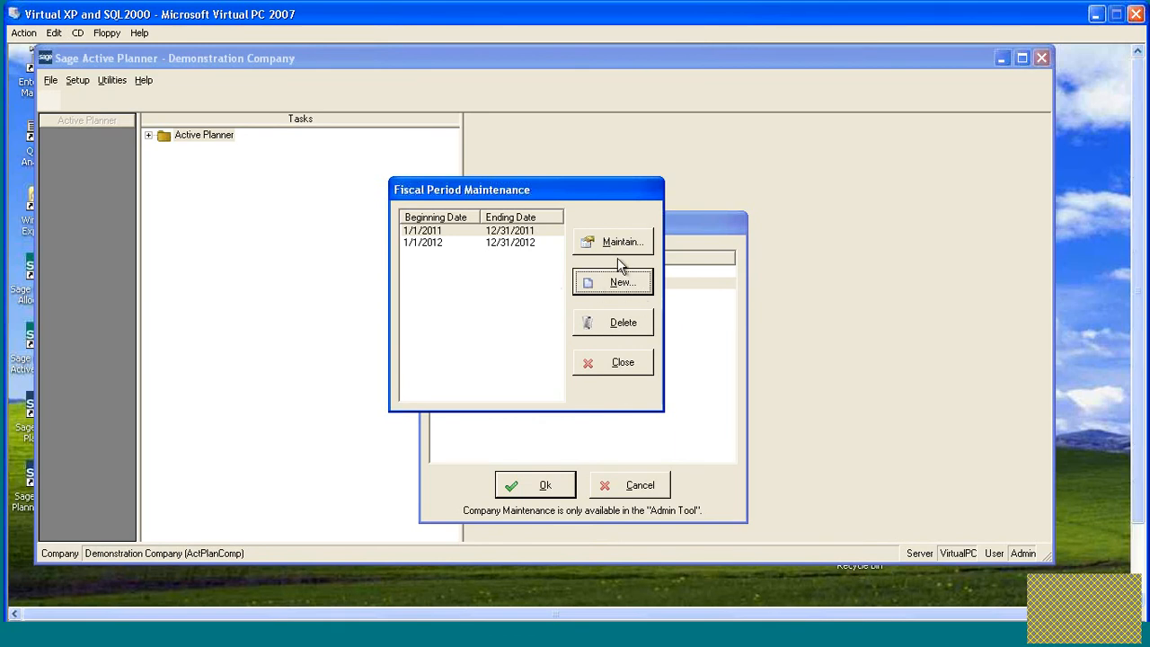
Start another fiscal year with beginning date 1/1/2010 and ending date 12/31/2010.
{"action": "left_click", "coordinate": [636, 286]}
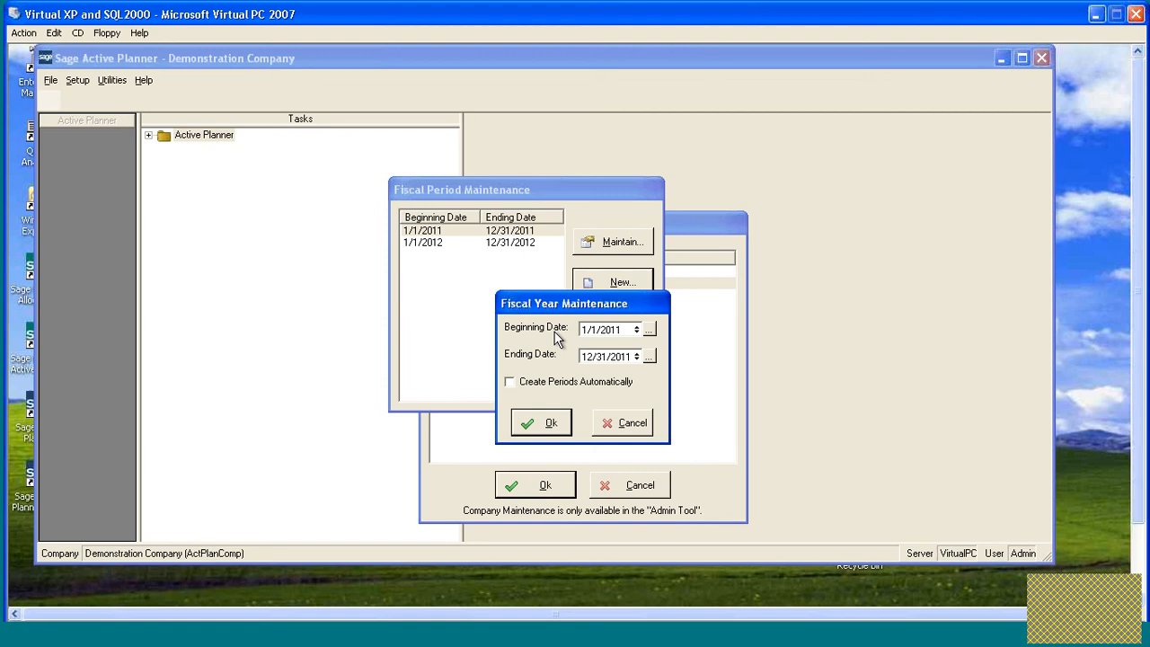
{"action": "left_click", "coordinate": [648, 330]}
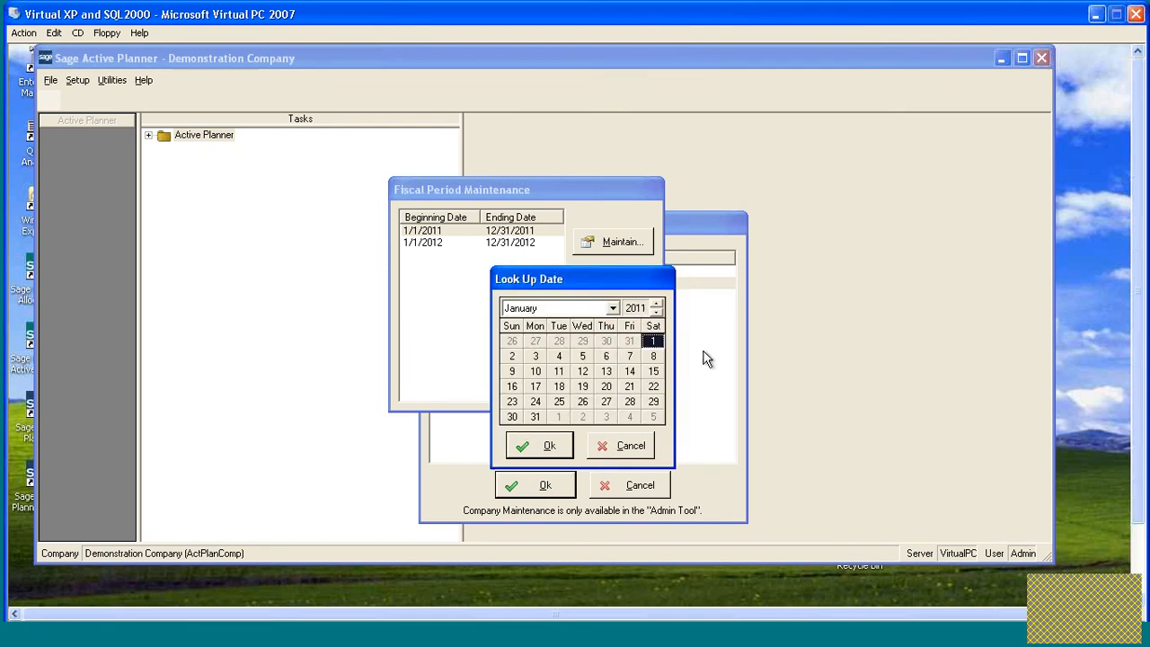
{"action": "left_click", "coordinate": [655, 312]}
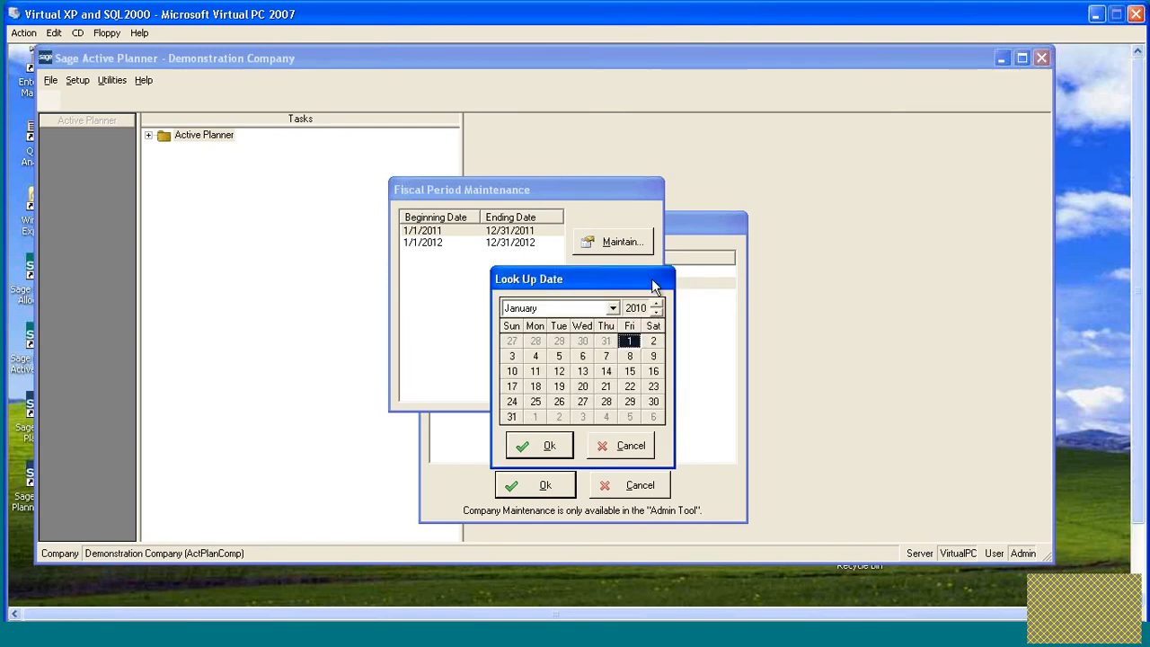
{"action": "left_click_drag", "start_coordinate": [657, 279], "coordinate": [770, 247]}
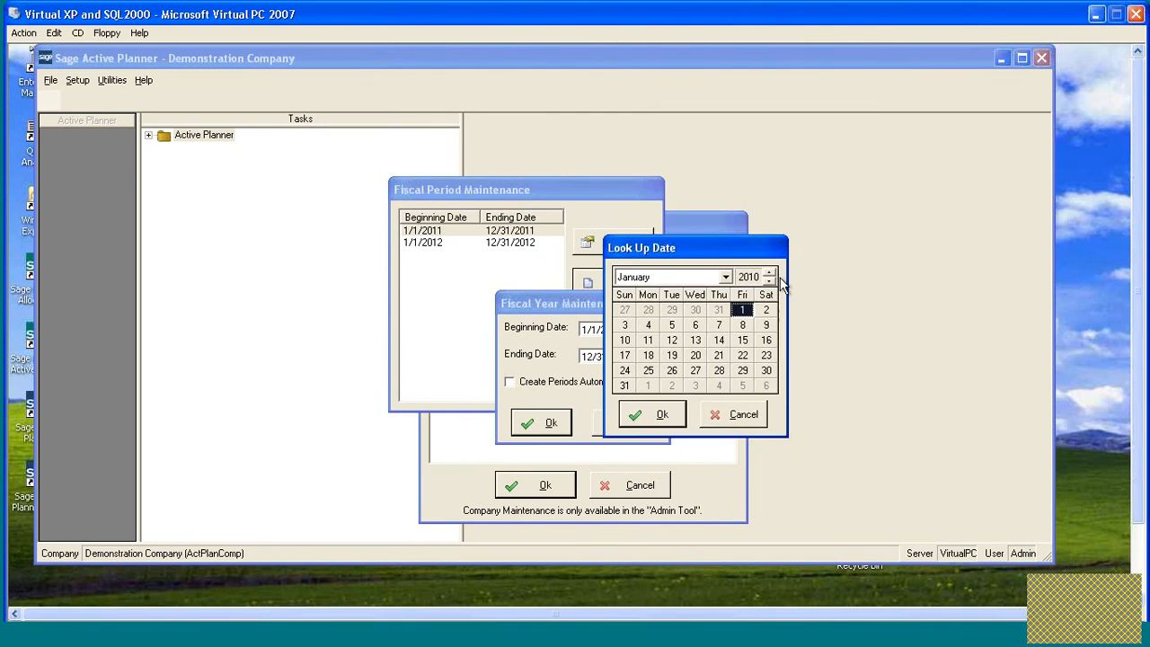
{"action": "left_click", "coordinate": [663, 415]}
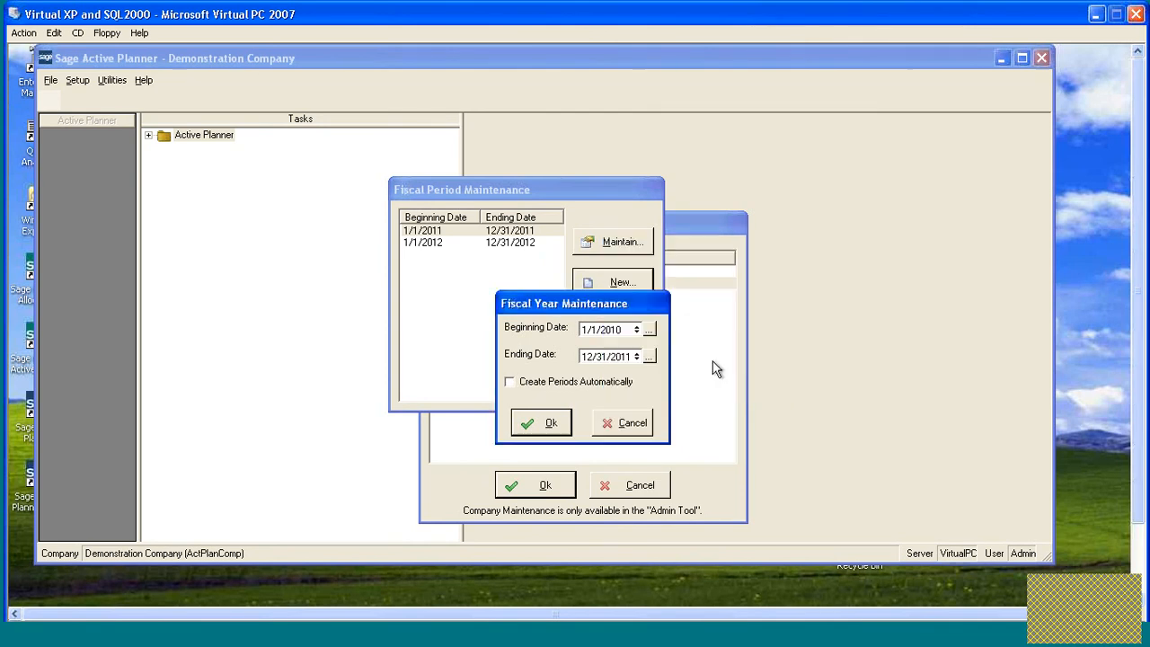
{"action": "left_click", "coordinate": [655, 357]}
{"action": "left_click", "coordinate": [656, 312]}
{"action": "left_click", "coordinate": [656, 315]}
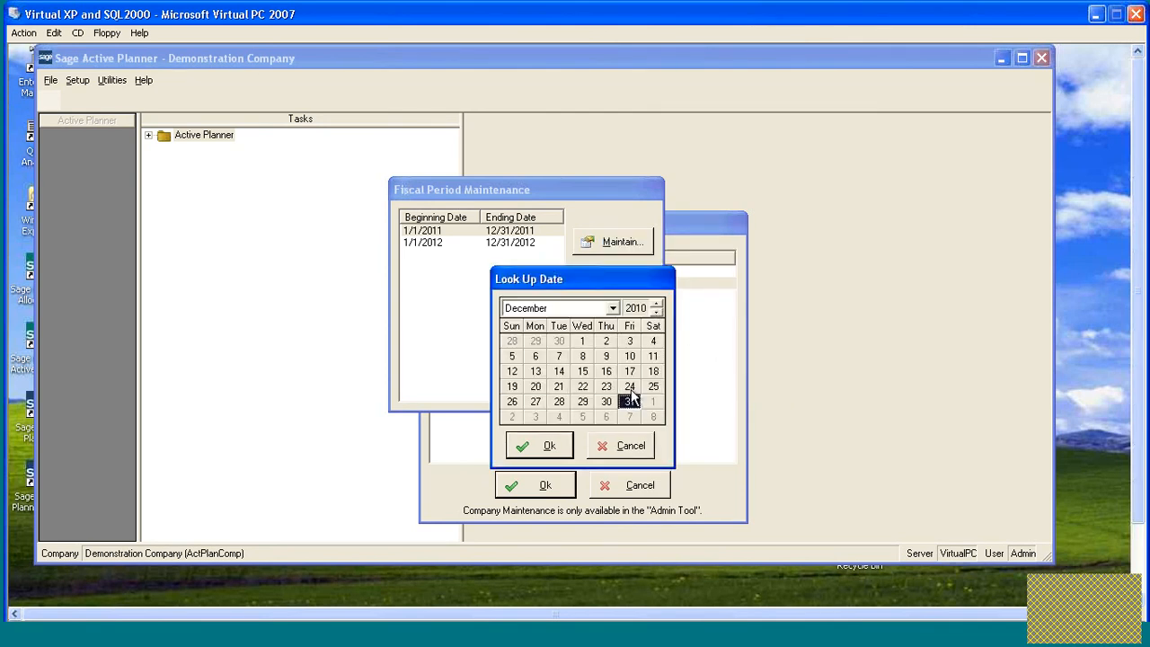
{"action": "left_click", "coordinate": [546, 446]}
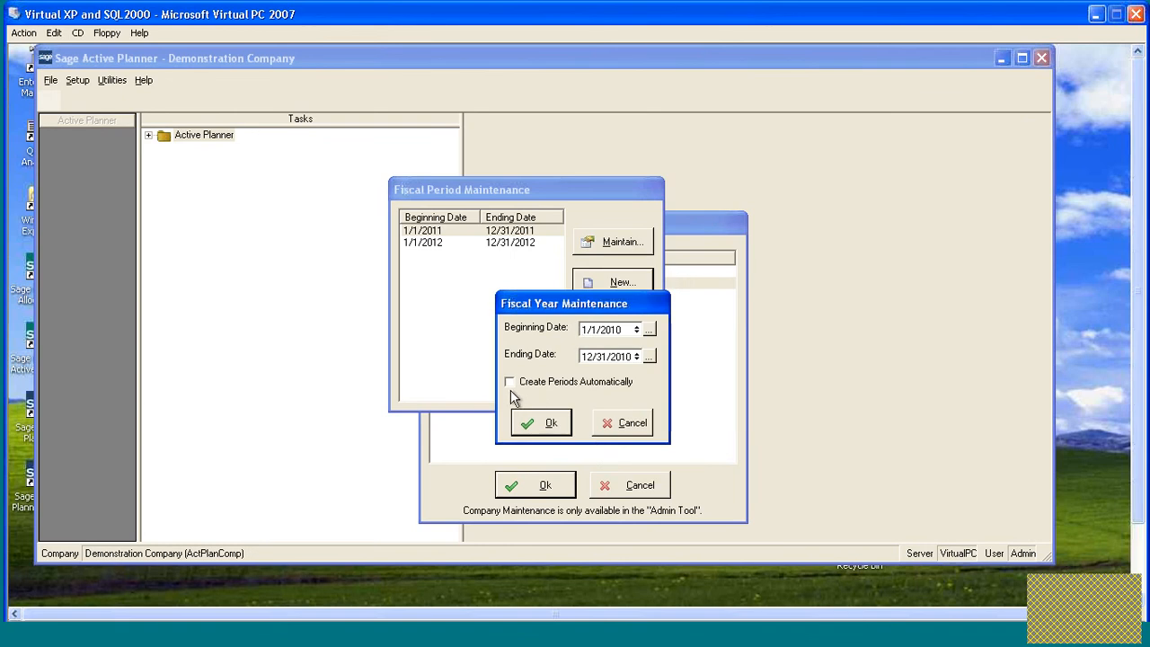
Create monthly periods automatically for the 2010 fiscal year and save the fiscal period information.
{"action": "left_click", "coordinate": [510, 382]}
{"action": "left_click", "coordinate": [543, 457]}
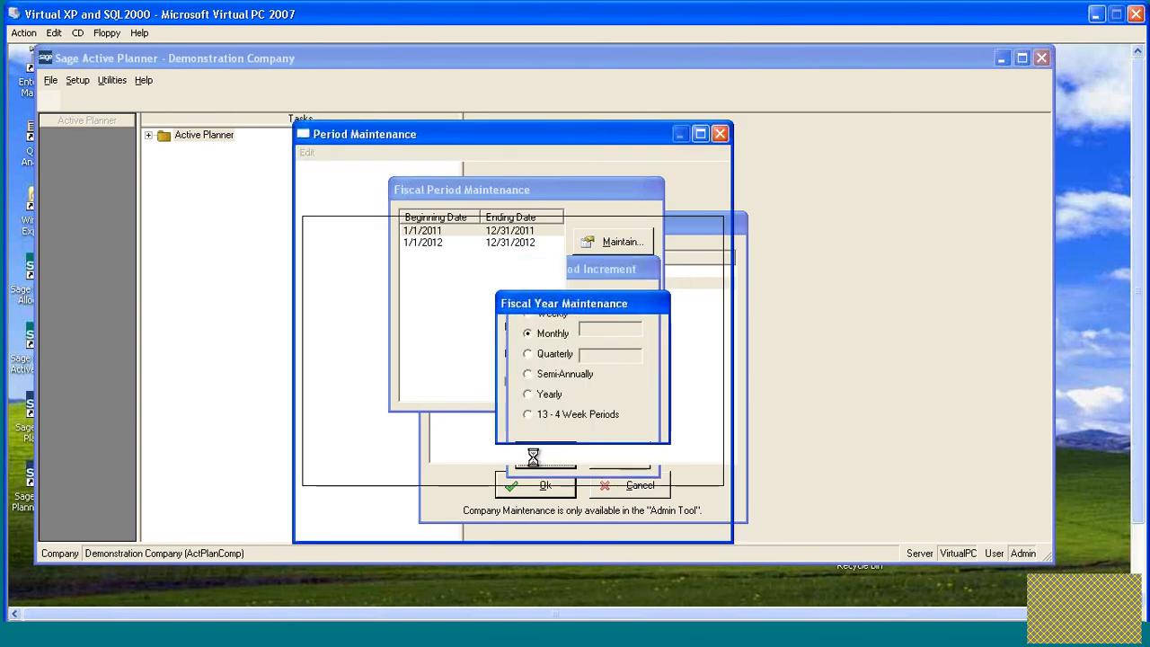
{"action": "left_click", "coordinate": [477, 509]}
{"action": "left_click", "coordinate": [549, 415]}
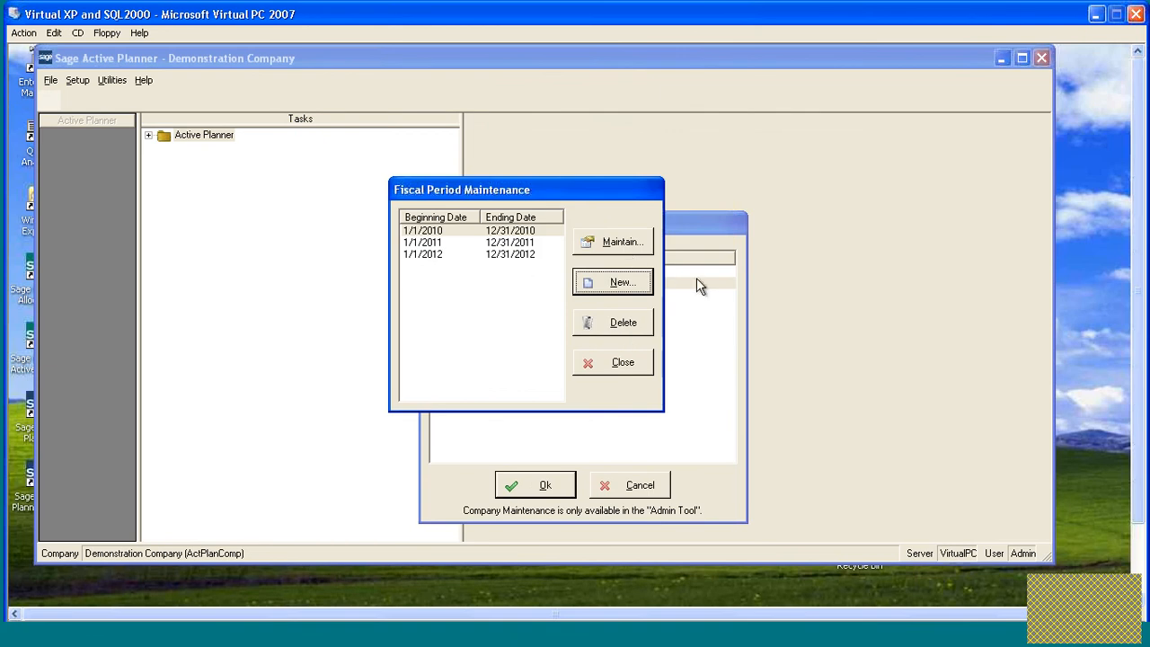
Start another fiscal year with beginning date 1/1/2009 and ending date 12/31/2009.
{"action": "left_click", "coordinate": [619, 284]}
{"action": "left_click", "coordinate": [643, 329]}
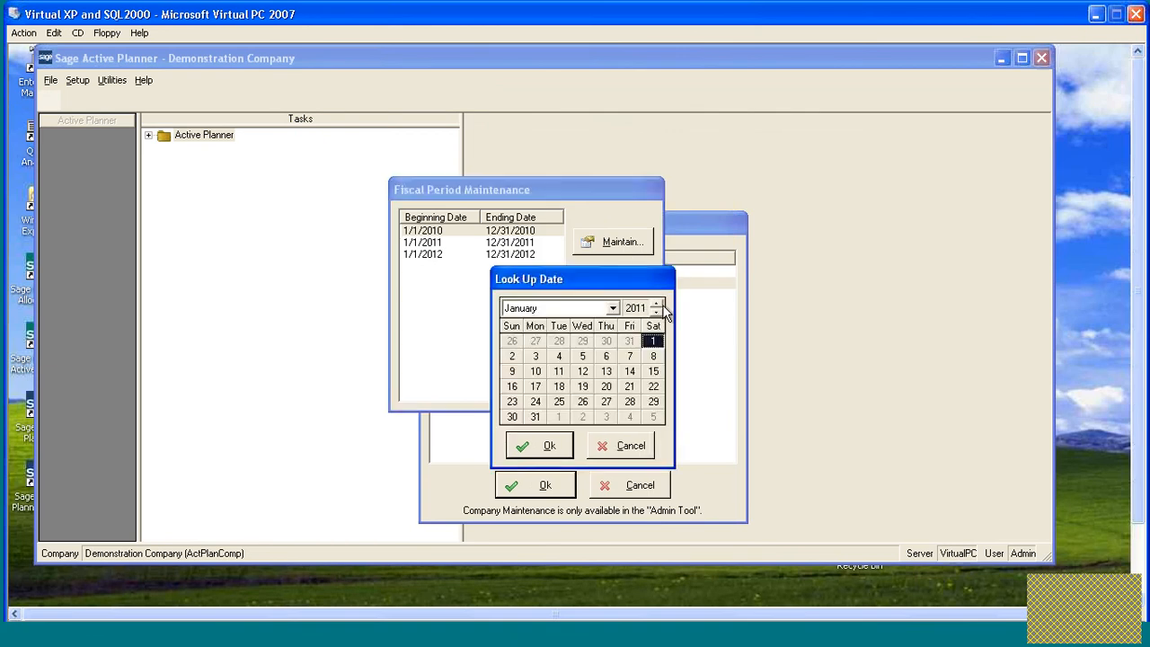
{"action": "left_click", "coordinate": [656, 312]}
{"action": "left_click", "coordinate": [657, 312]}
{"action": "left_click", "coordinate": [544, 446]}
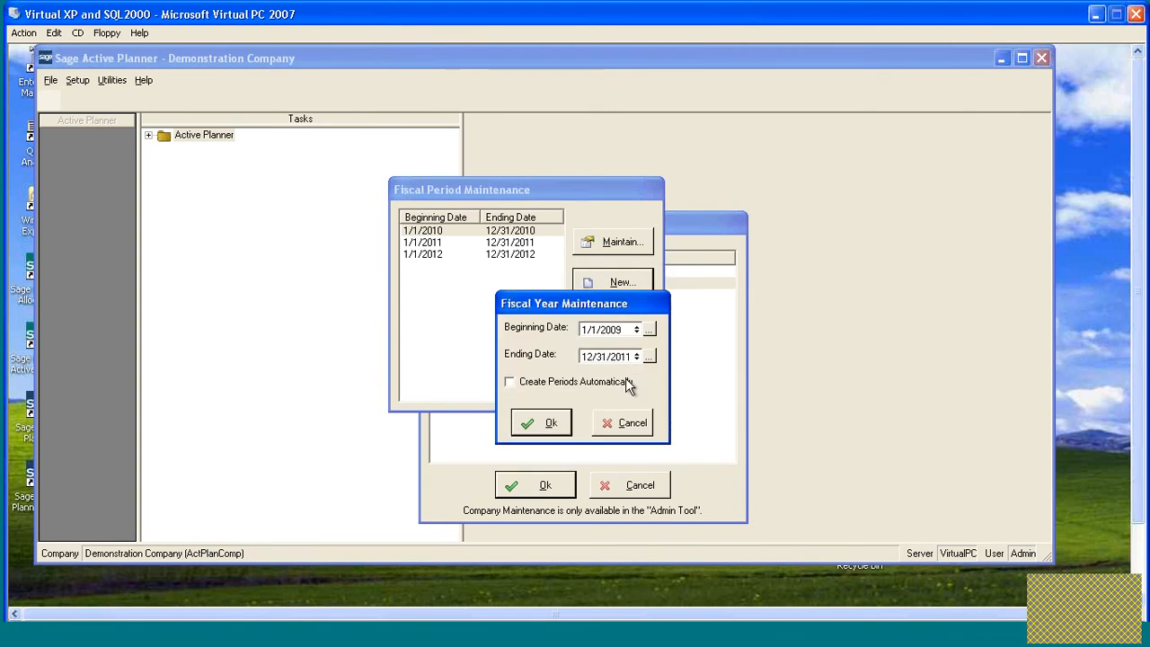
{"action": "left_click", "coordinate": [648, 355]}
{"action": "left_click", "coordinate": [656, 312]}
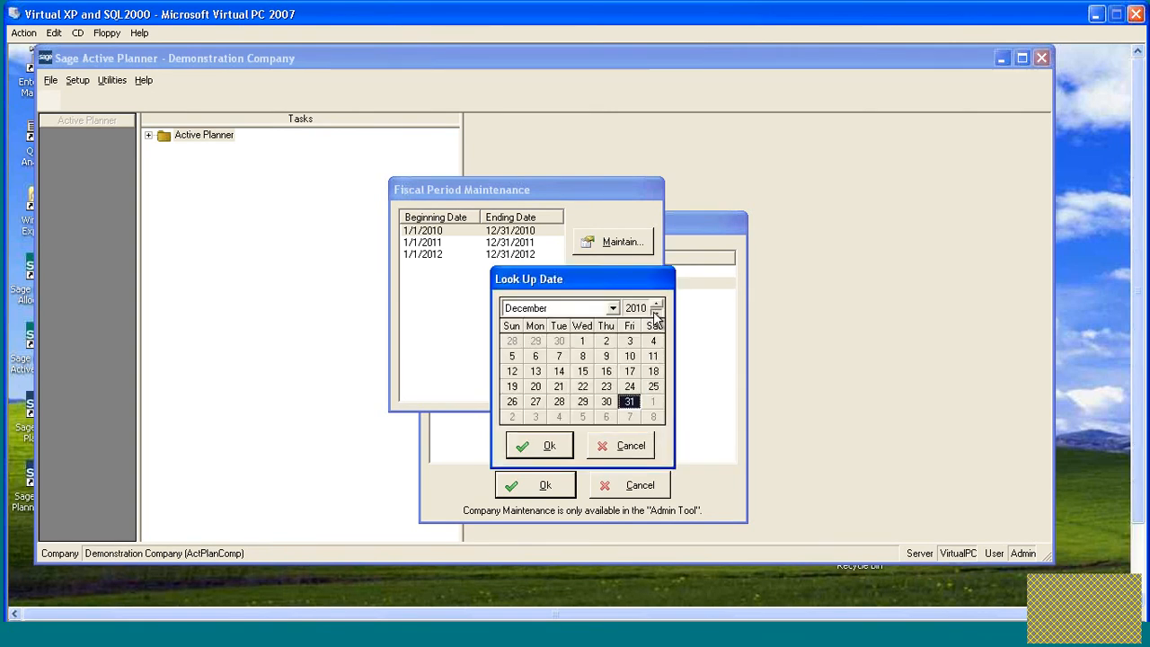
{"action": "left_click", "coordinate": [657, 311]}
{"action": "left_click", "coordinate": [546, 446]}
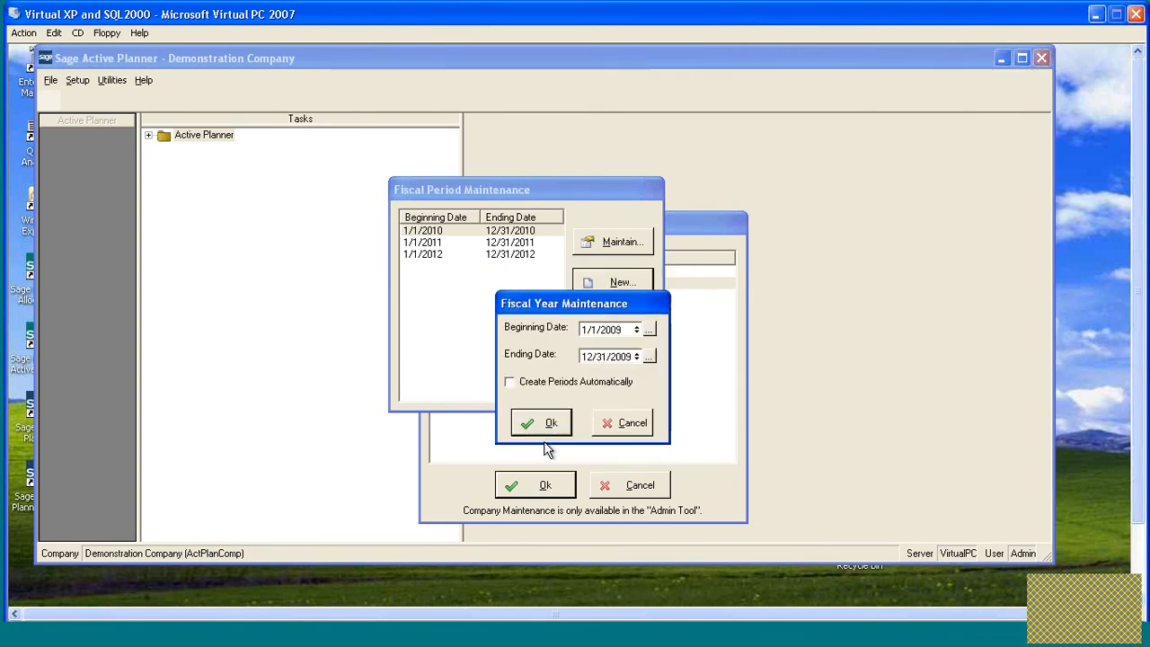
Create monthly periods automatically for the 2009 fiscal year and save the fiscal period information.
{"action": "left_click", "coordinate": [510, 383]}
{"action": "left_click", "coordinate": [544, 429]}
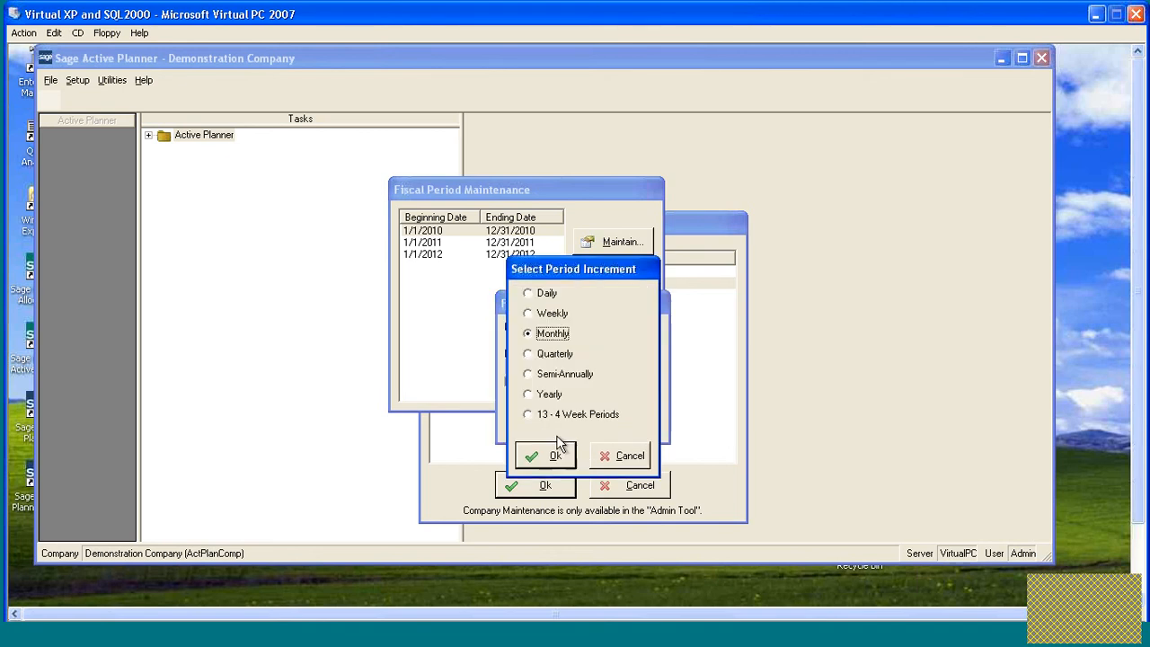
{"action": "left_click", "coordinate": [543, 461]}
{"action": "left_click", "coordinate": [470, 508]}
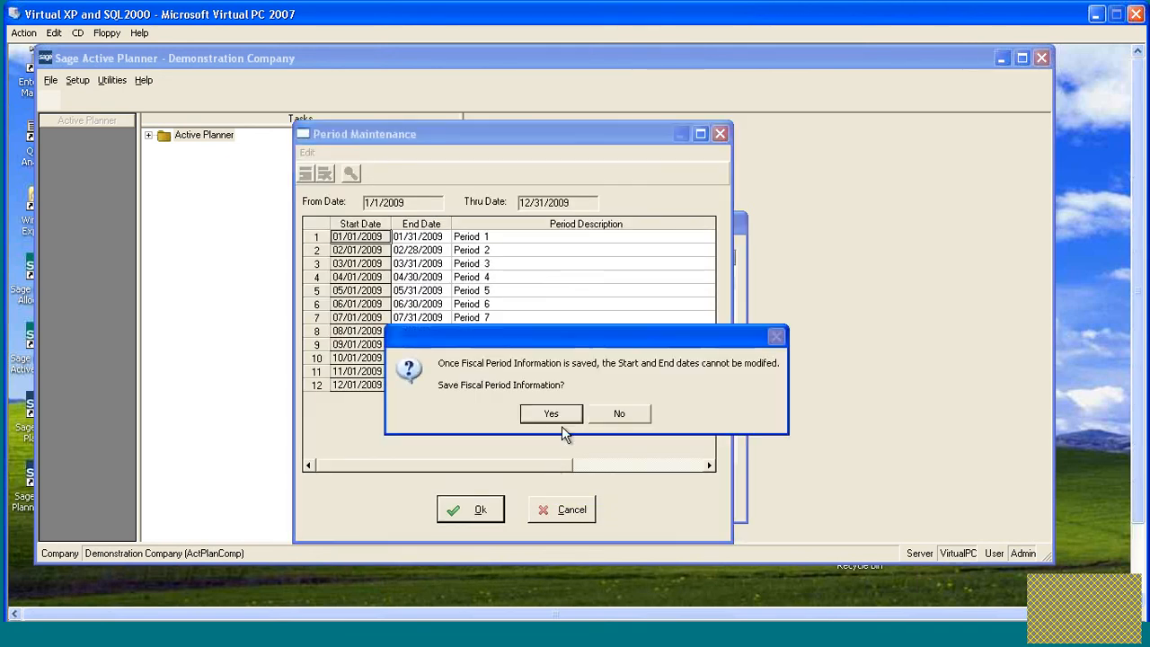
{"action": "left_click", "coordinate": [559, 419]}
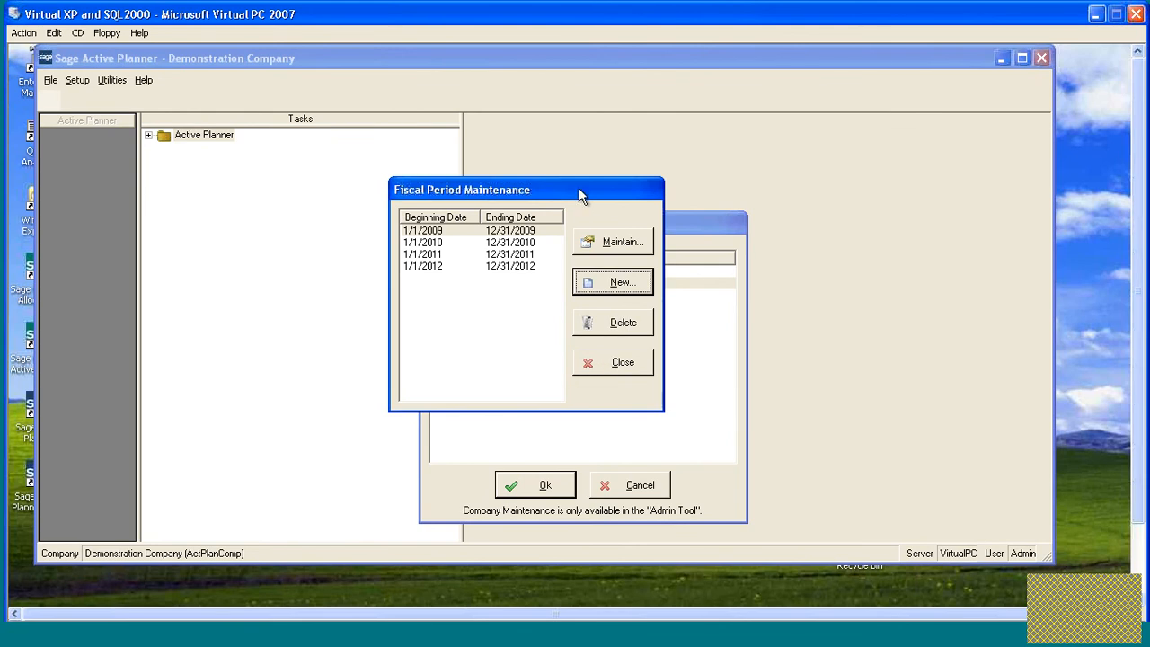
Close the fiscal period list and accept the default average daily balance, publishing and GL update options.
{"action": "left_click_drag", "start_coordinate": [579, 196], "coordinate": [602, 162]}
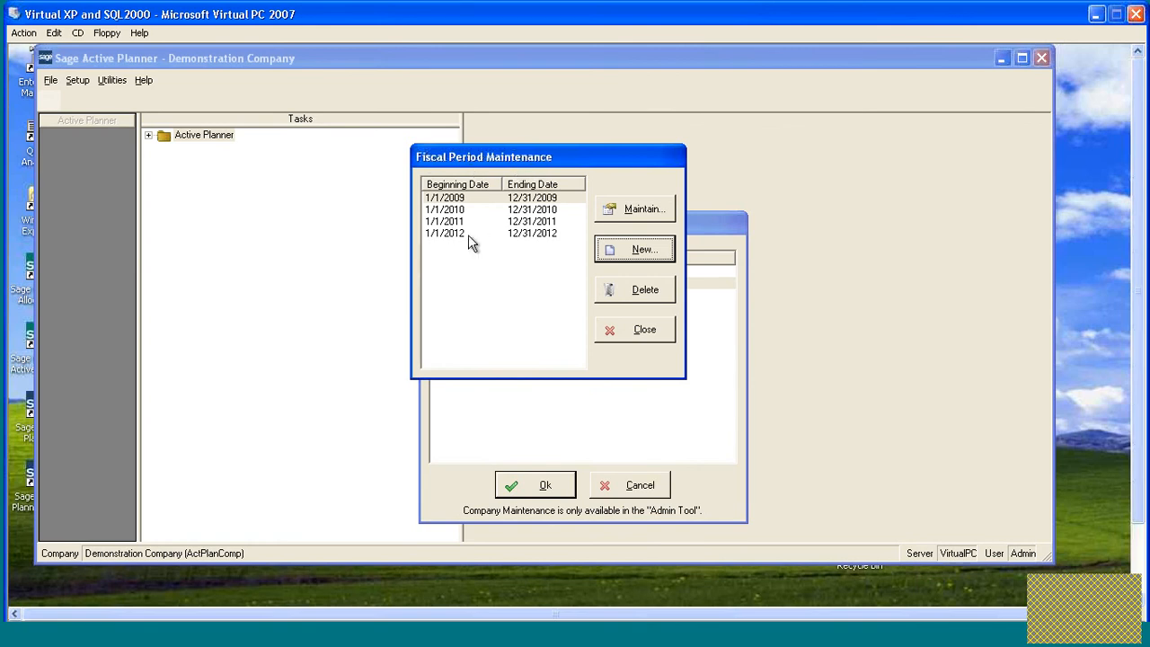
{"action": "left_click", "coordinate": [641, 334]}
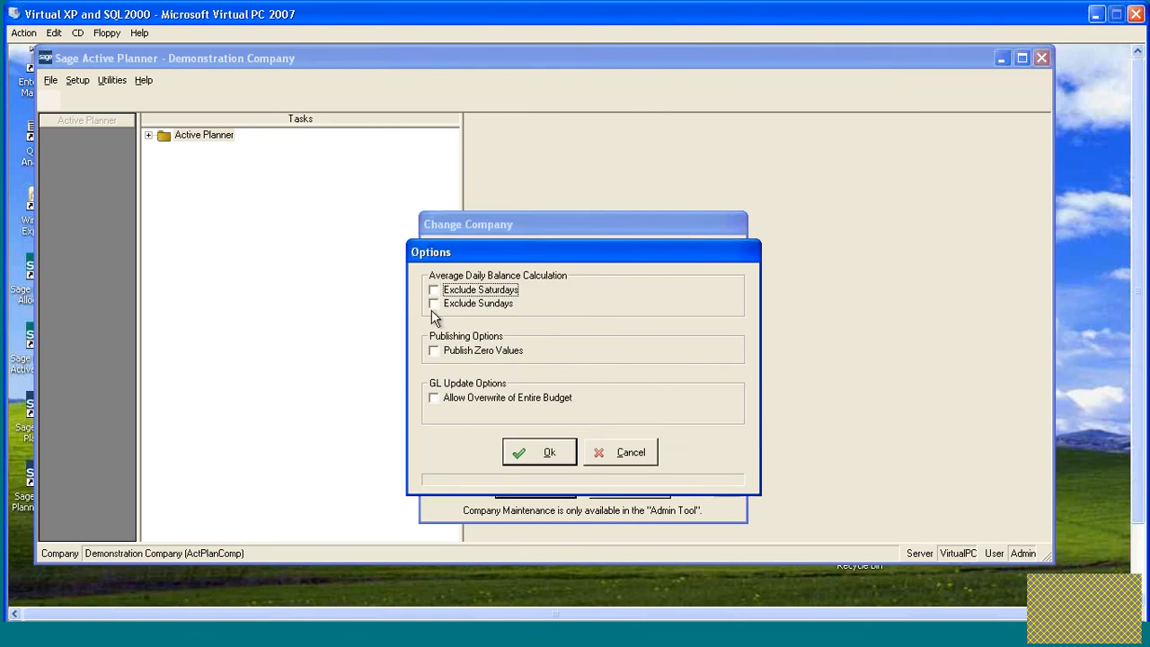
{"action": "left_click", "coordinate": [539, 454]}
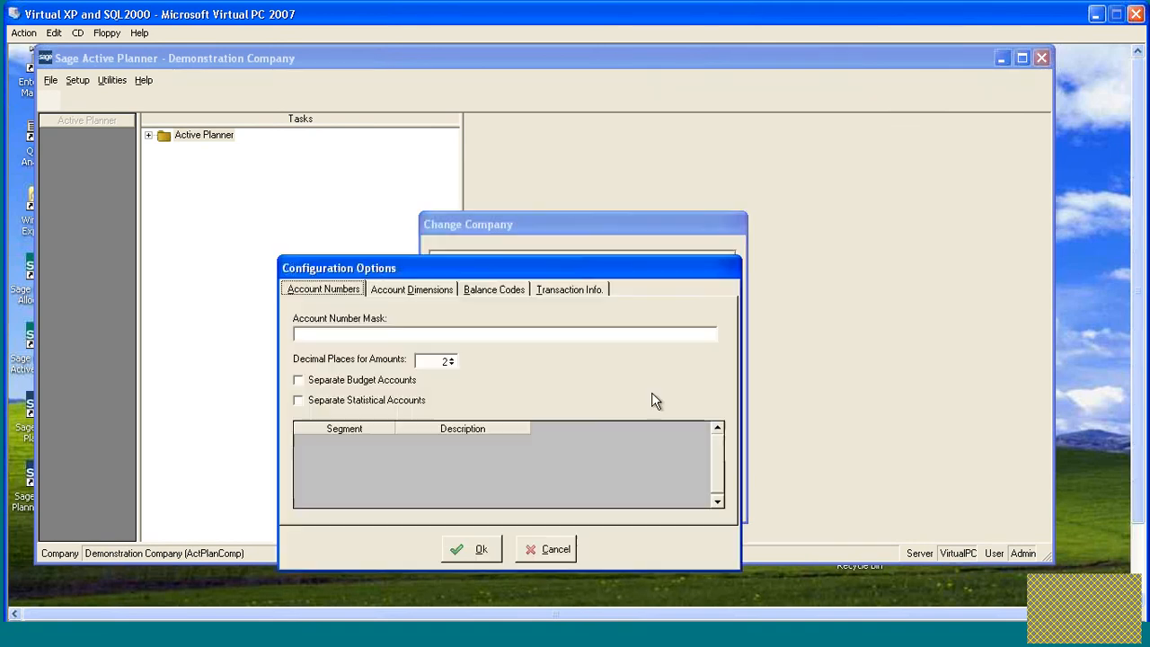
Set the account number mask to !###-!##-!##-!# in the configuration options.
{"action": "left_click_drag", "start_coordinate": [578, 268], "coordinate": [627, 174]}
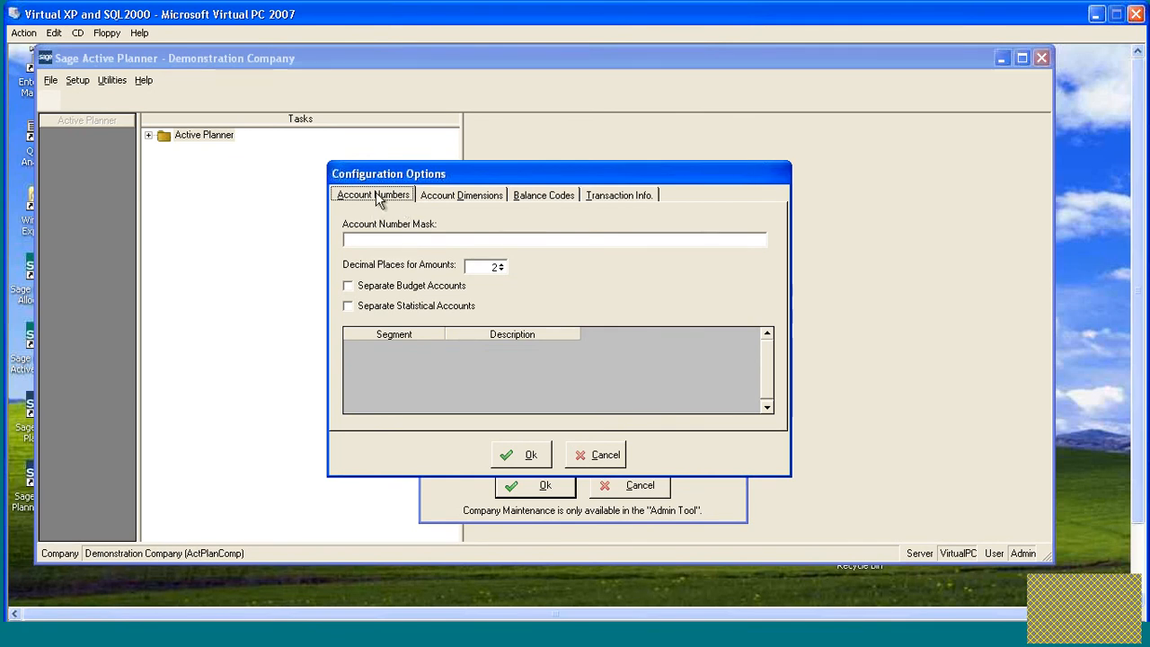
{"action": "left_click", "coordinate": [368, 238]}
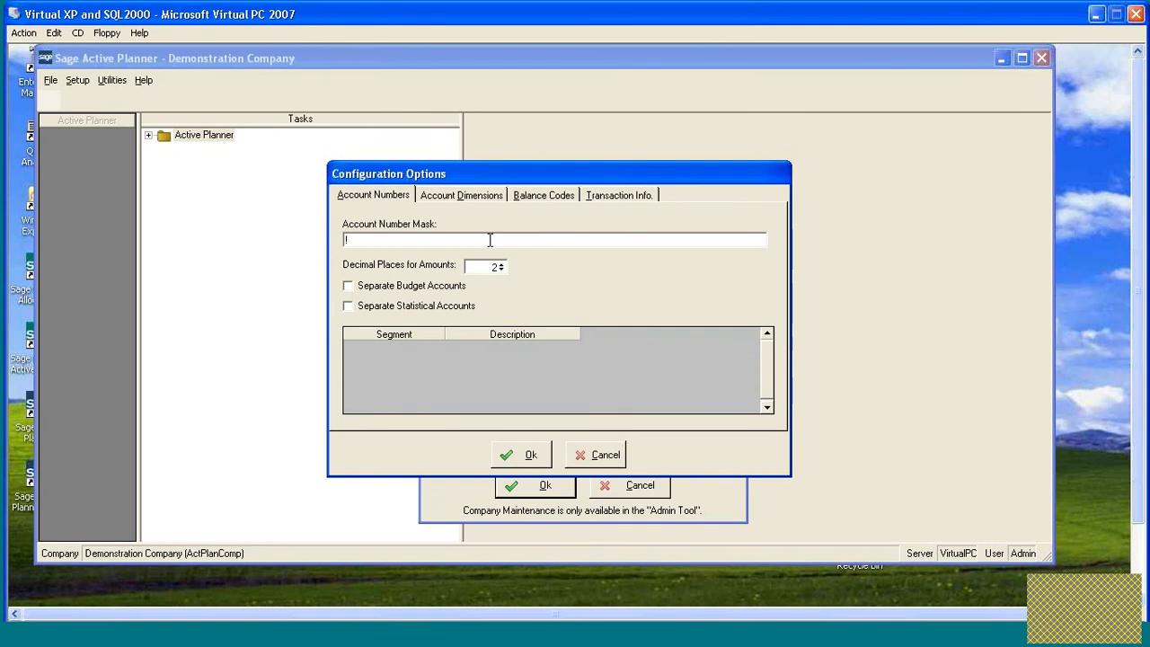
{"action": "type", "text": "###"}
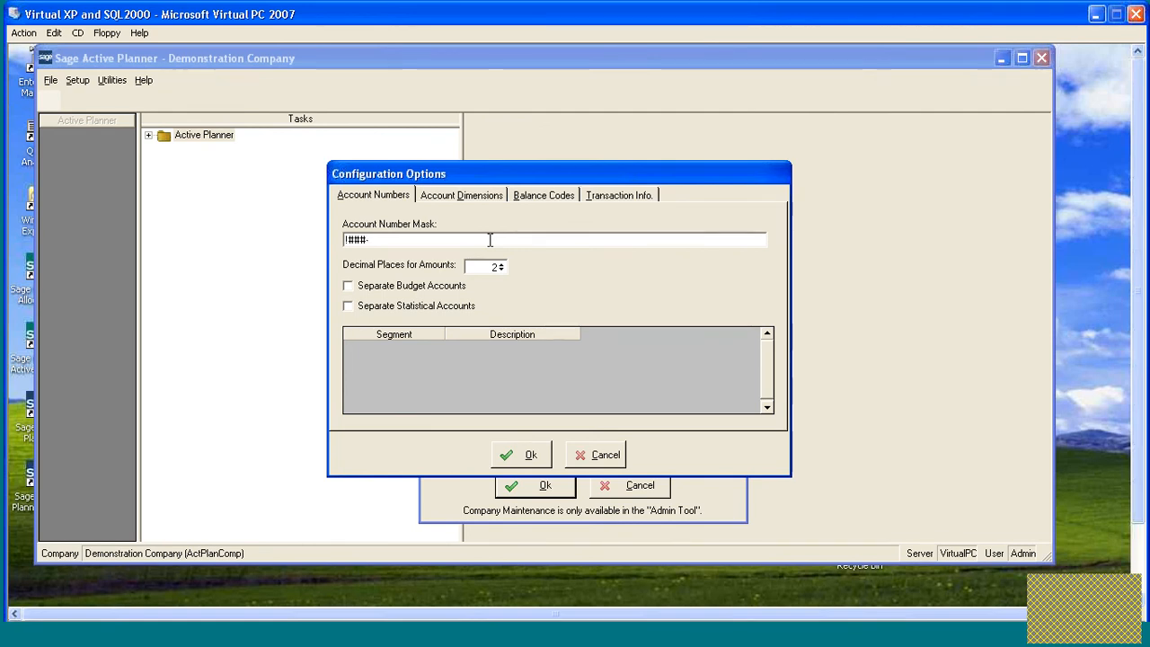
{"action": "type", "text": "-"}
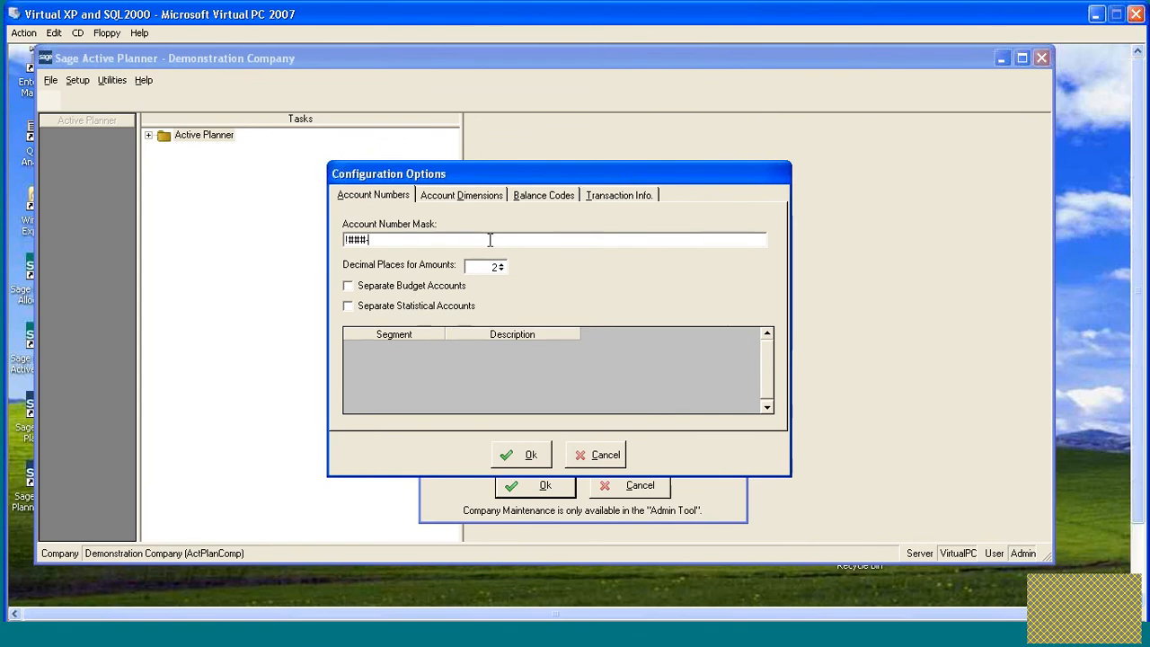
{"action": "type", "text": "!##-!###"}
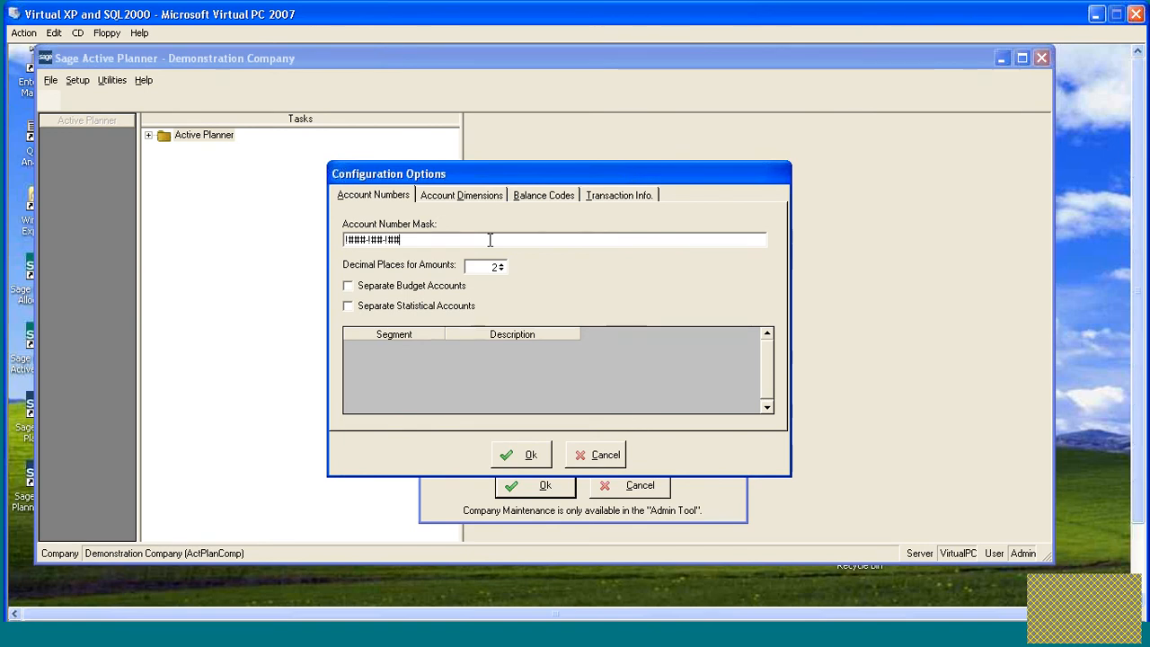
{"action": "type", "text": "-"}
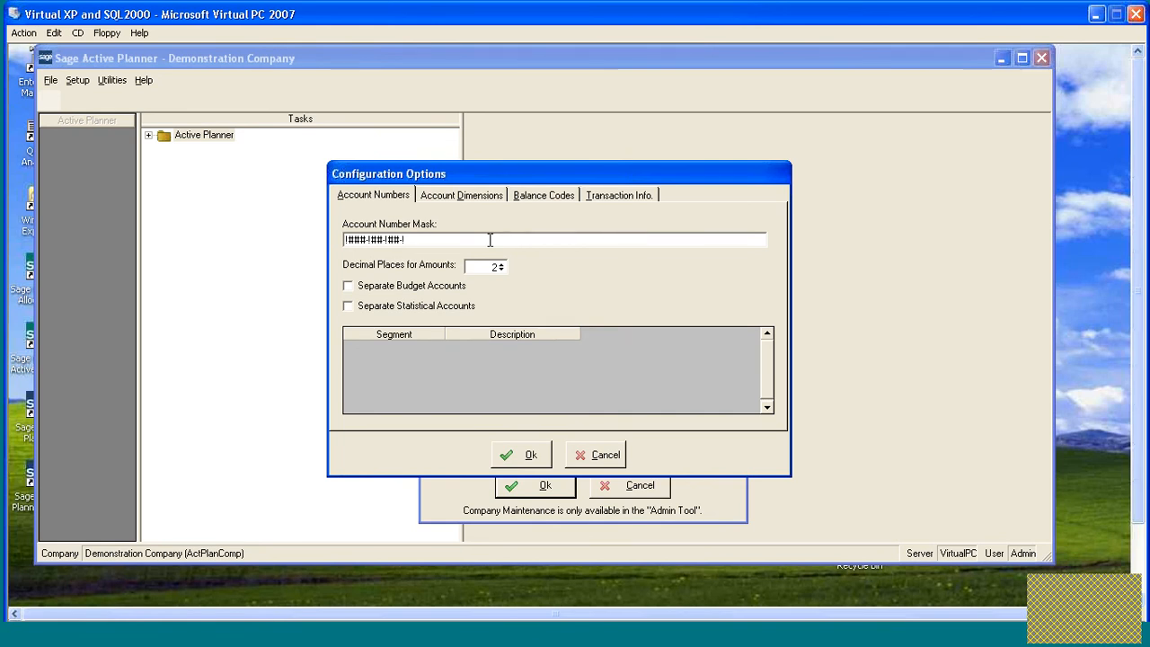
{"action": "type", "text": "!#"}
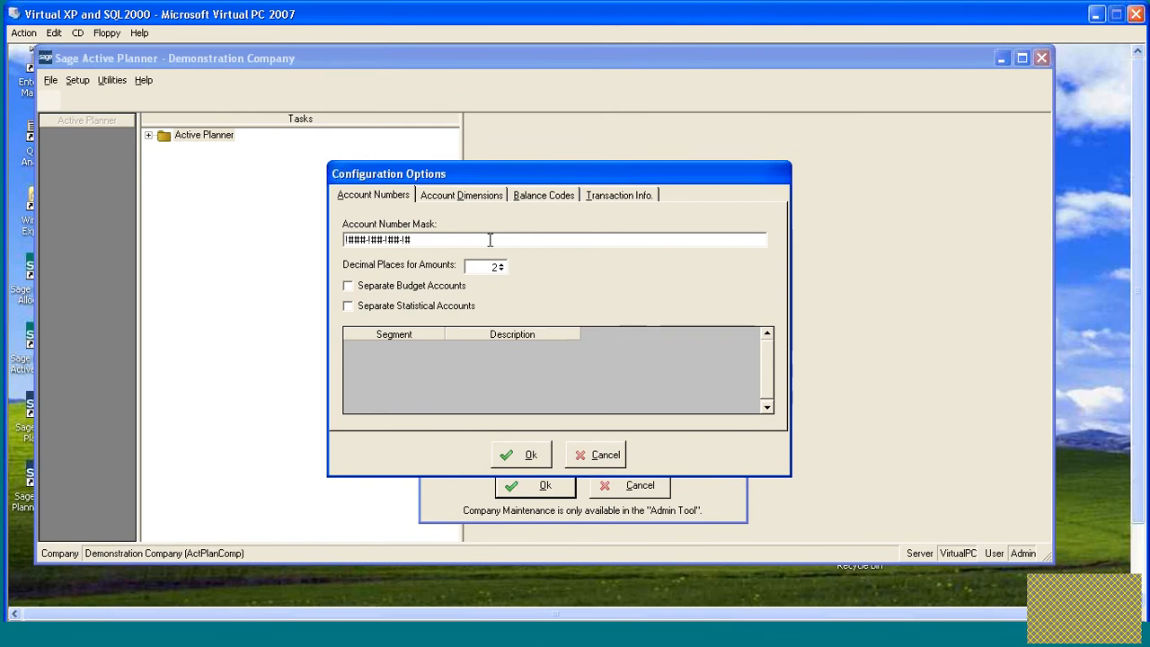
{"action": "key", "text": "Tab"}
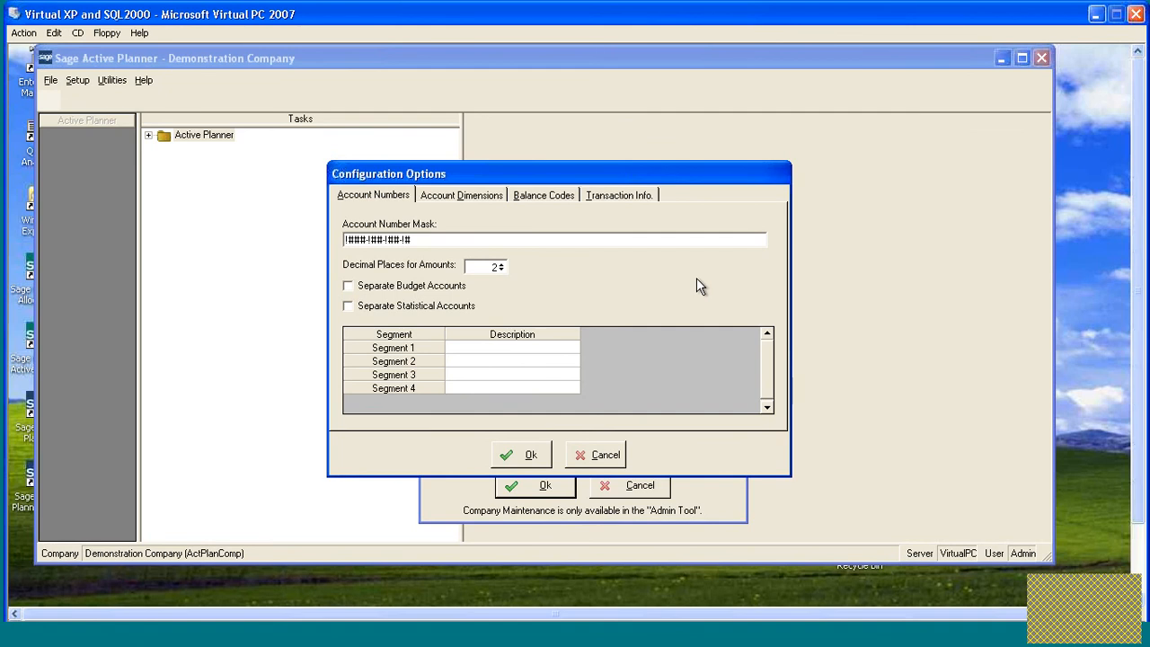
Describe account segments 1 to 4 as Main, Location, Department and Product.
{"action": "type", "text": "Main"}
{"action": "key", "text": "Return"}
{"action": "type", "text": "LocationDepart"}
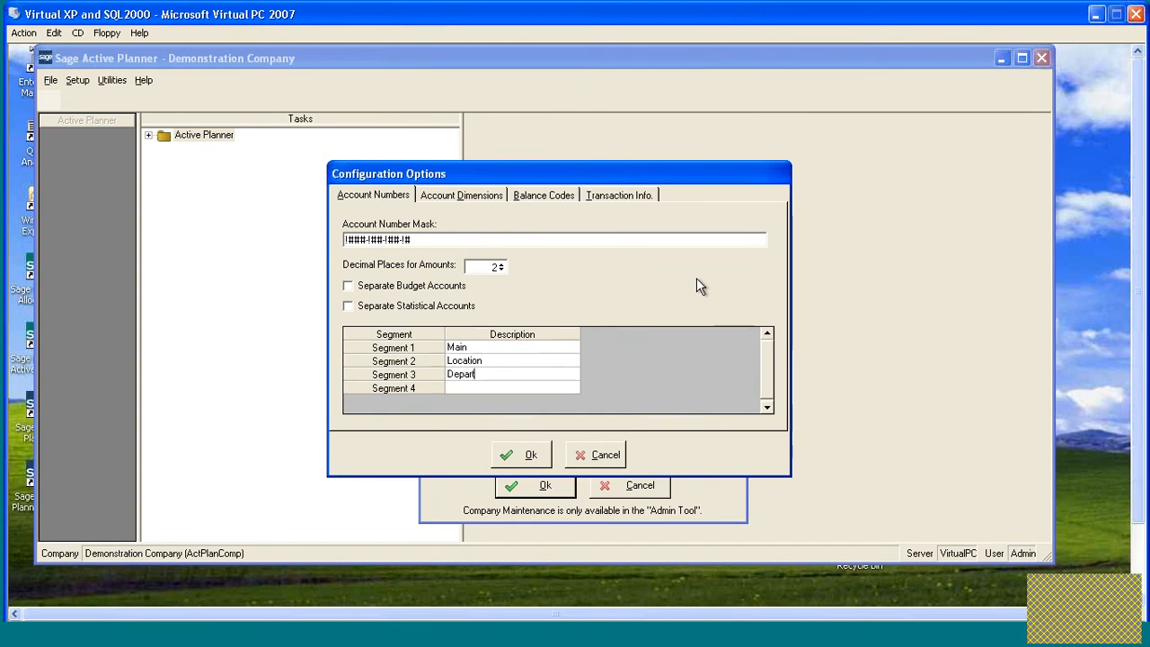
{"action": "type", "text": "mentProduct"}
Set the budget and statistical balance code lengths to 16 and accept the configuration options.
{"action": "left_click", "coordinate": [546, 194]}
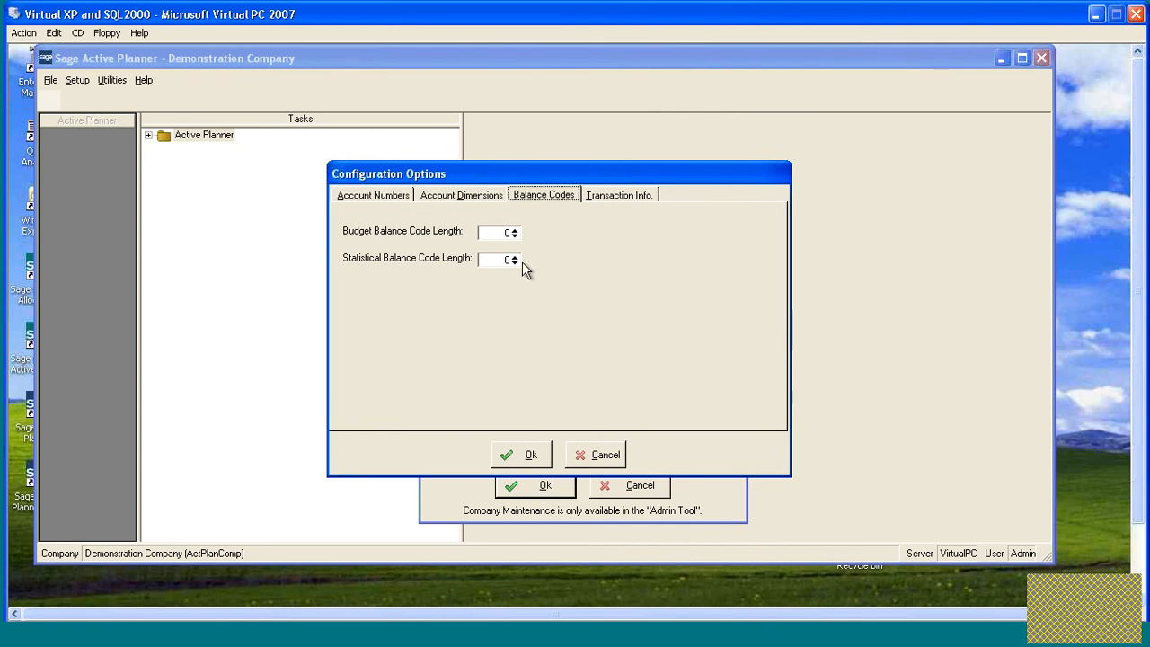
{"action": "left_click", "coordinate": [516, 231]}
{"action": "left_click", "coordinate": [514, 234]}
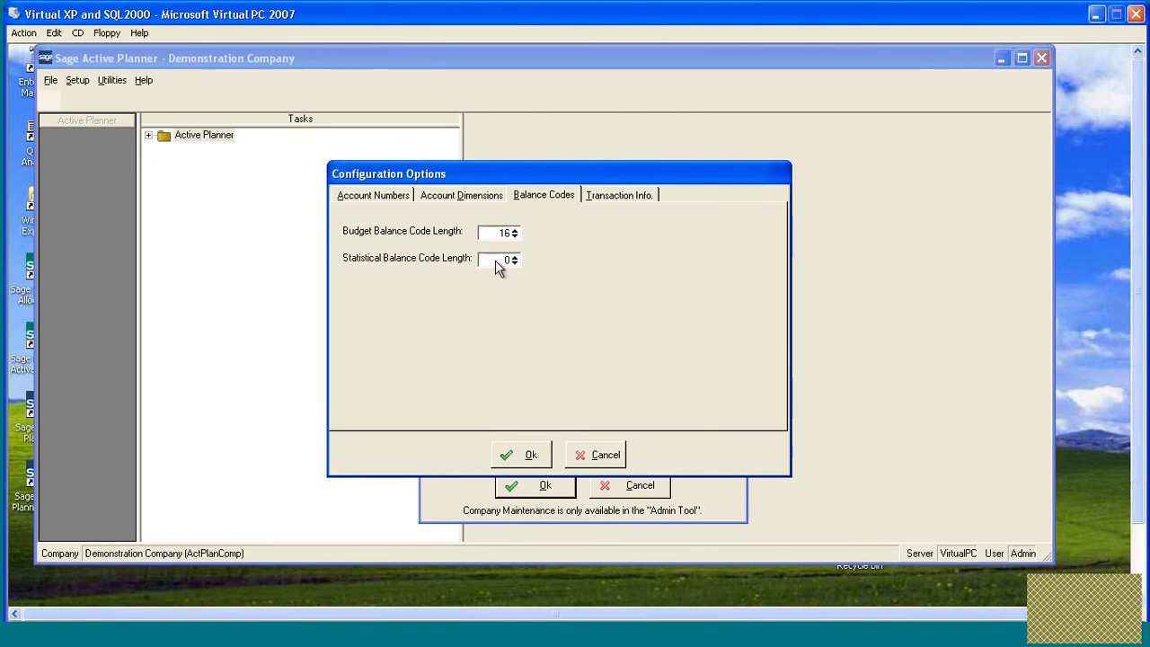
{"action": "left_click", "coordinate": [516, 257]}
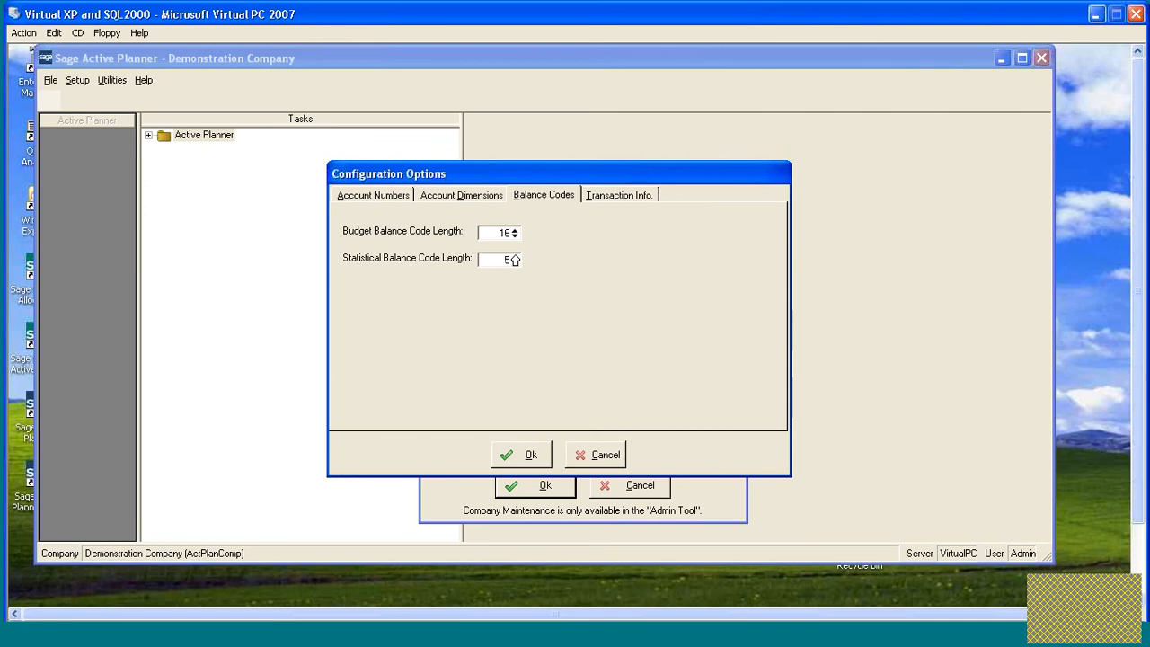
{"action": "left_click", "coordinate": [514, 257]}
{"action": "left_click_drag", "start_coordinate": [691, 177], "coordinate": [687, 162]}
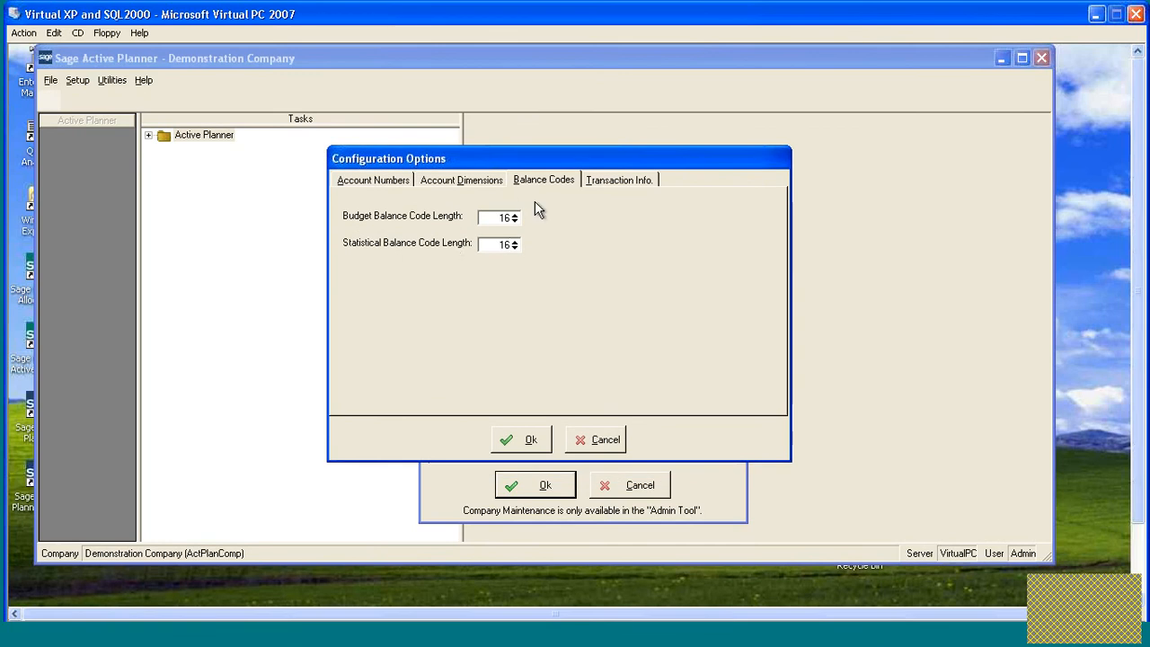
{"action": "left_click", "coordinate": [521, 439]}
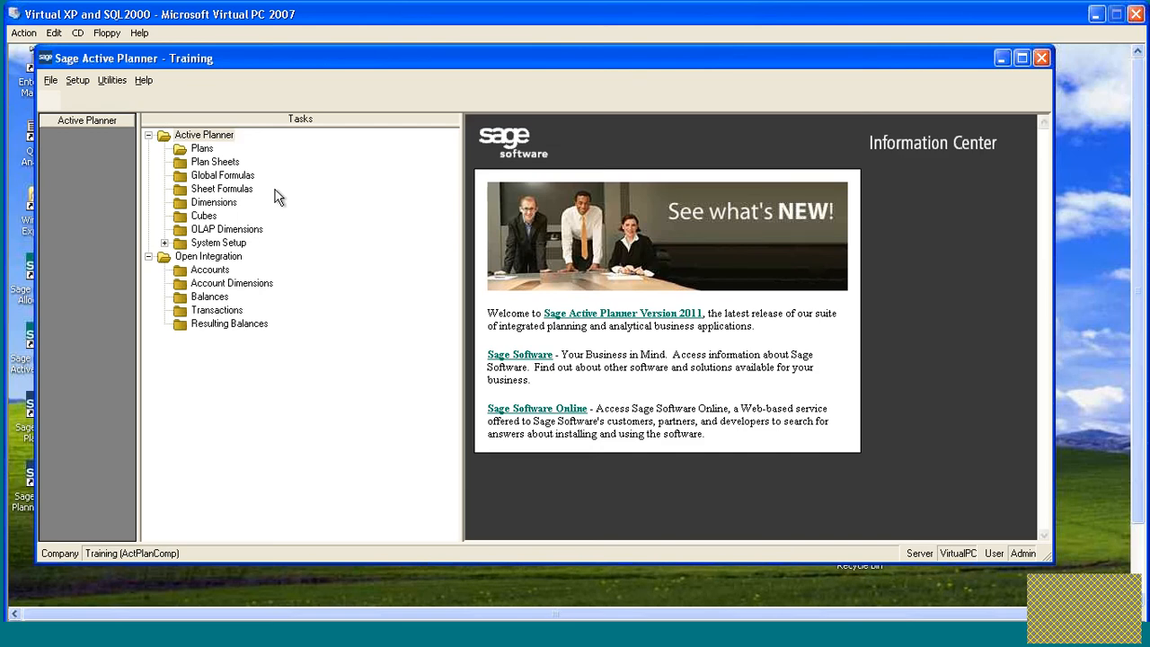
Add a budget balance code Plan with the description Plan, save it and close the balance code setup.
{"action": "left_click", "coordinate": [118, 83]}
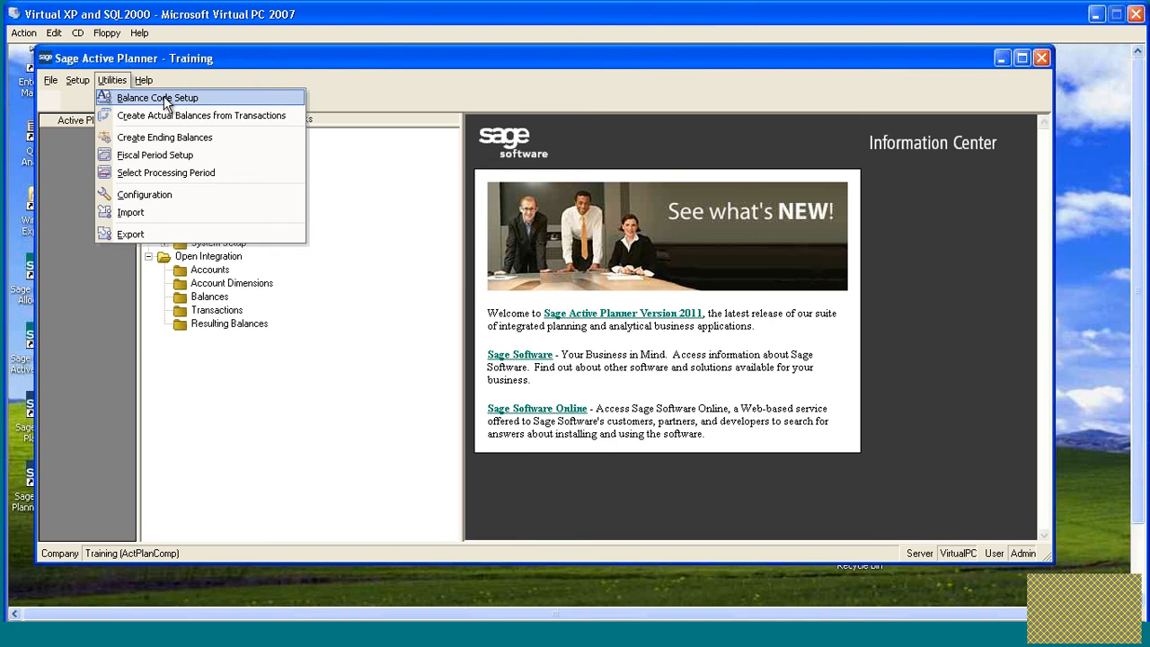
{"action": "left_click", "coordinate": [157, 98]}
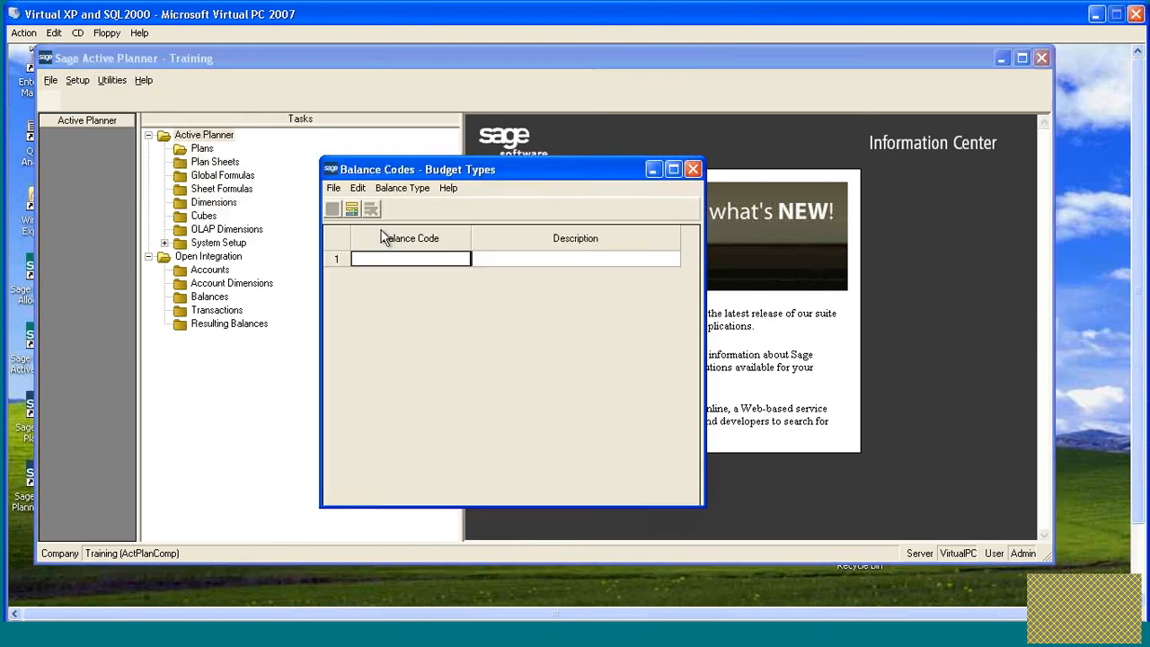
{"action": "left_click_drag", "start_coordinate": [528, 180], "coordinate": [601, 168]}
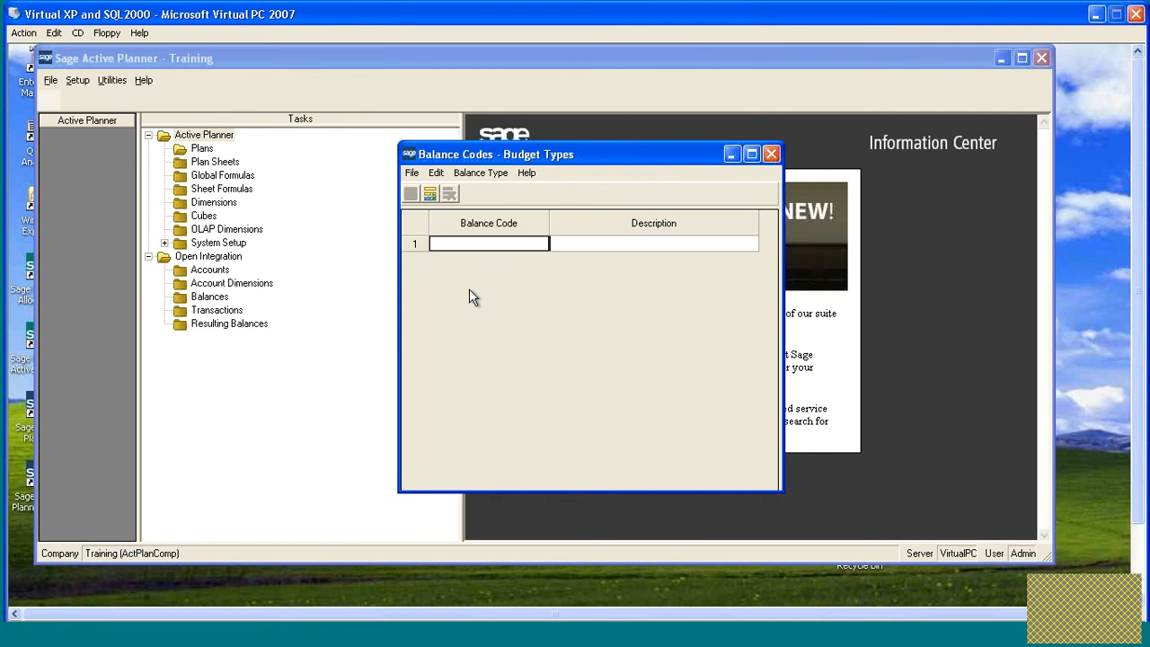
{"action": "type", "text": "Plan"}
{"action": "key", "text": "Tab"}
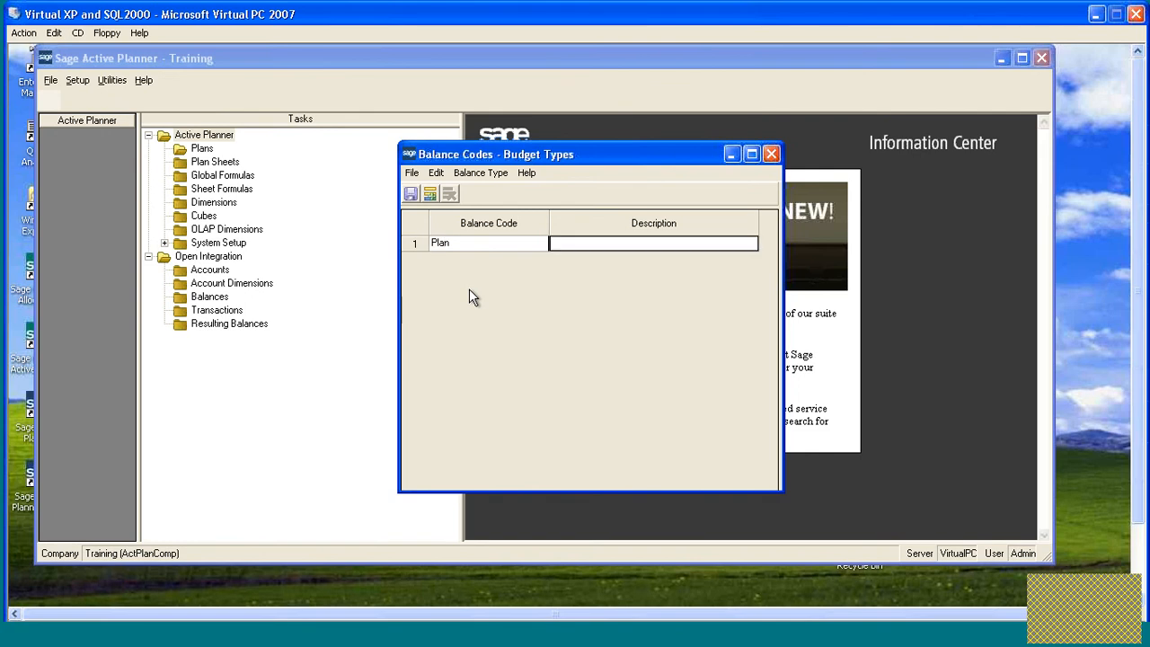
{"action": "type", "text": "Plan"}
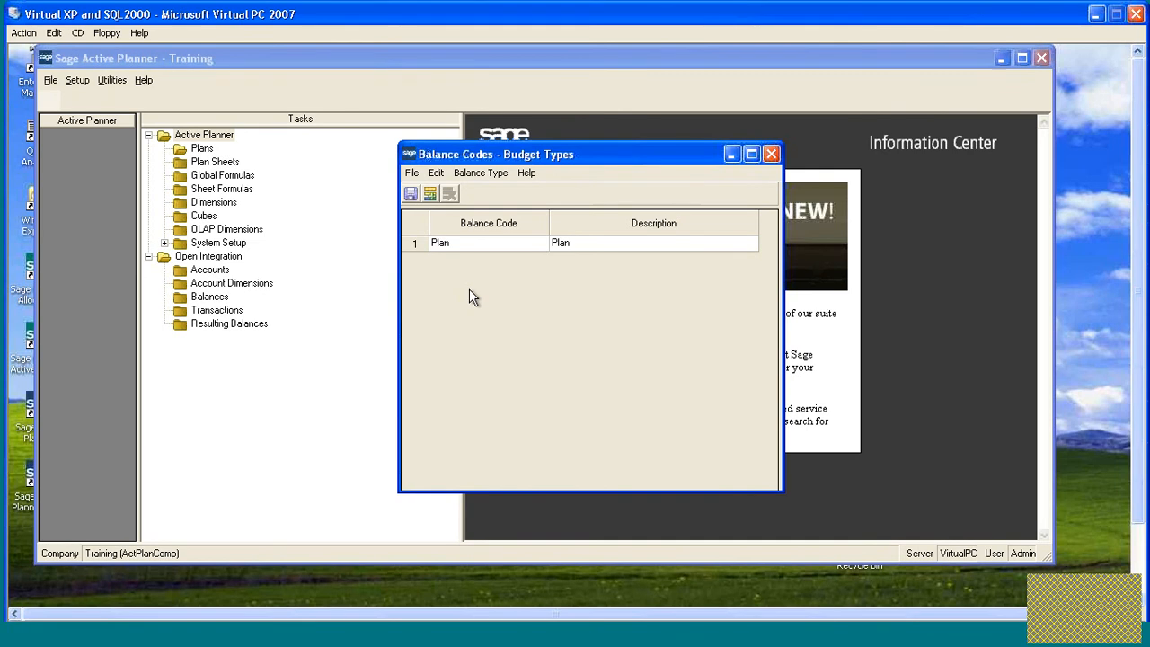
{"action": "left_click", "coordinate": [411, 193]}
{"action": "left_click", "coordinate": [472, 174]}
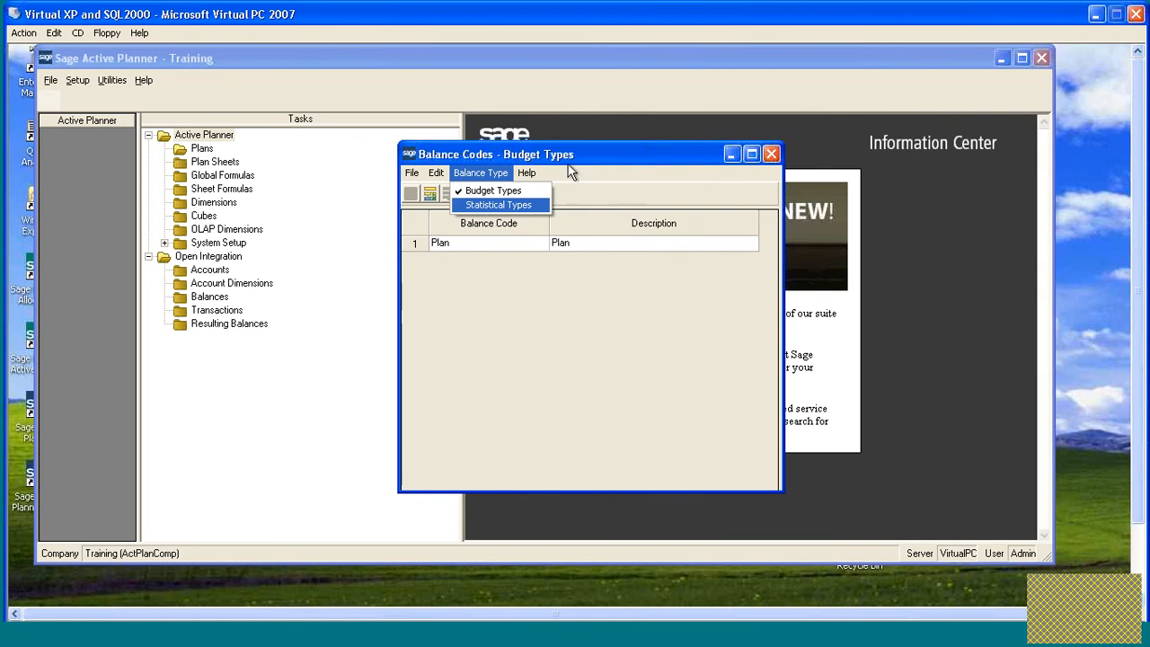
{"action": "left_click", "coordinate": [623, 150]}
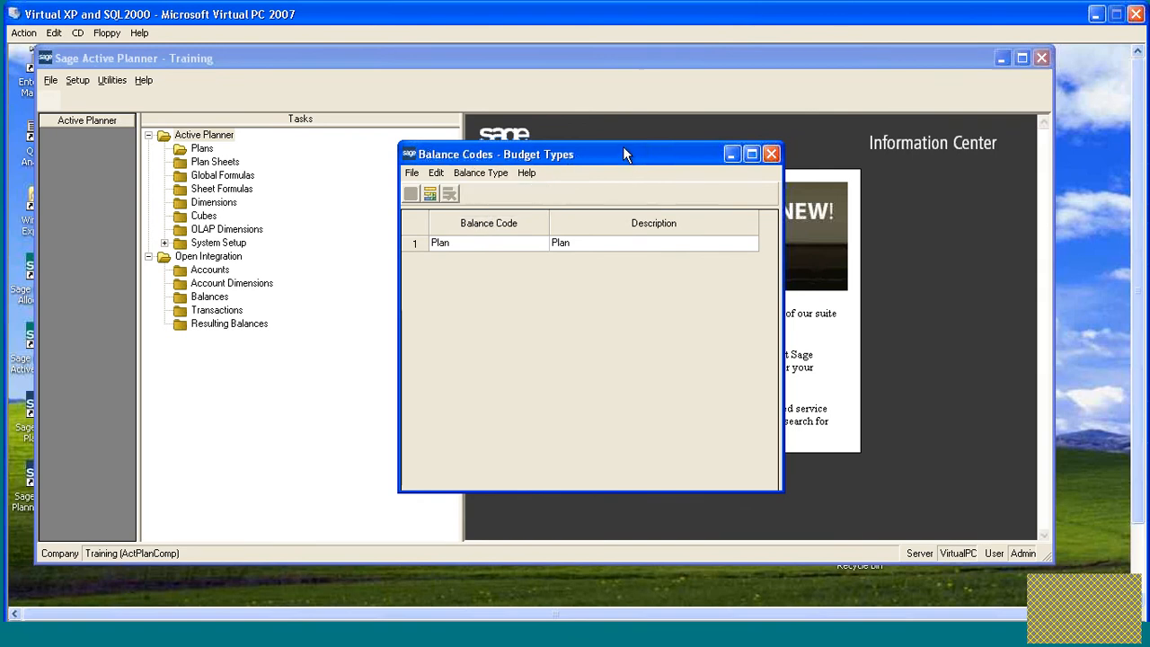
{"action": "left_click", "coordinate": [771, 154]}
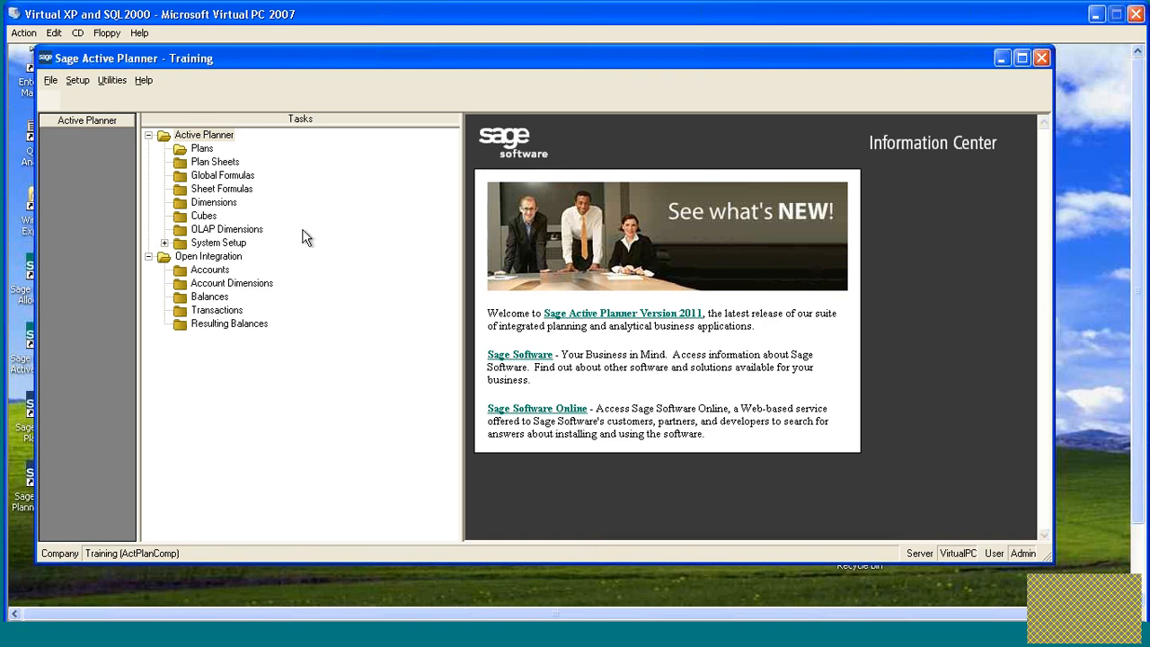
Start a new import configuration without using the Import Setup Wizard.
{"action": "left_click", "coordinate": [112, 81]}
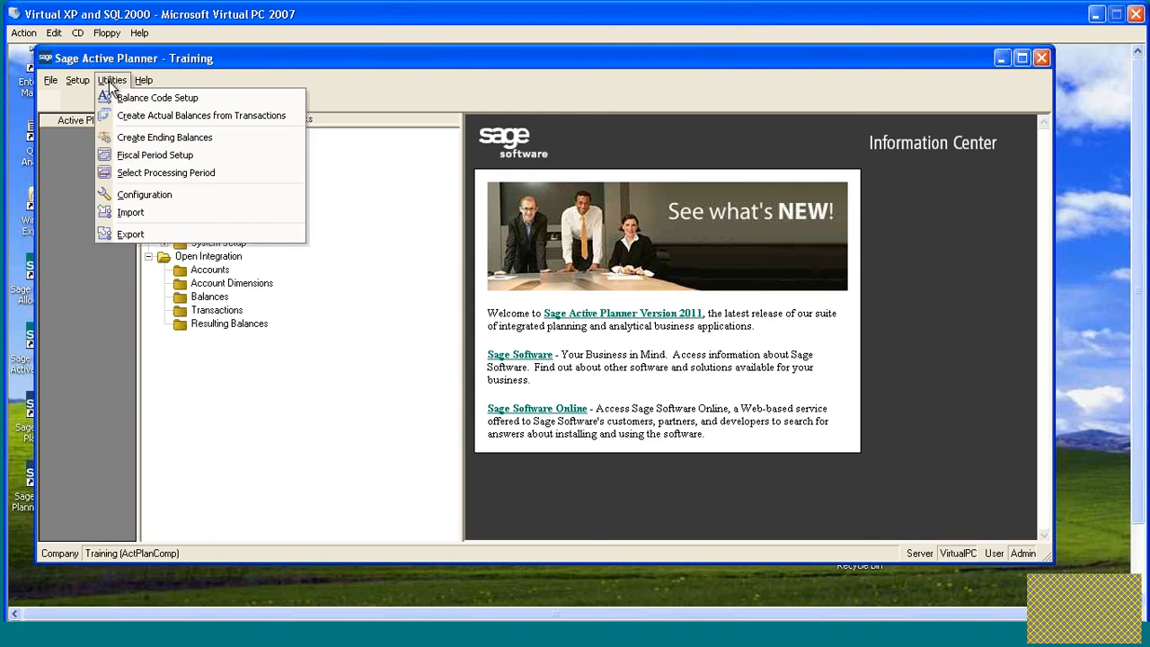
{"action": "left_click", "coordinate": [187, 214]}
{"action": "left_click_drag", "start_coordinate": [580, 232], "coordinate": [537, 158]}
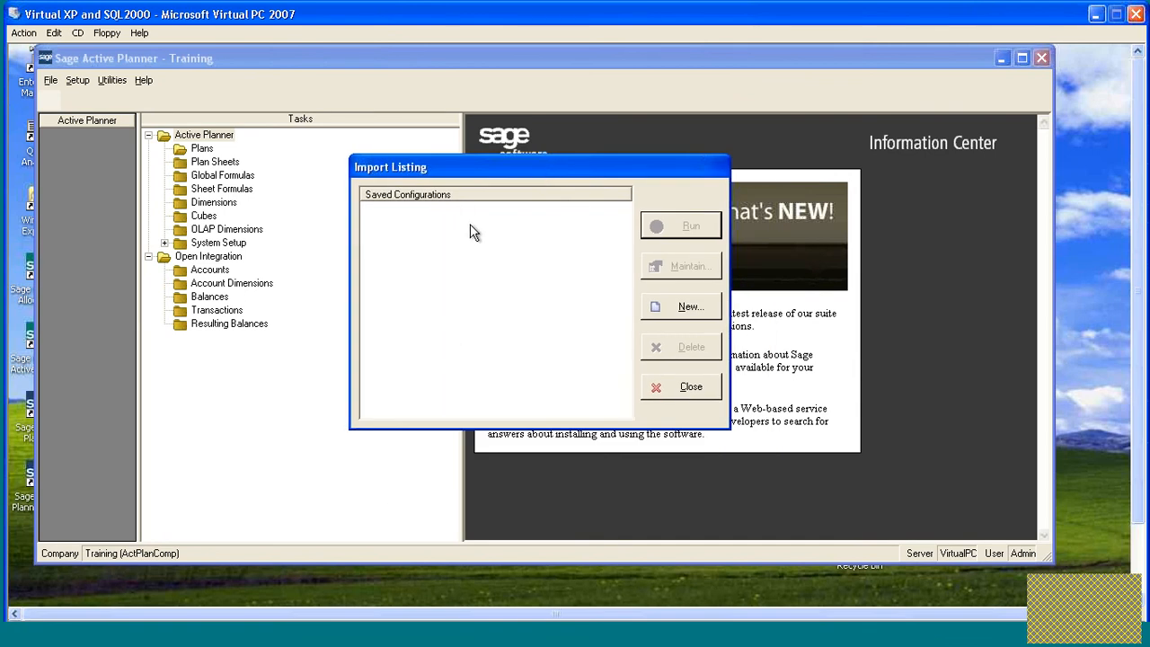
{"action": "left_click", "coordinate": [700, 308]}
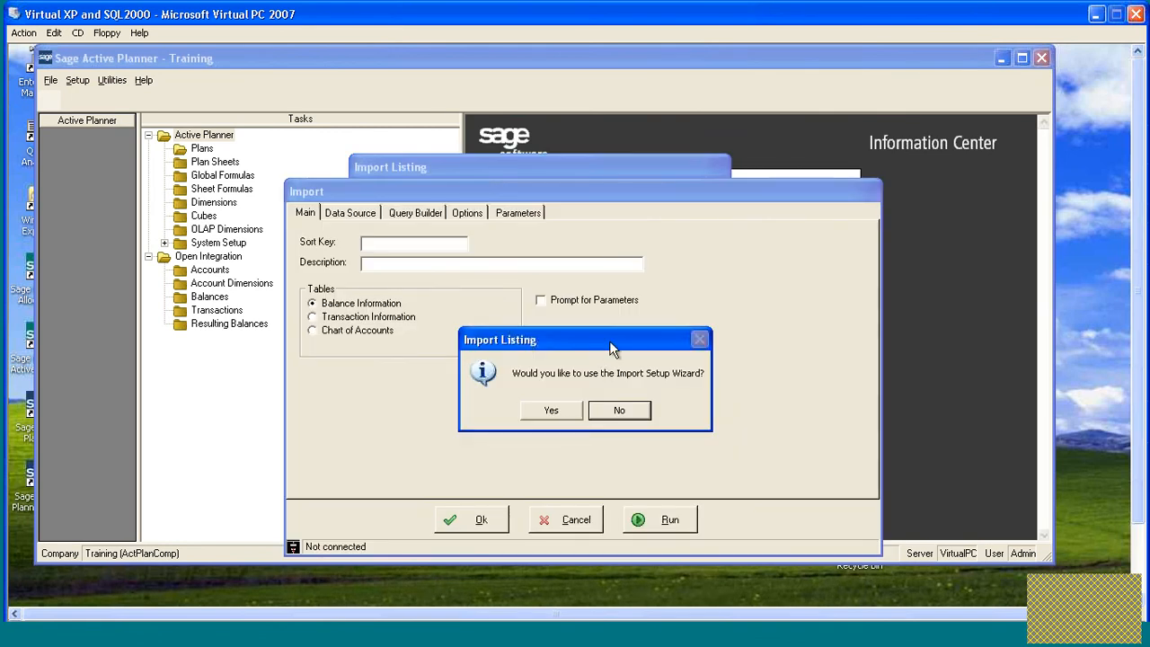
{"action": "left_click_drag", "start_coordinate": [609, 341], "coordinate": [628, 265]}
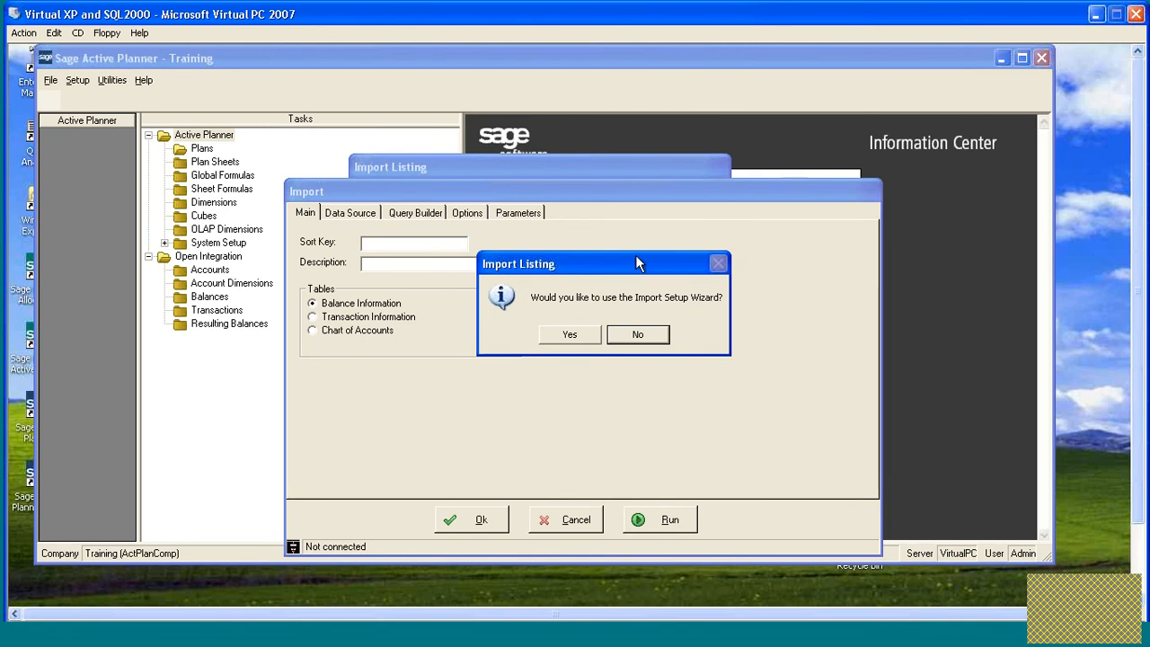
{"action": "left_click", "coordinate": [637, 341]}
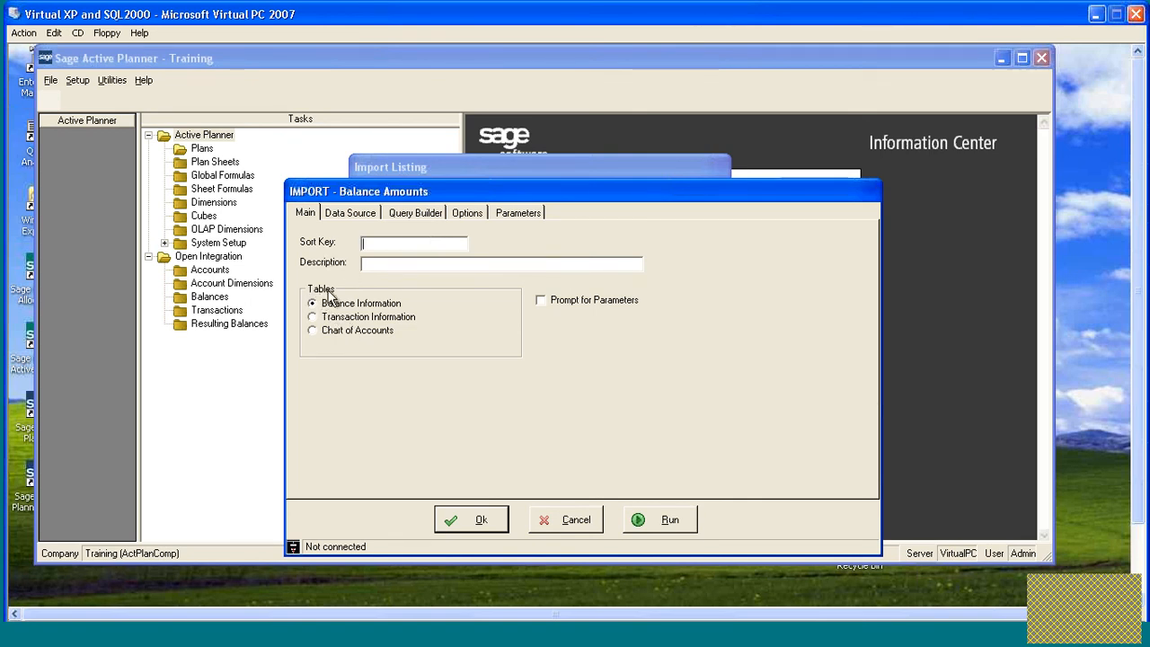
Set the import's table to Chart of Accounts and enter ChartofAccounts as its sort key.
{"action": "left_click", "coordinate": [312, 330]}
{"action": "left_click", "coordinate": [431, 259]}
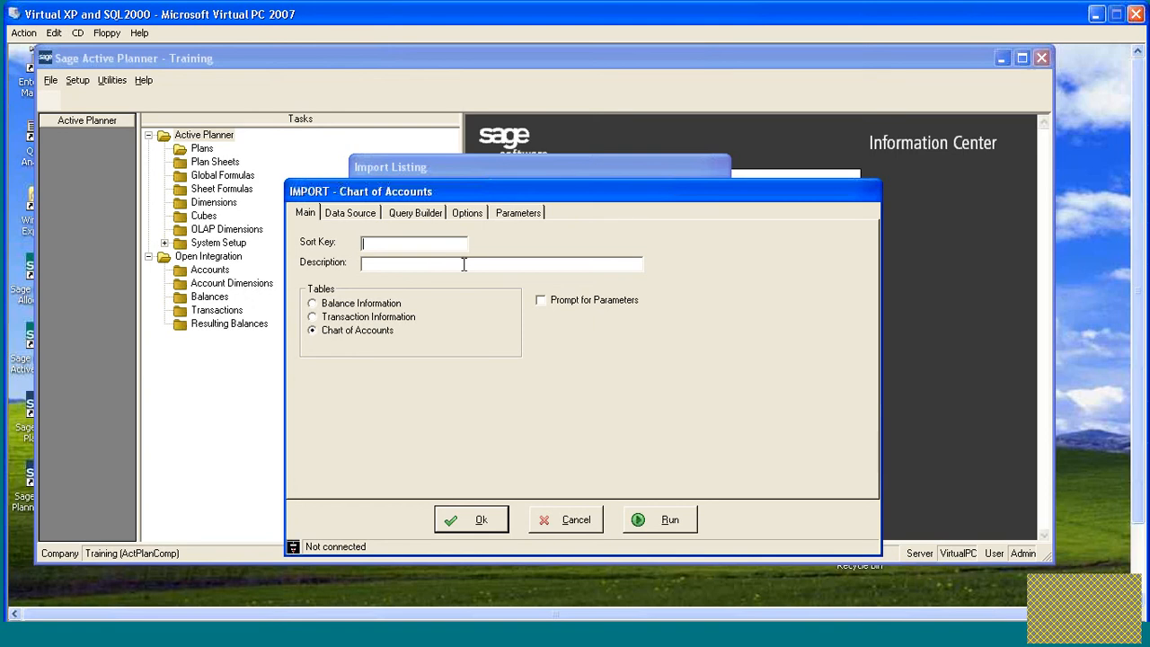
{"action": "type", "text": "Chart"}
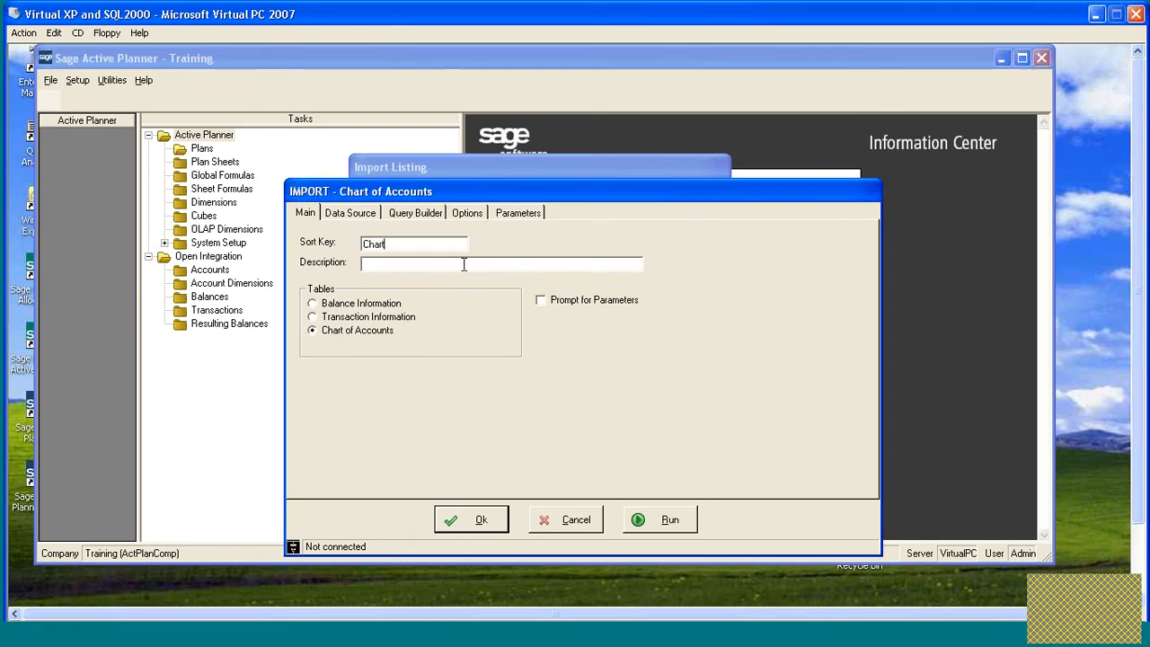
{"action": "type", "text": "ofAc"}
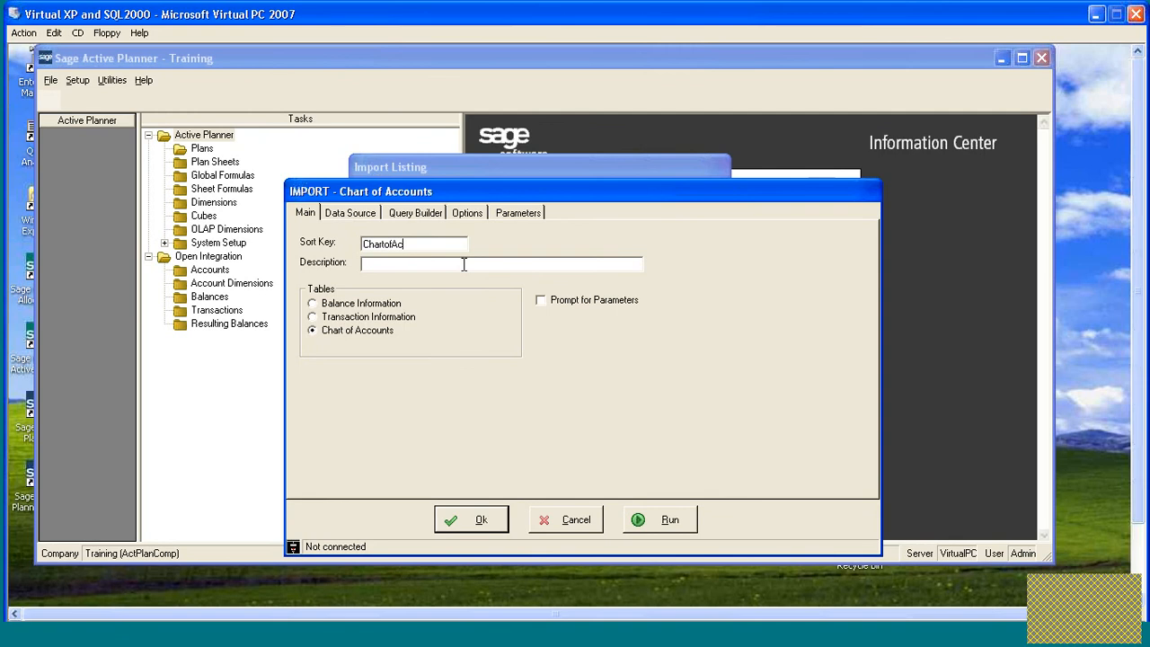
{"action": "type", "text": "counts"}
{"action": "double_click", "coordinate": [436, 244]}
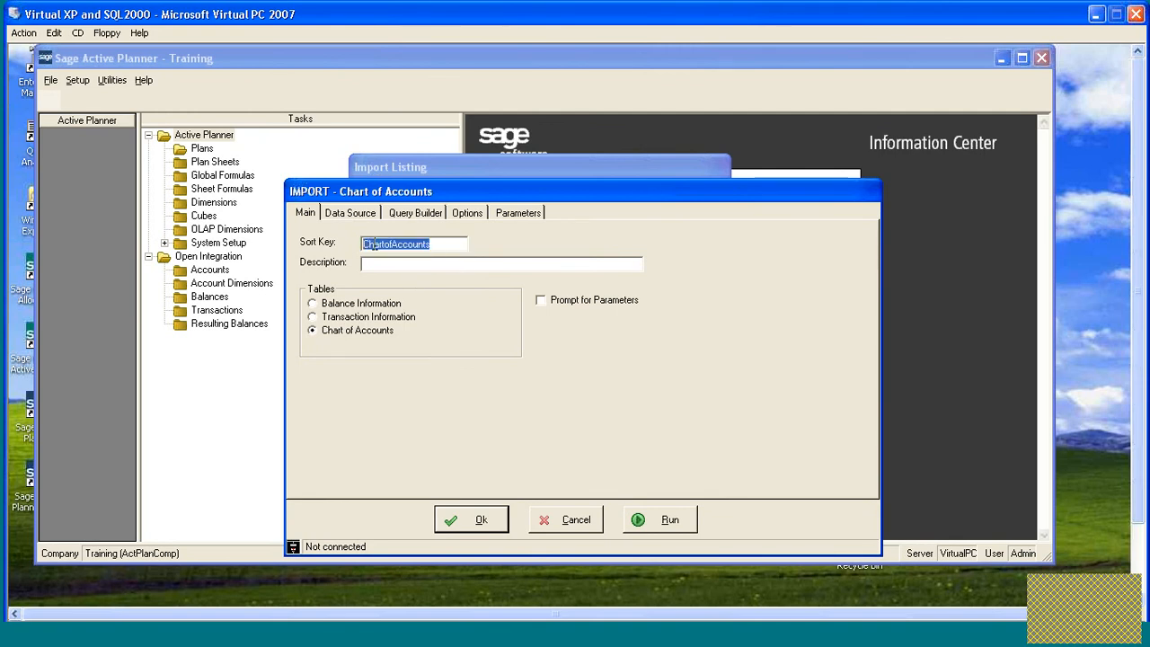
{"action": "left_click", "coordinate": [368, 264]}
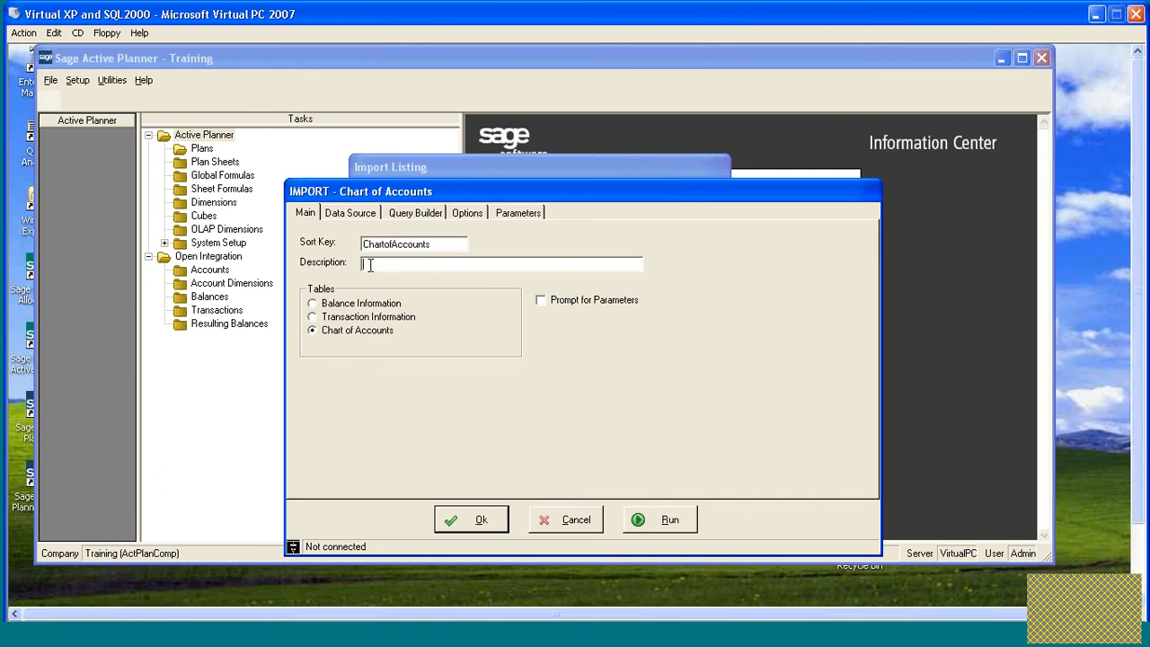
{"action": "left_click", "coordinate": [386, 264]}
Set the data source to the Access (pre 2007) database New GL Demonstration Data.mdb and test the connection.
{"action": "left_click", "coordinate": [352, 213]}
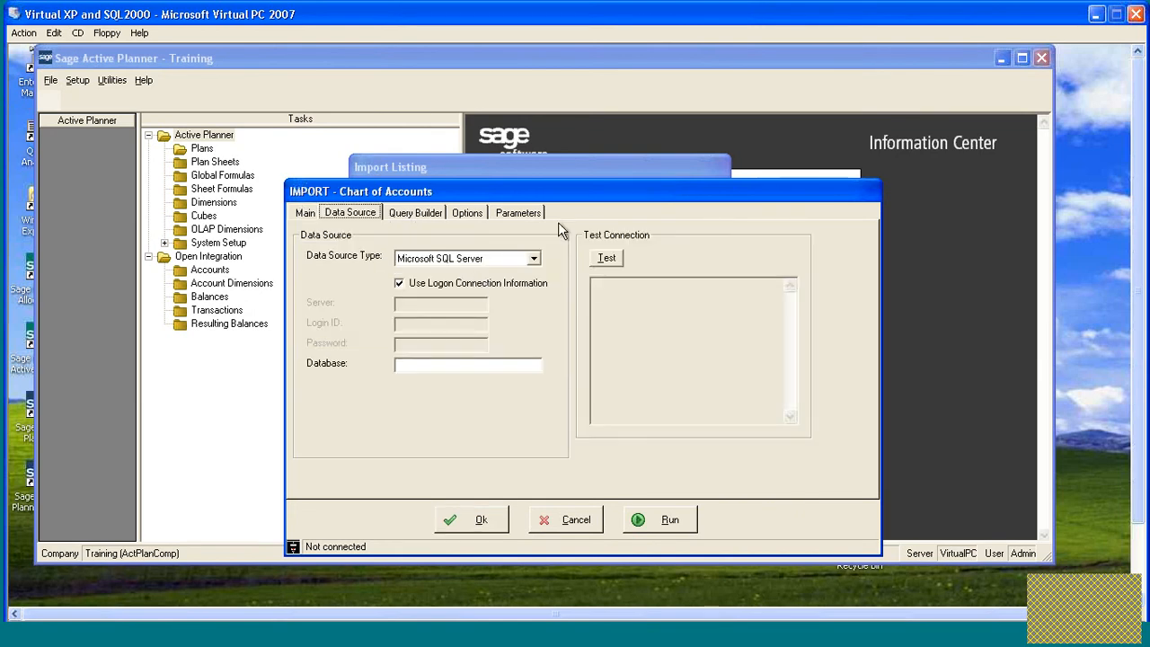
{"action": "left_click_drag", "start_coordinate": [558, 191], "coordinate": [558, 164]}
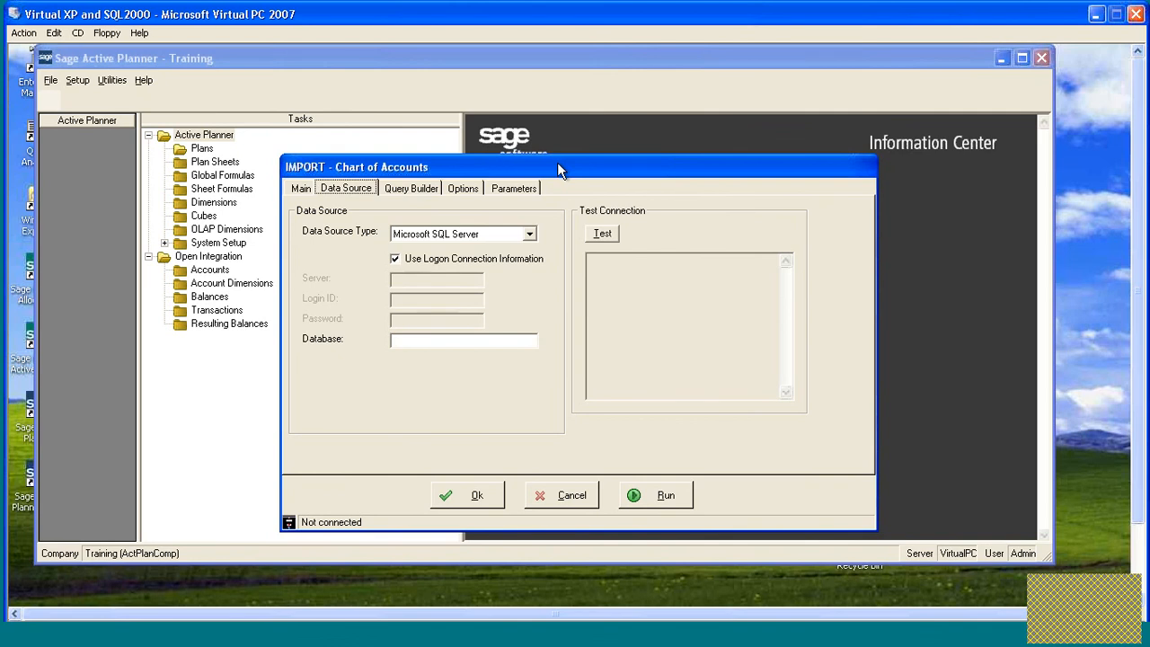
{"action": "left_click", "coordinate": [530, 234]}
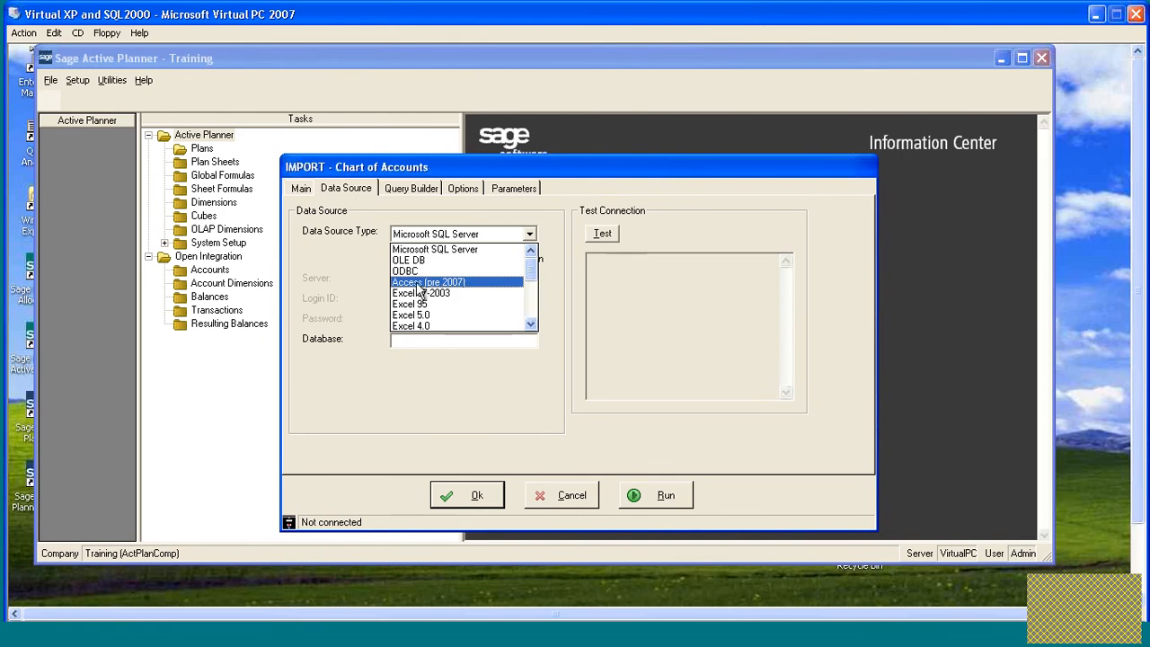
{"action": "left_click", "coordinate": [473, 284]}
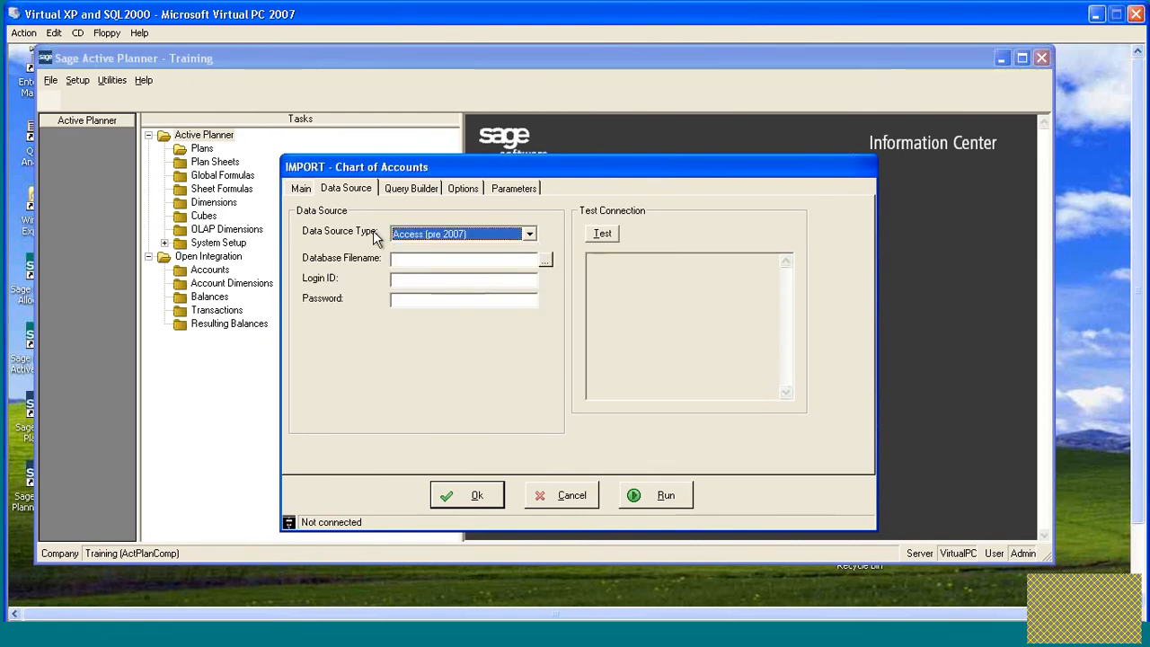
{"action": "left_click", "coordinate": [546, 259]}
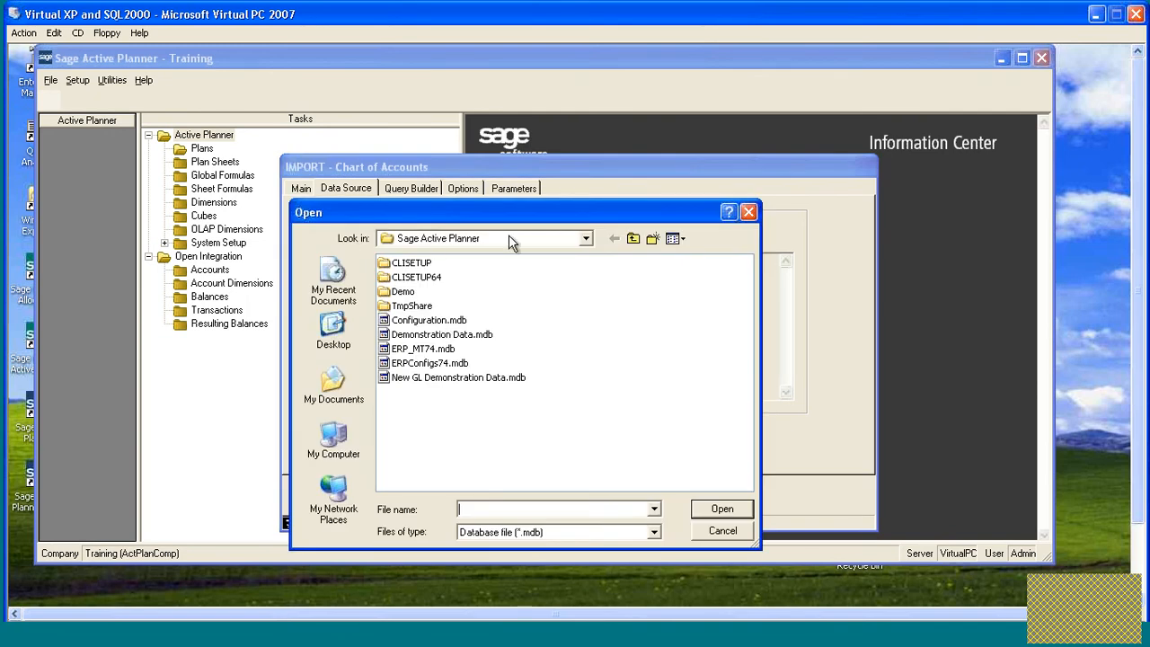
{"action": "double_click", "coordinate": [411, 379]}
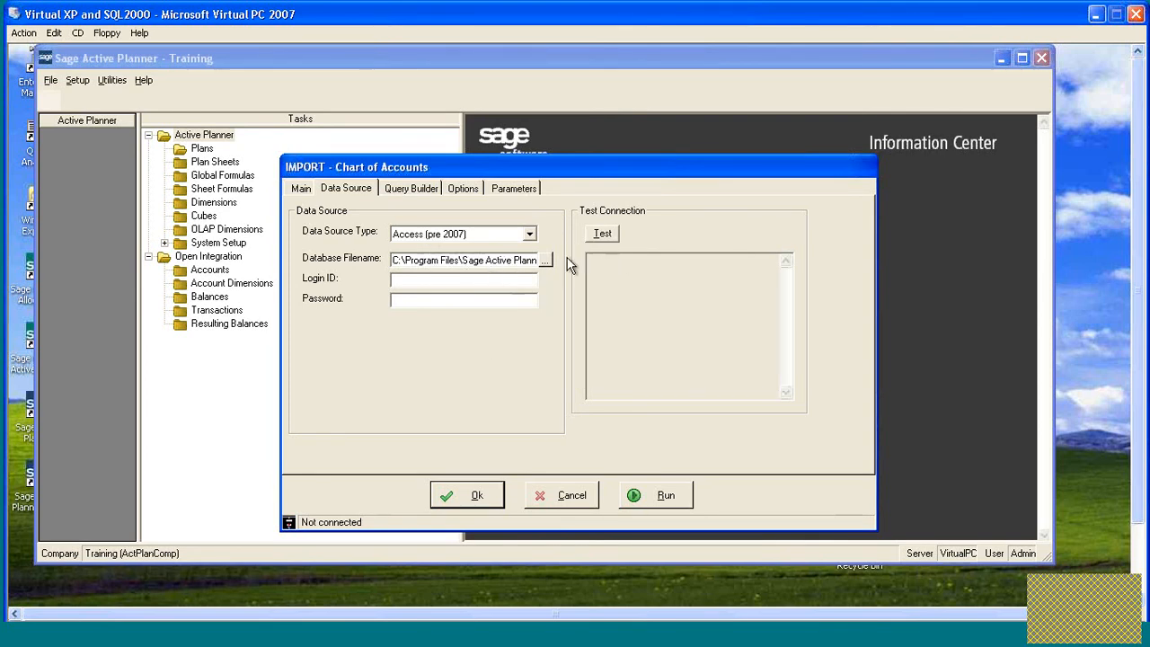
{"action": "left_click", "coordinate": [602, 235]}
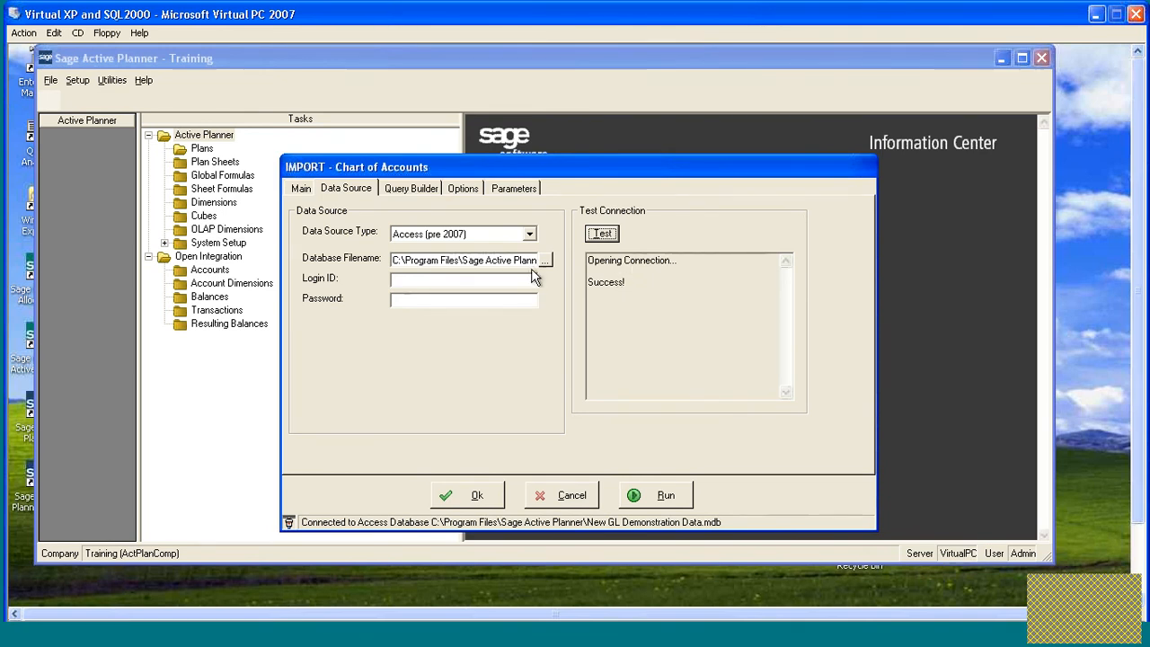
Review the chart of accounts query fields from Account Number to Budget and choose GL - Chart of Accounts as the source table.
{"action": "left_click", "coordinate": [406, 191]}
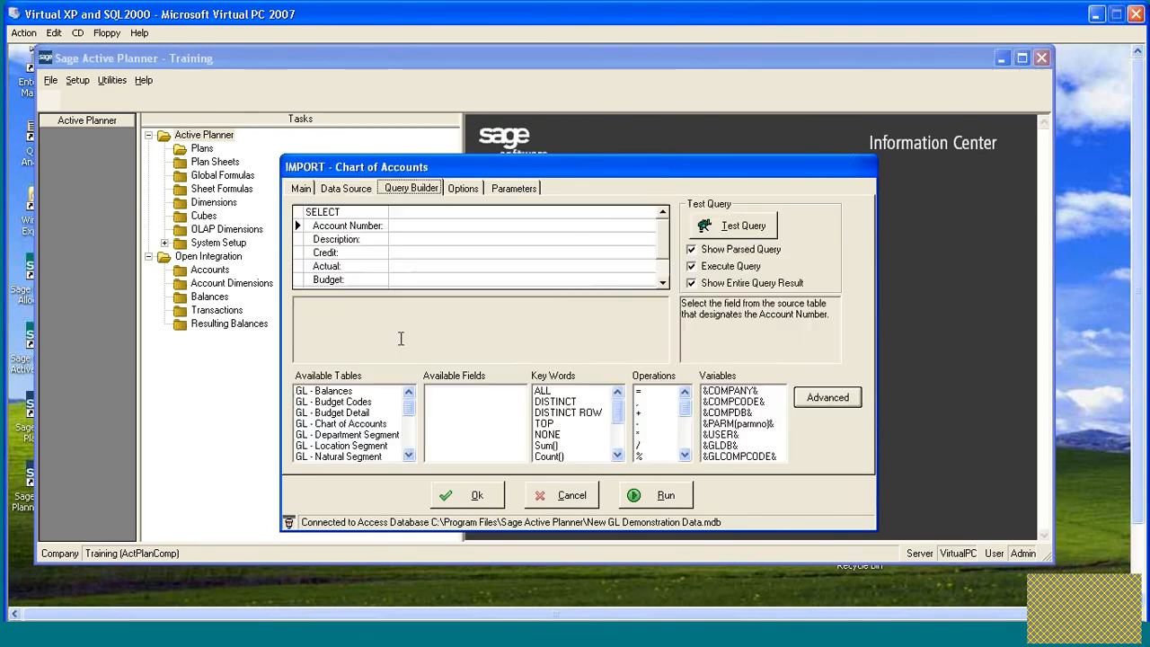
{"action": "left_click_drag", "start_coordinate": [577, 168], "coordinate": [575, 124]}
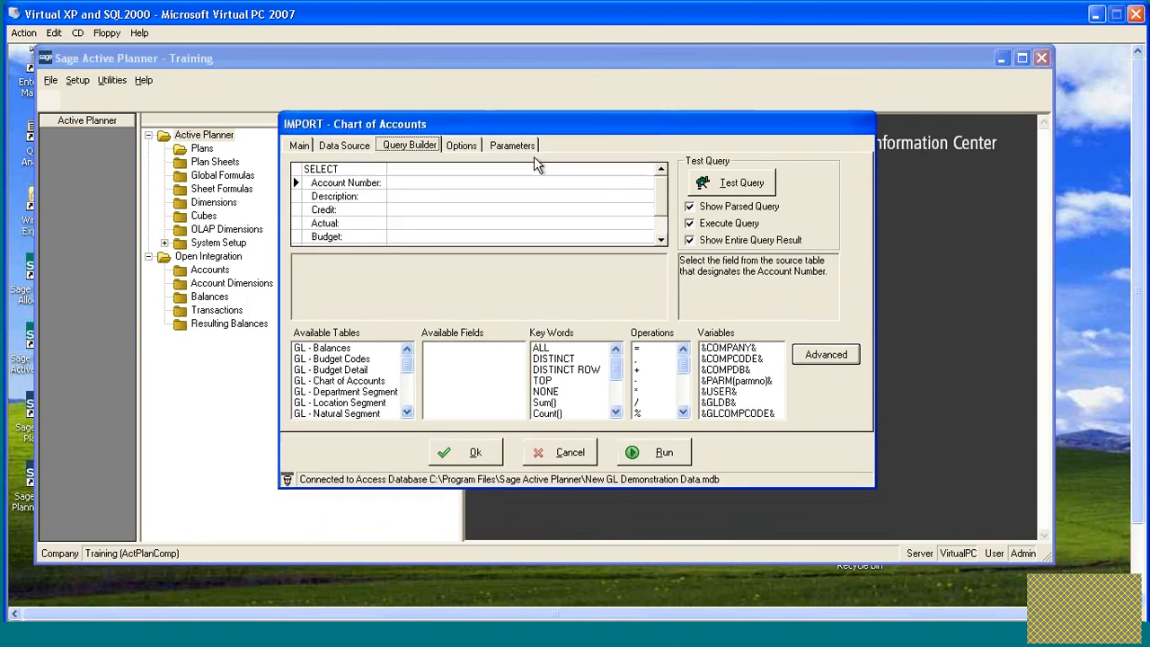
{"action": "left_click", "coordinate": [429, 182]}
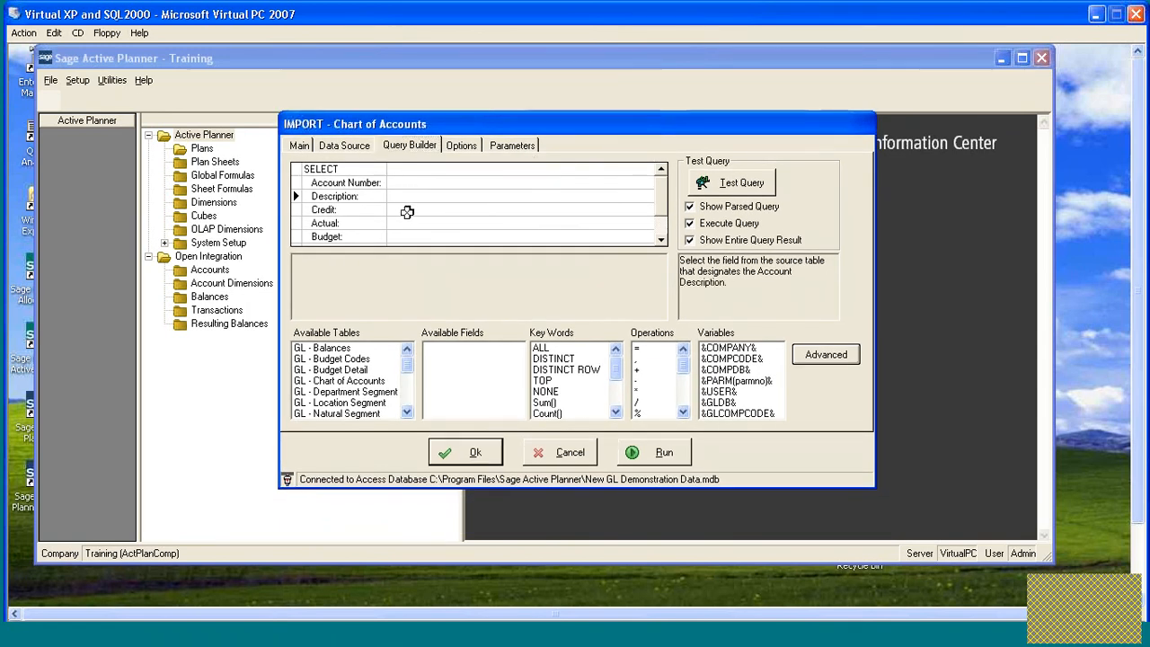
{"action": "left_click", "coordinate": [406, 214]}
{"action": "left_click", "coordinate": [406, 223]}
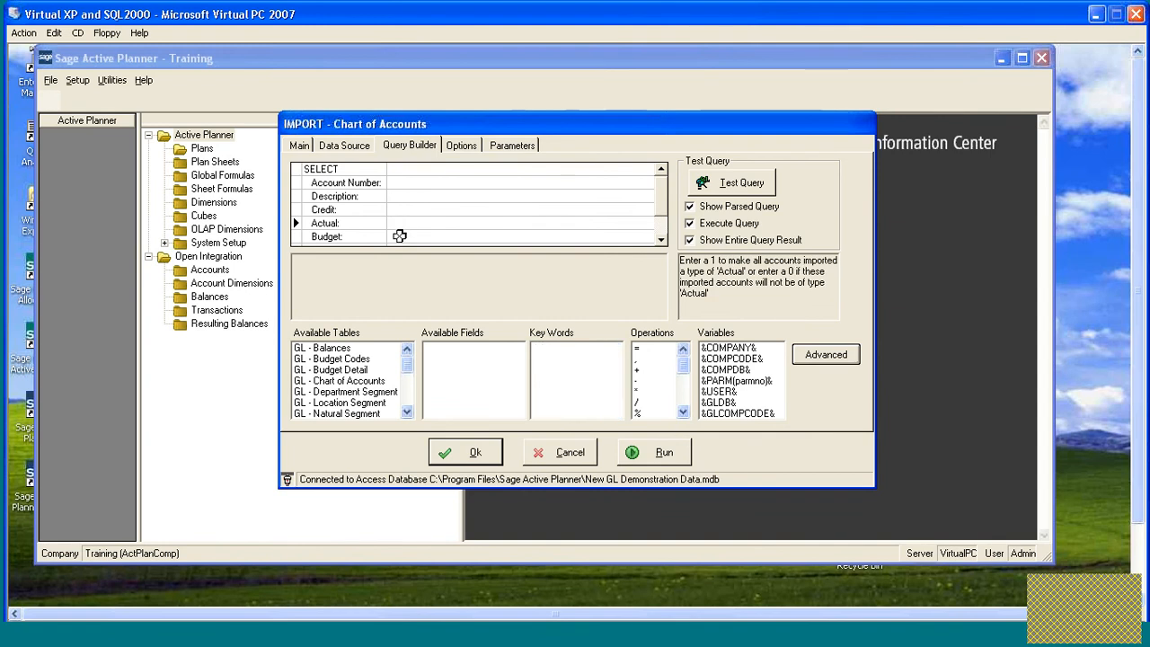
{"action": "left_click", "coordinate": [437, 235]}
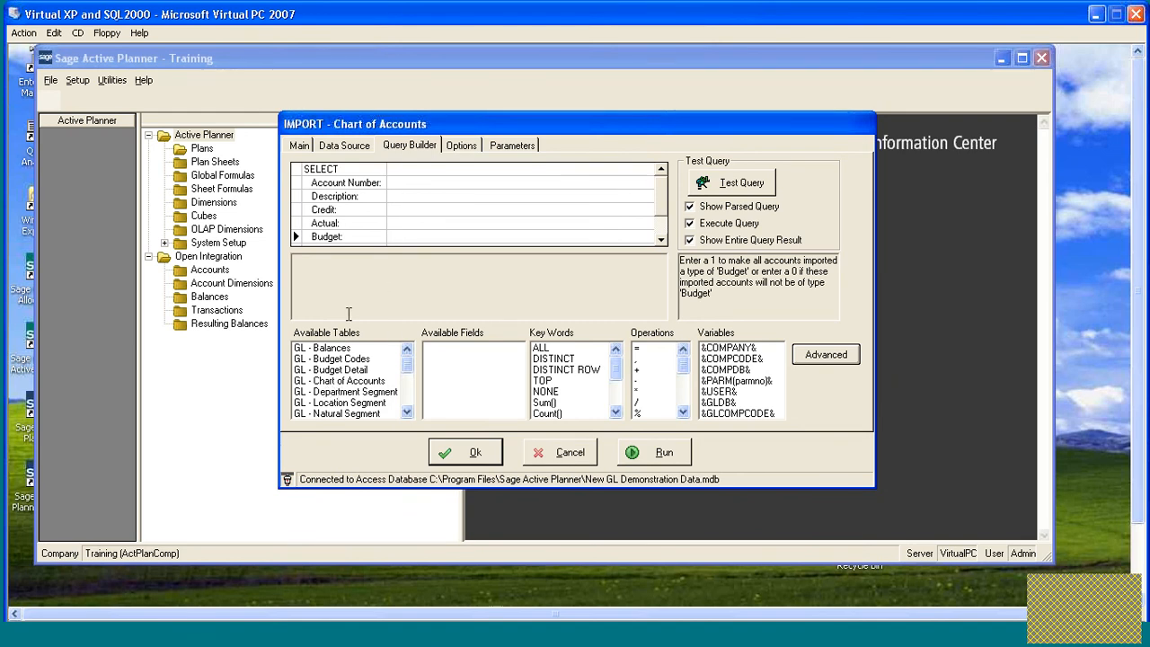
{"action": "left_click", "coordinate": [342, 381]}
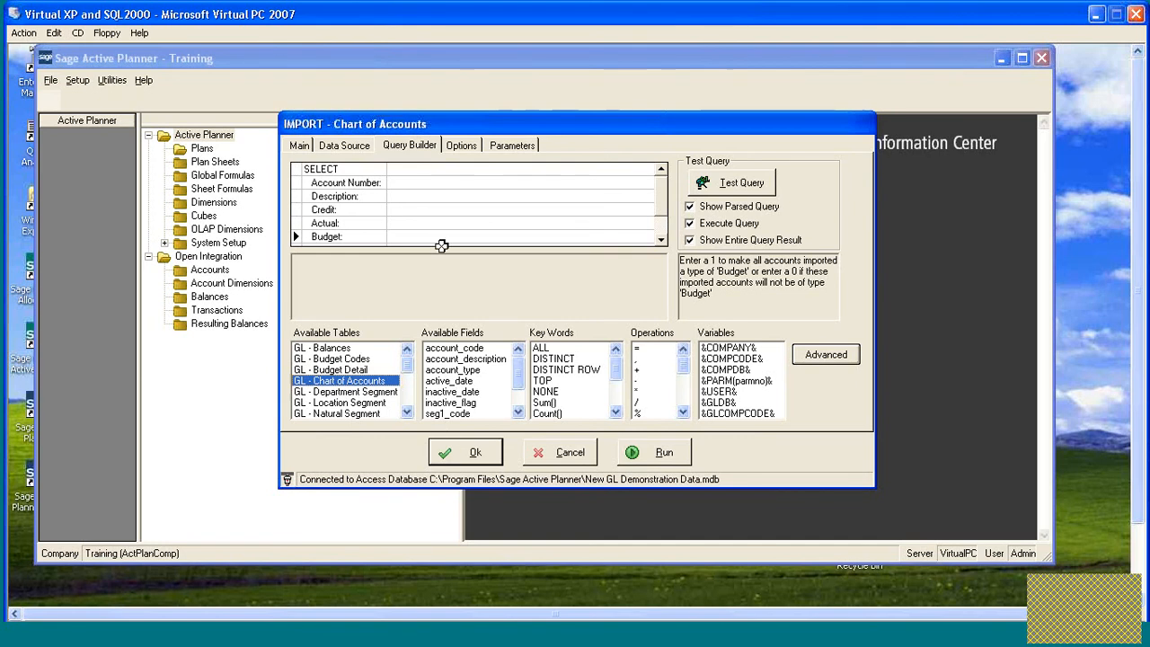
Map the query's Account Number to account_code and its Description to account_description.
{"action": "left_click", "coordinate": [408, 181]}
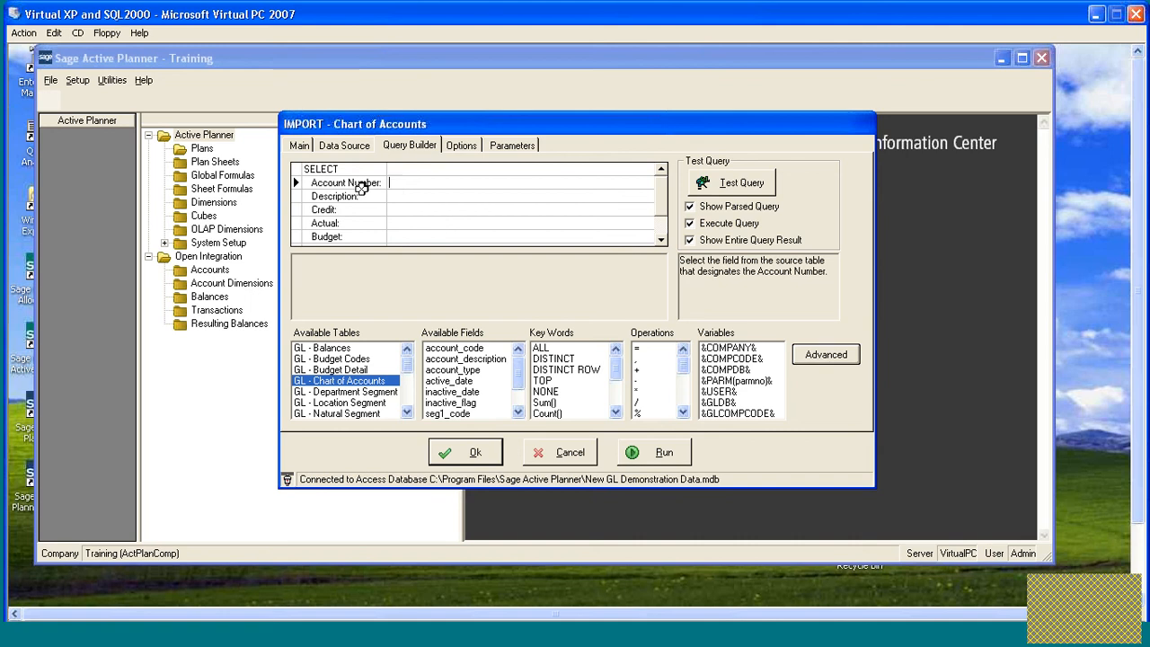
{"action": "double_click", "coordinate": [456, 351]}
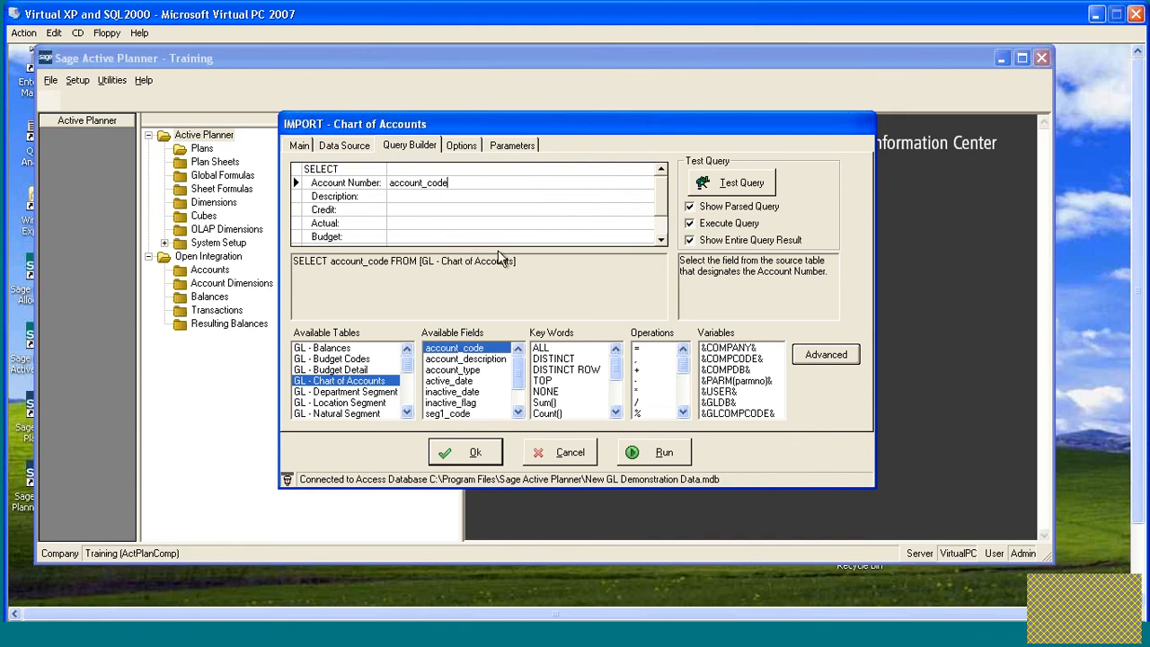
{"action": "left_click", "coordinate": [419, 191]}
{"action": "left_click", "coordinate": [461, 359]}
{"action": "double_click", "coordinate": [461, 360]}
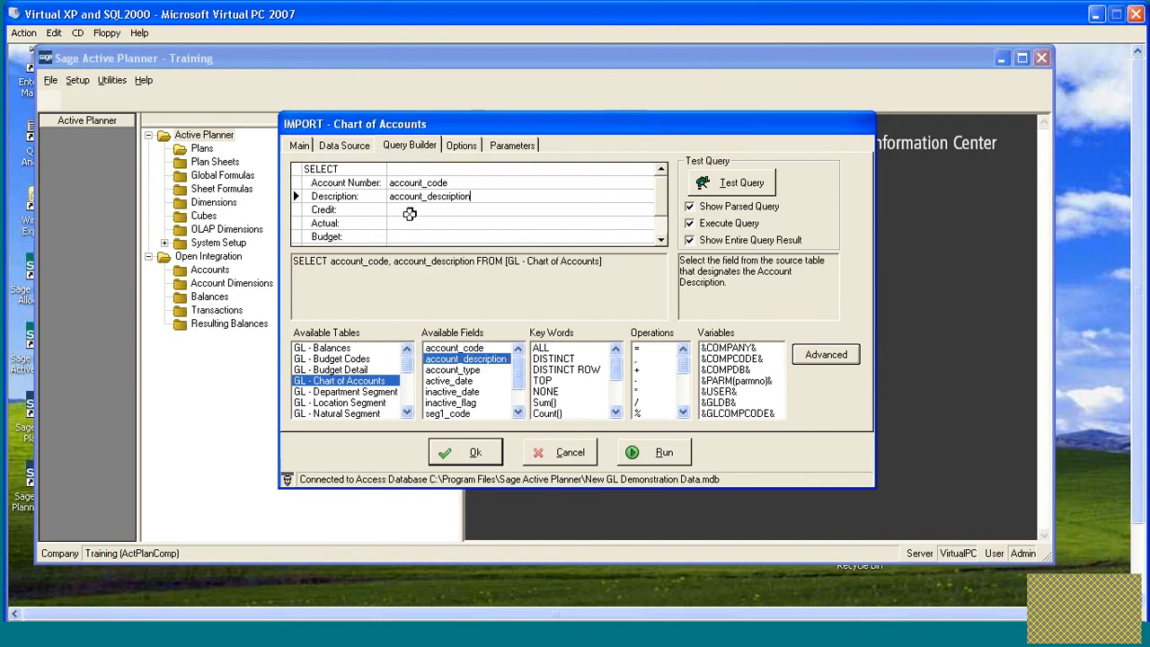
Enter the Credit expression account_type >=200 AND account_type <=449 in the query.
{"action": "left_click", "coordinate": [415, 212]}
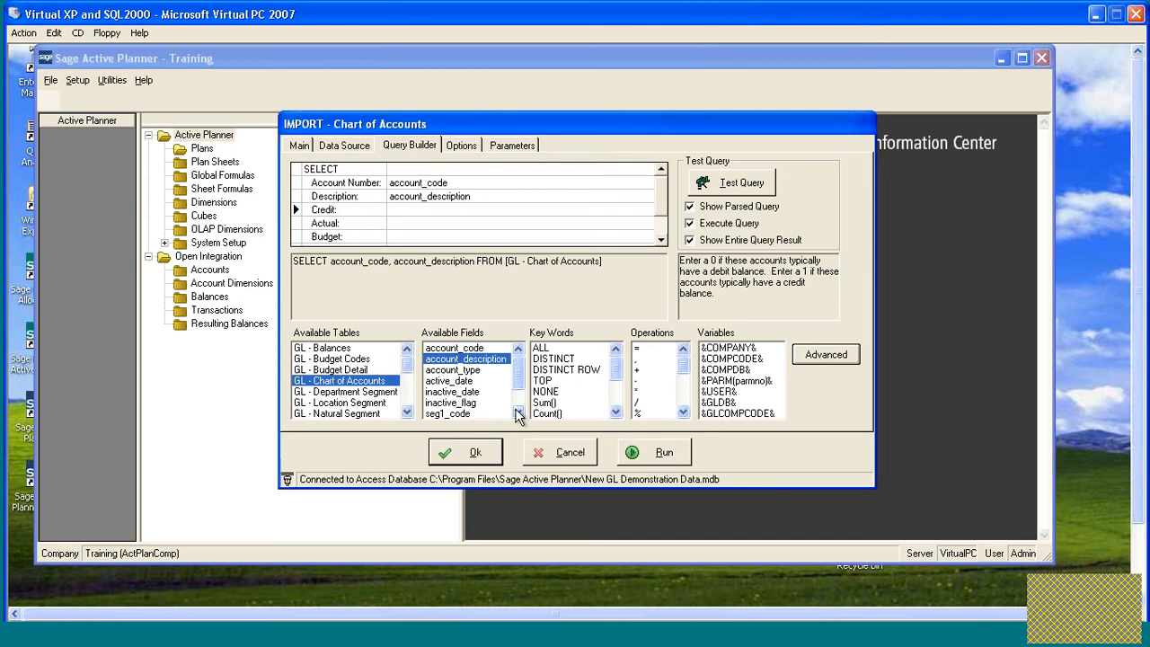
{"action": "double_click", "coordinate": [452, 369]}
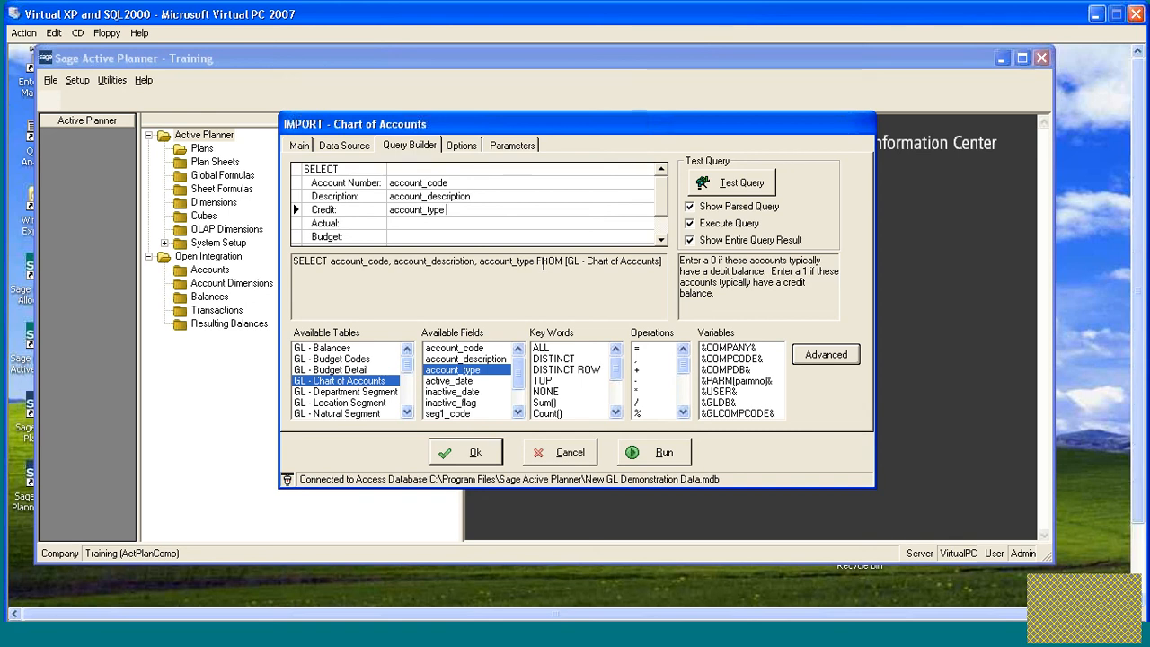
{"action": "type", "text": ">"}
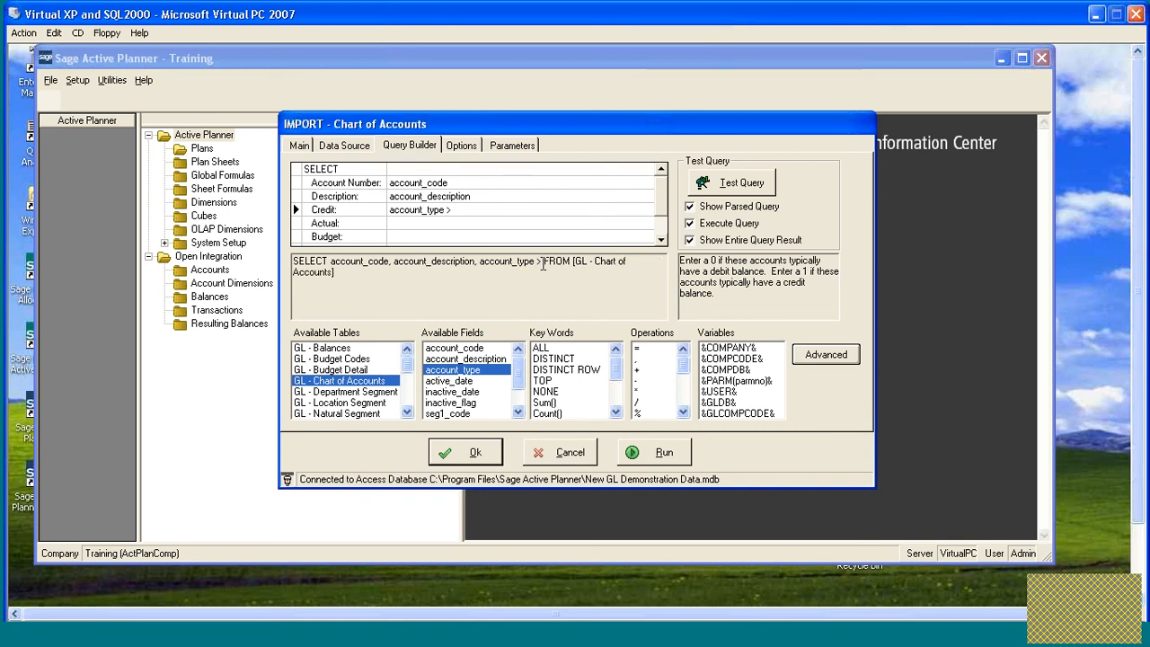
{"action": "type", "text": "="}
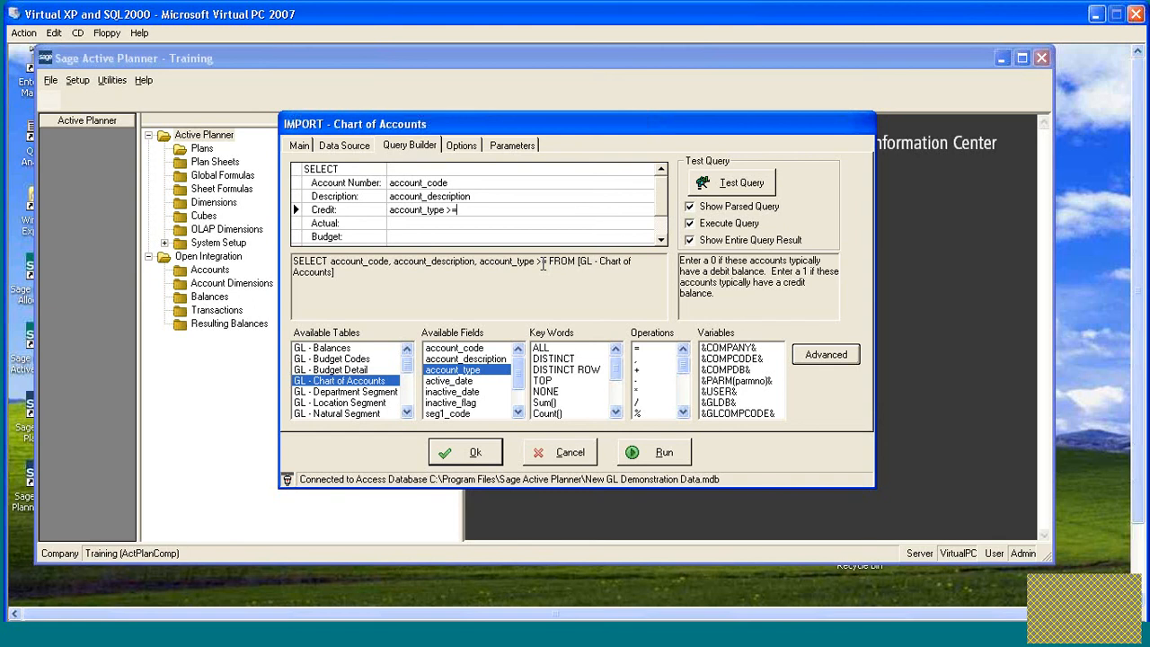
{"action": "type", "text": "200"}
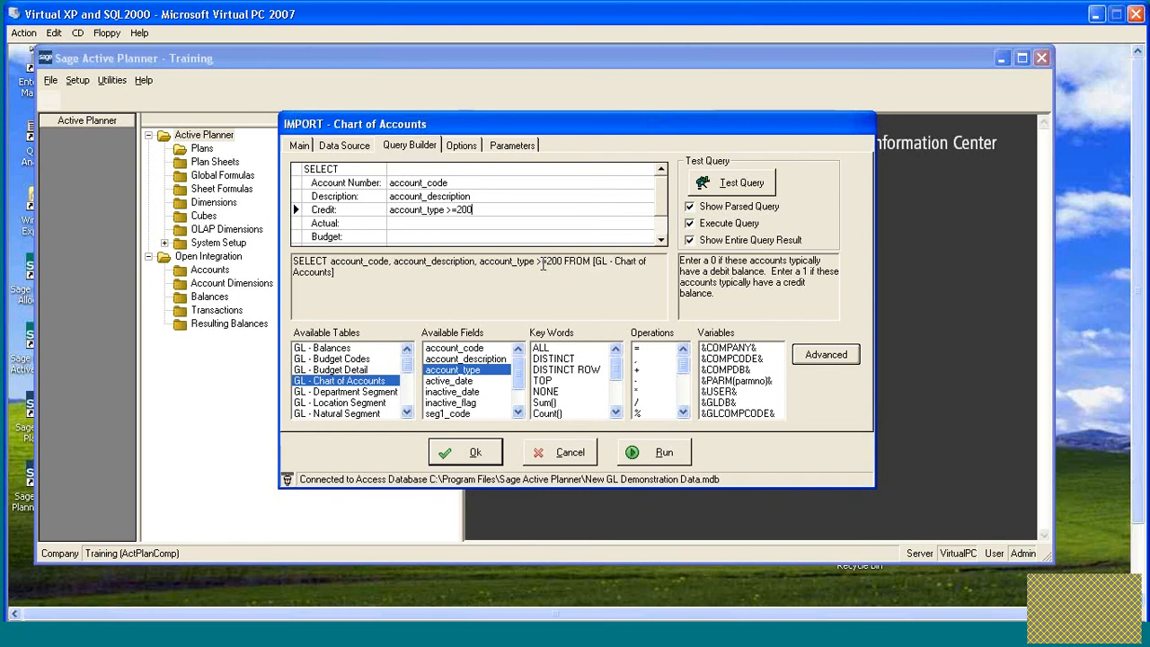
{"action": "type", "text": " AND!"}
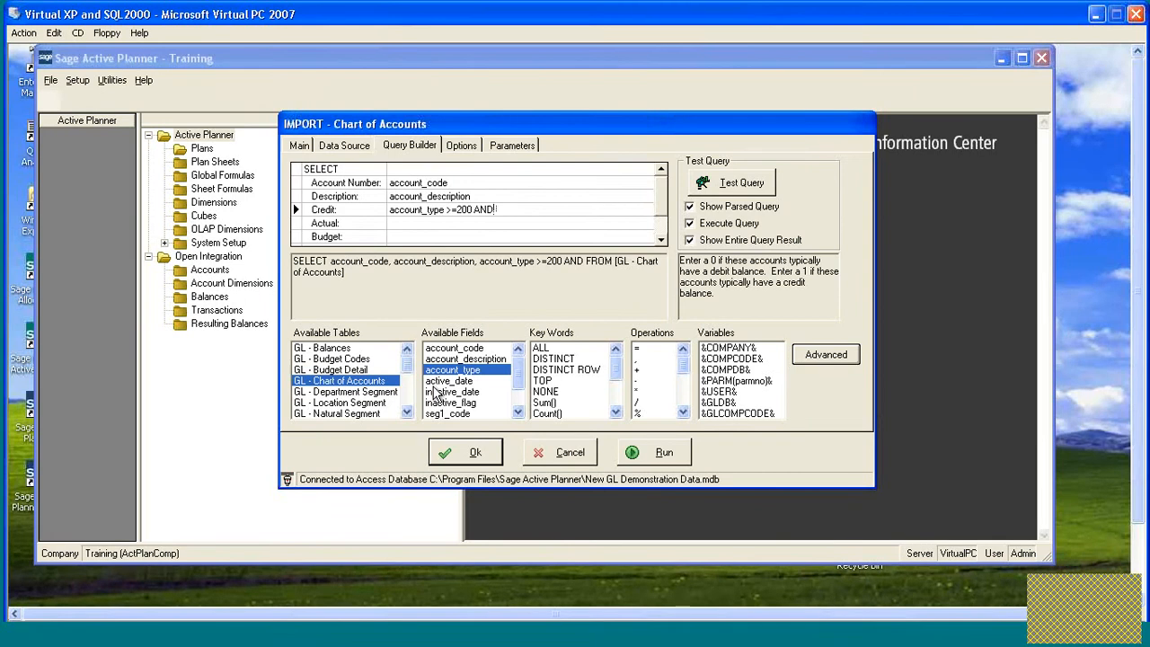
{"action": "double_click", "coordinate": [458, 370]}
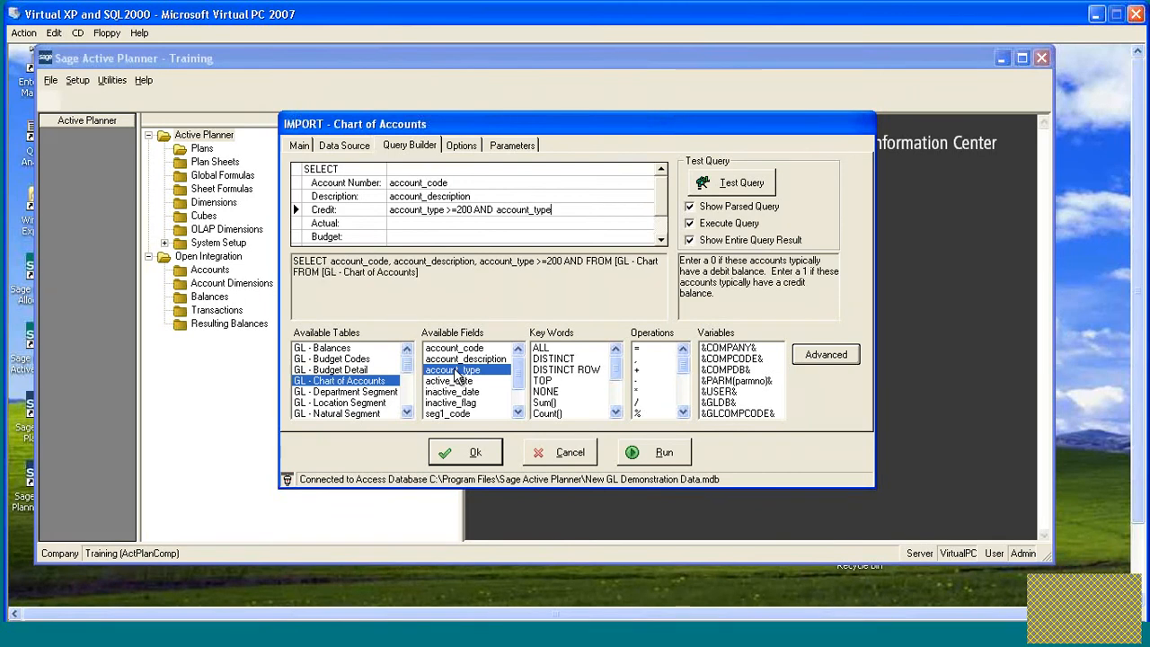
{"action": "type", "text": "<="}
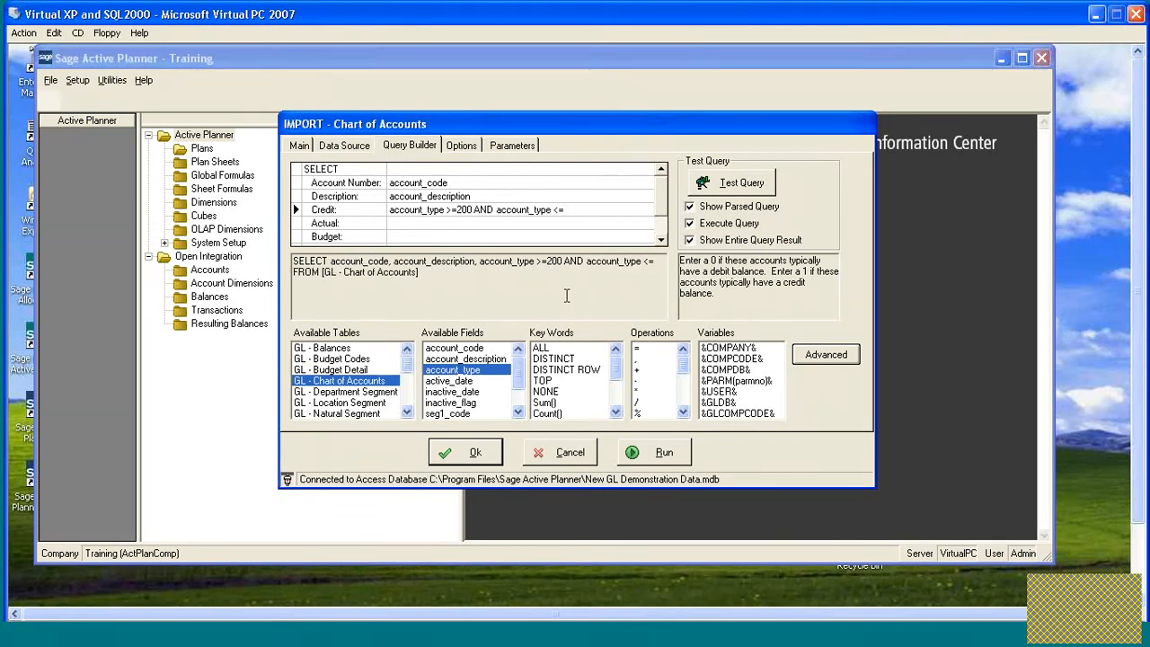
{"action": "type", "text": "449"}
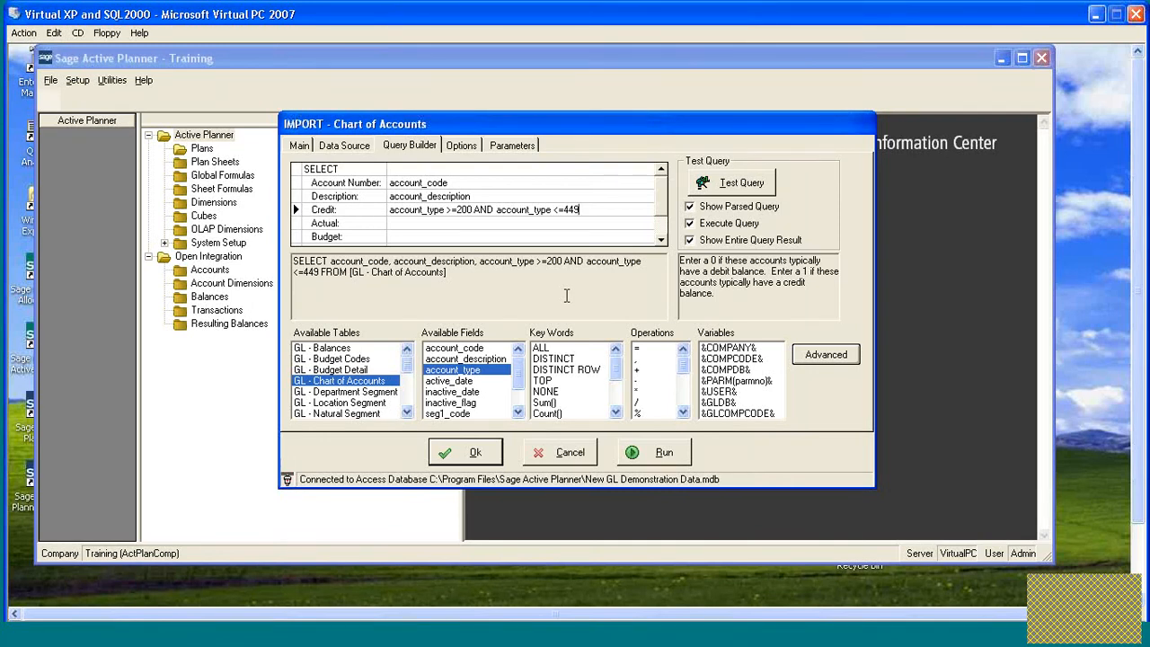
Extend the Credit expression with the condition OR account_type - 600.
{"action": "type", "text": "OR"}
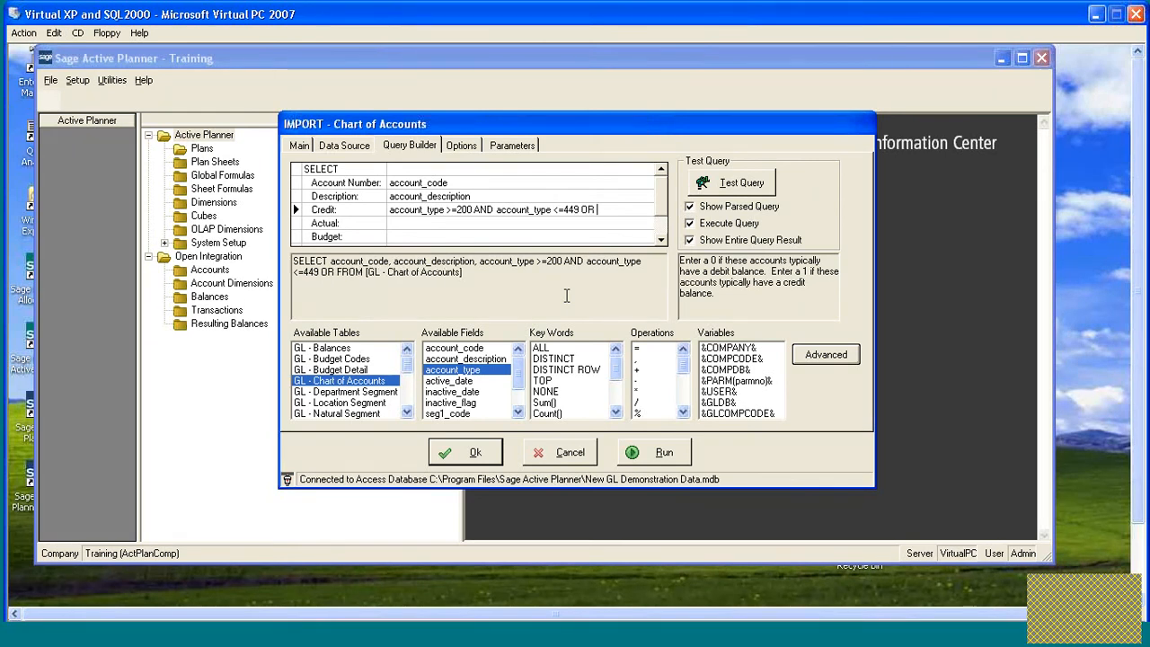
{"action": "double_click", "coordinate": [463, 370]}
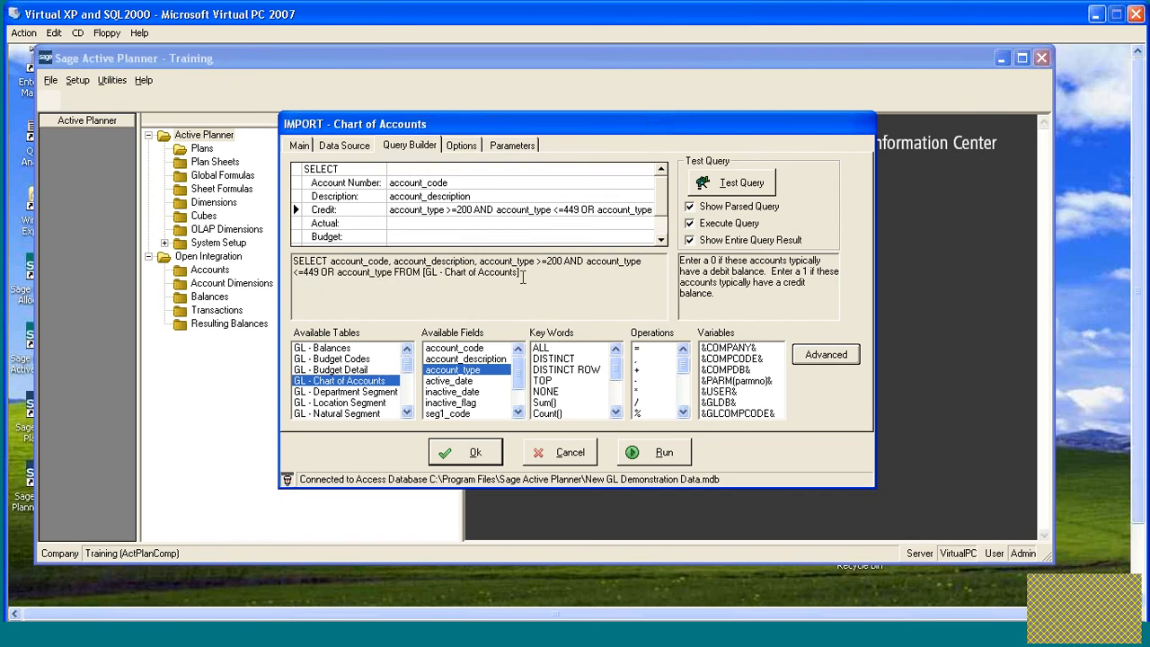
{"action": "type", "text": "-"}
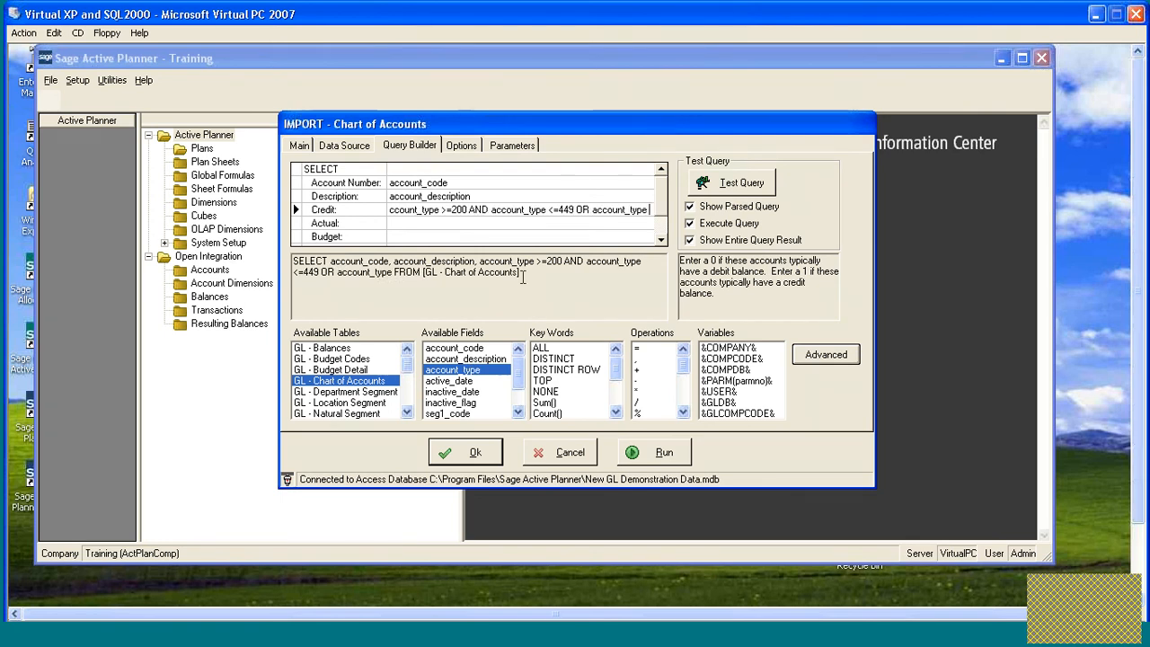
{"action": "type", "text": "600"}
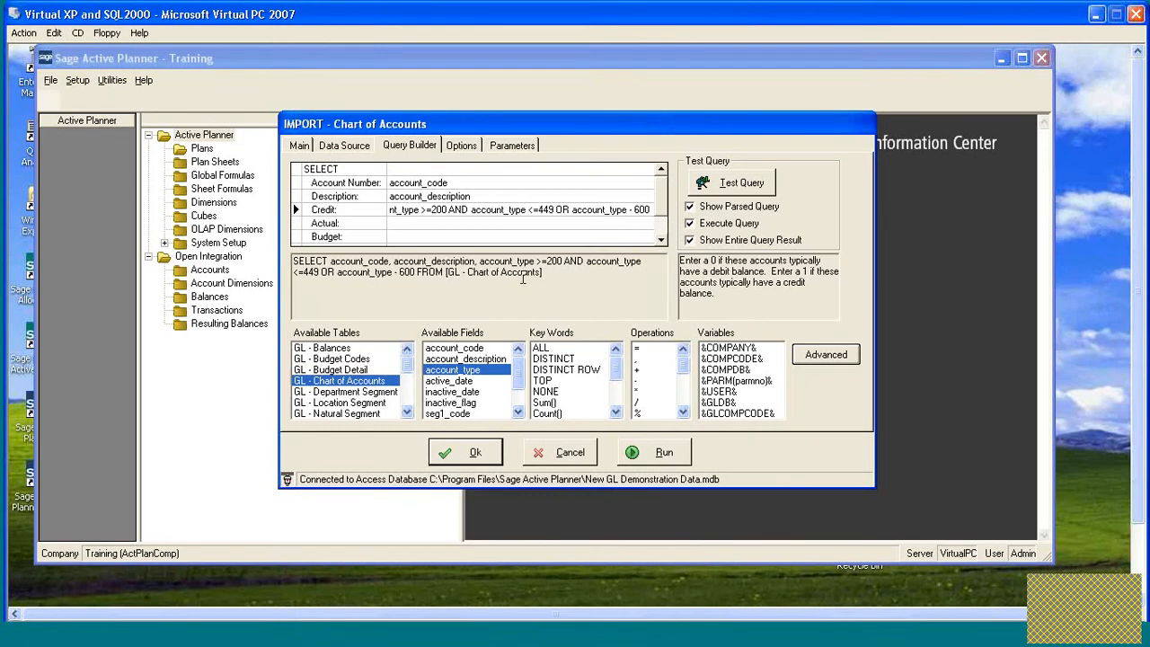
Wrap the whole Credit expression in the ABS( ) function.
{"action": "type", "text": ")"}
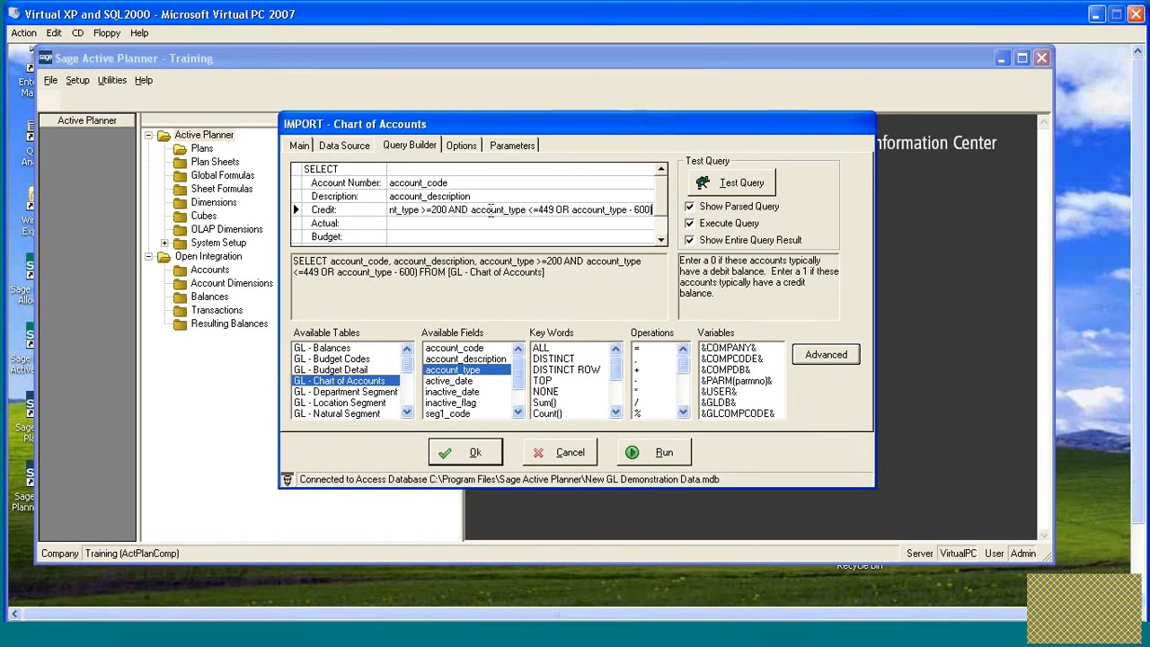
{"action": "left_click_drag", "start_coordinate": [401, 209], "coordinate": [390, 218]}
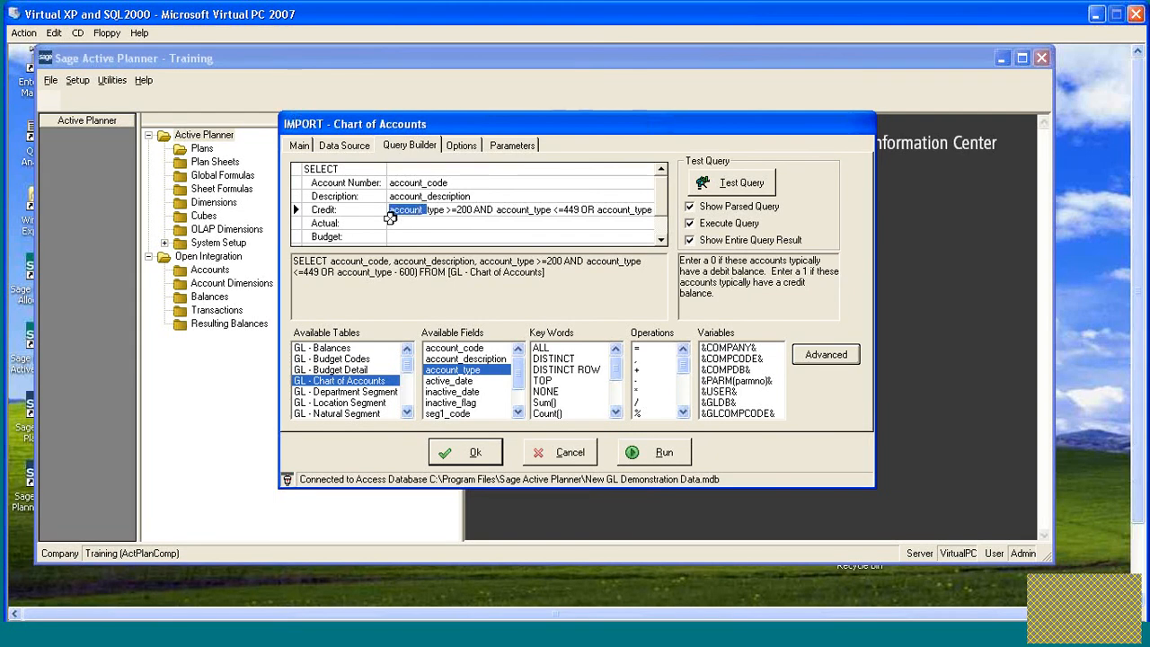
{"action": "left_click", "coordinate": [390, 213]}
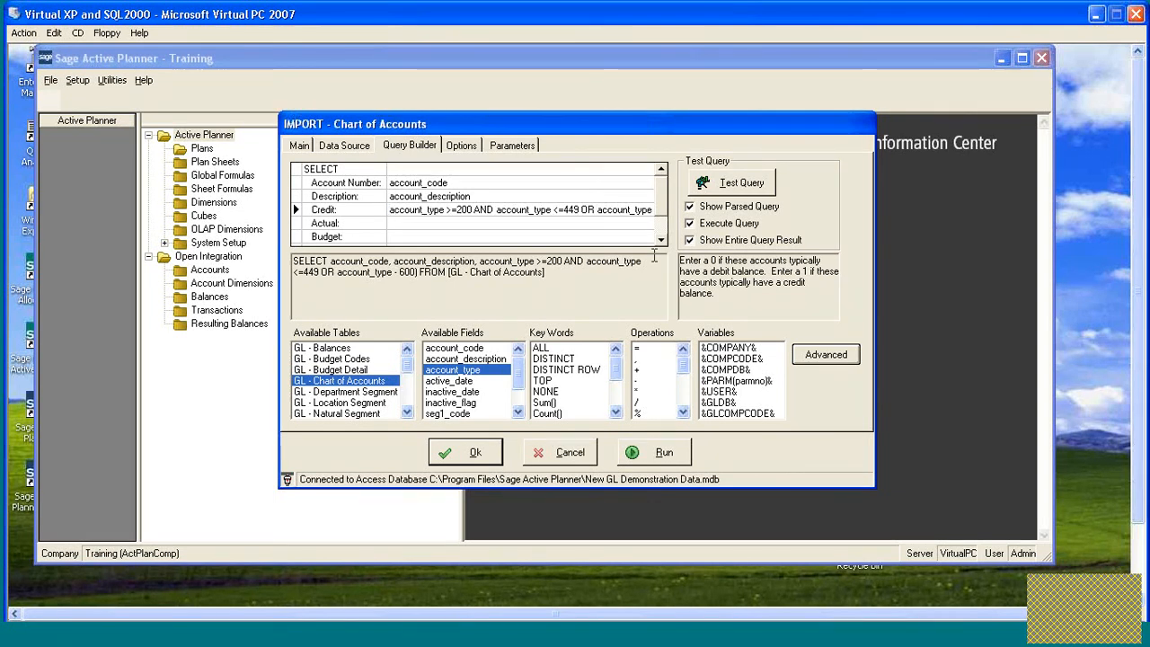
{"action": "type", "text": "ABS"}
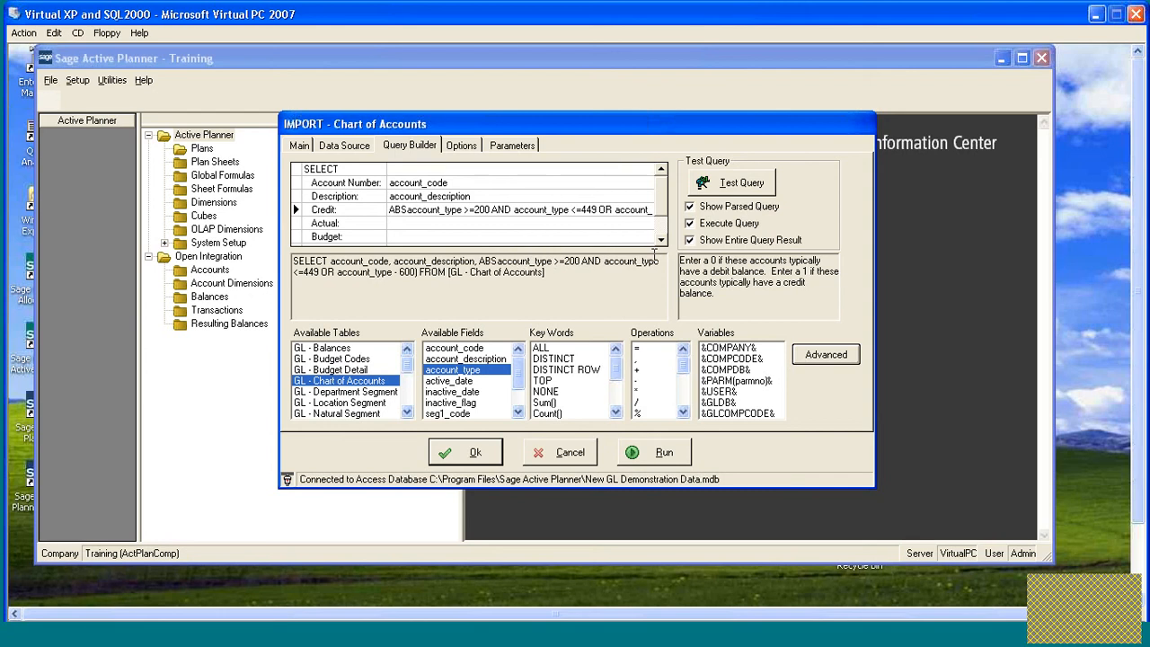
{"action": "type", "text": "("}
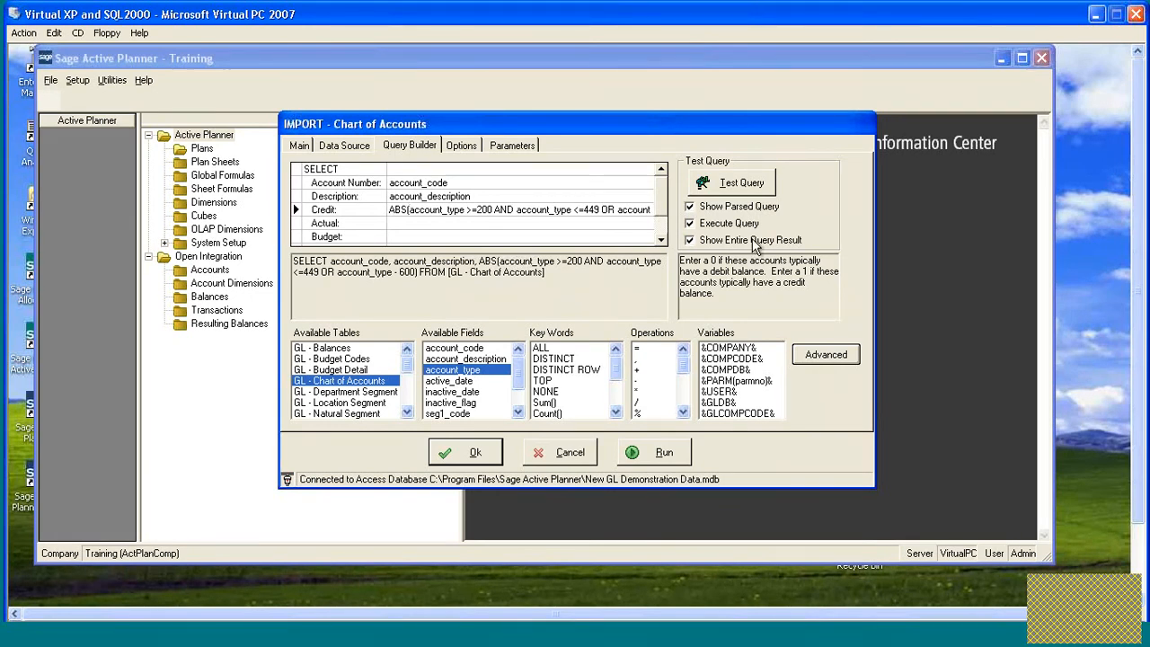
Set the query's Actual value to 1 and its Budget and Statistical values to 0.
{"action": "left_click", "coordinate": [494, 223]}
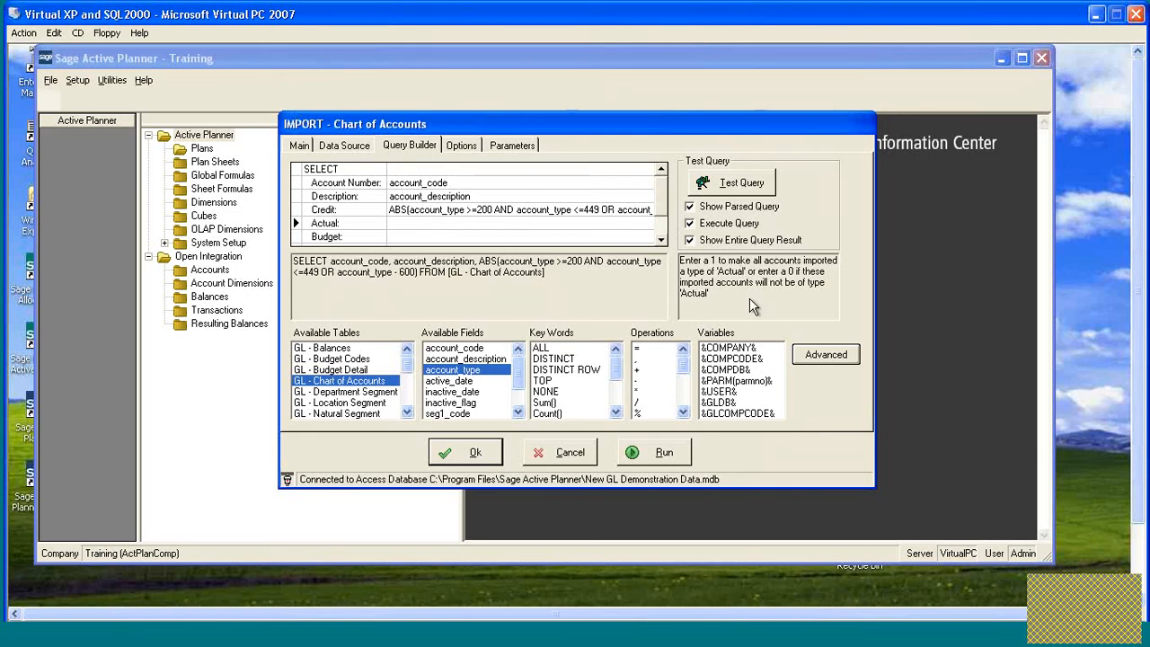
{"action": "left_click", "coordinate": [662, 242]}
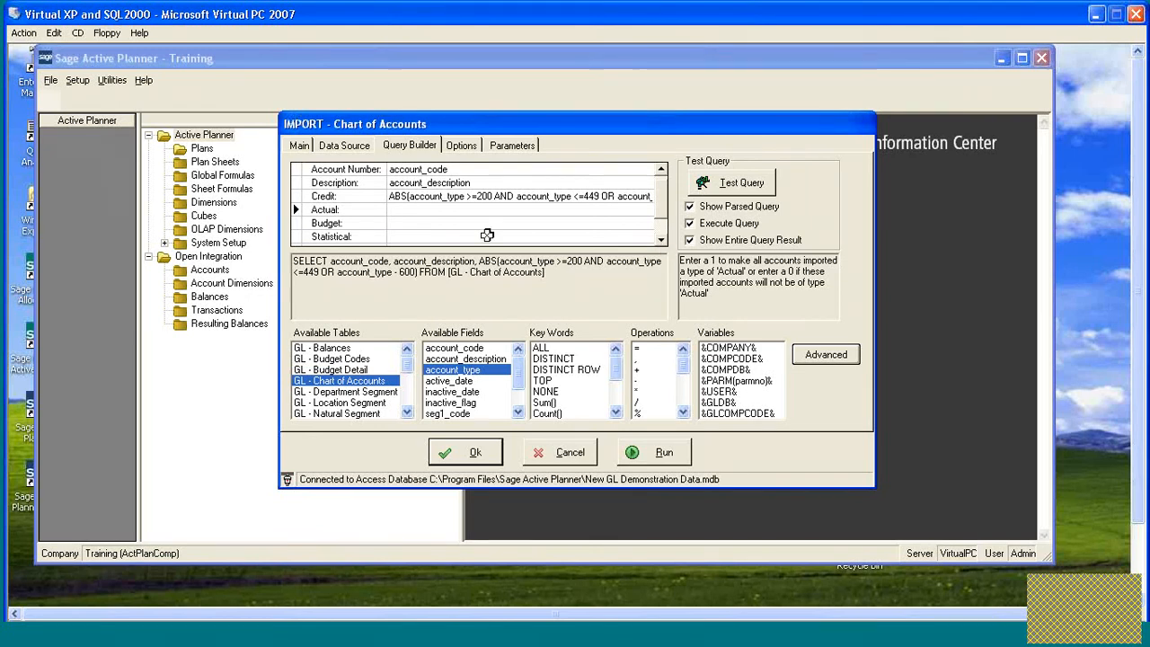
{"action": "type", "text": "1"}
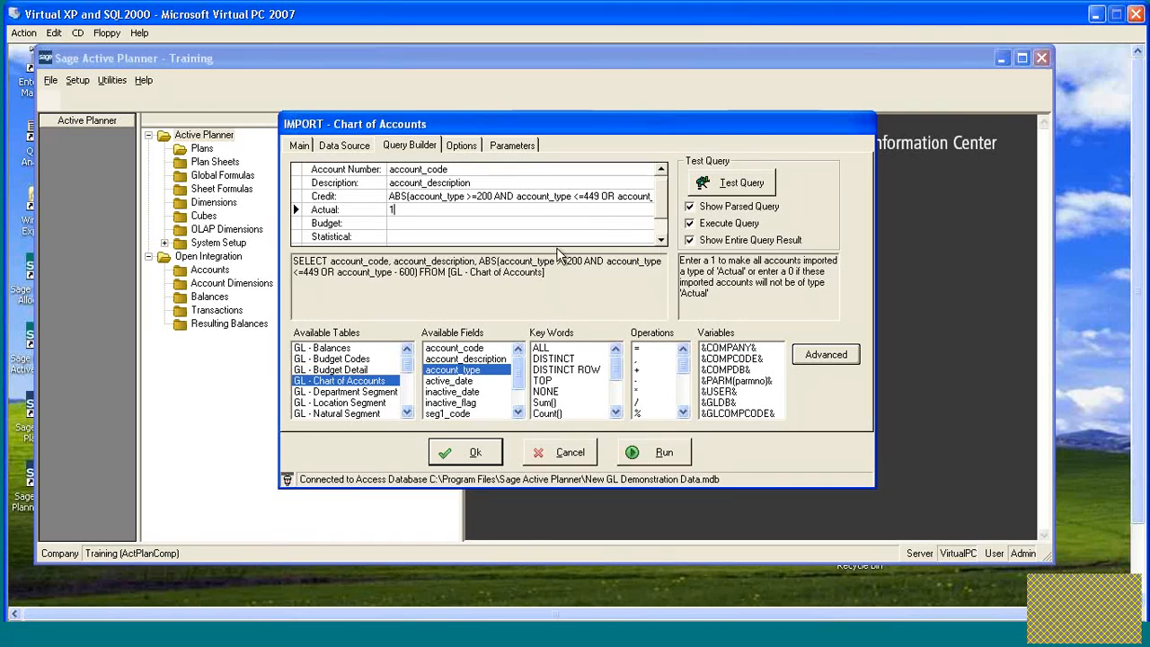
{"action": "key", "text": "Return"}
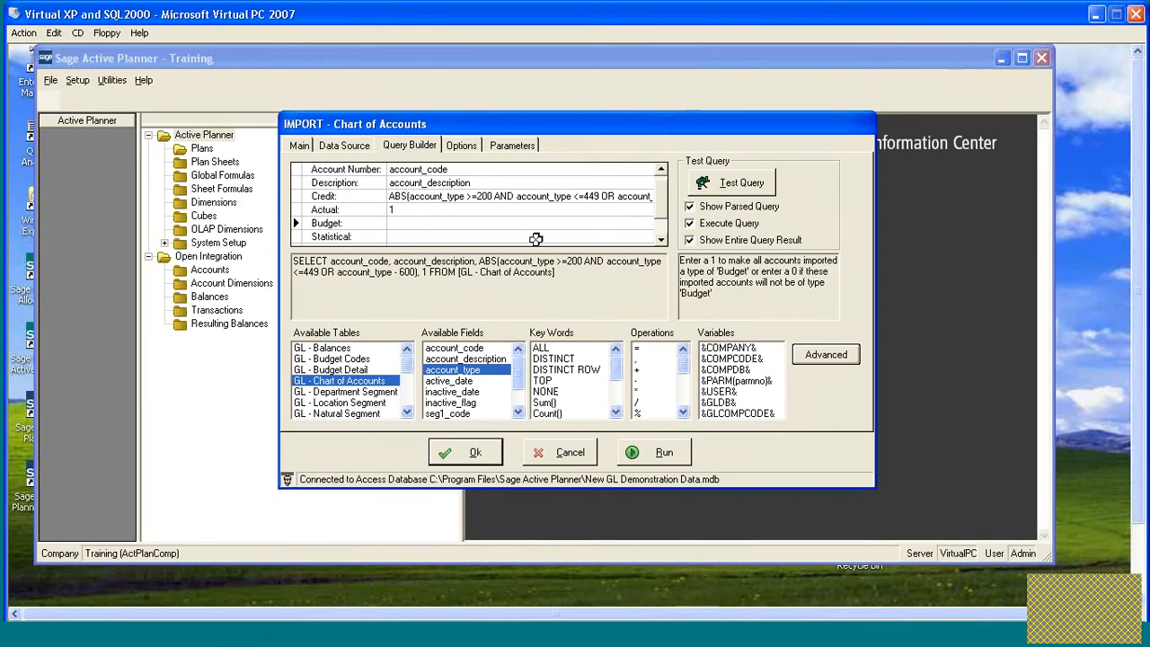
{"action": "type", "text": "0"}
{"action": "key", "text": "Return"}
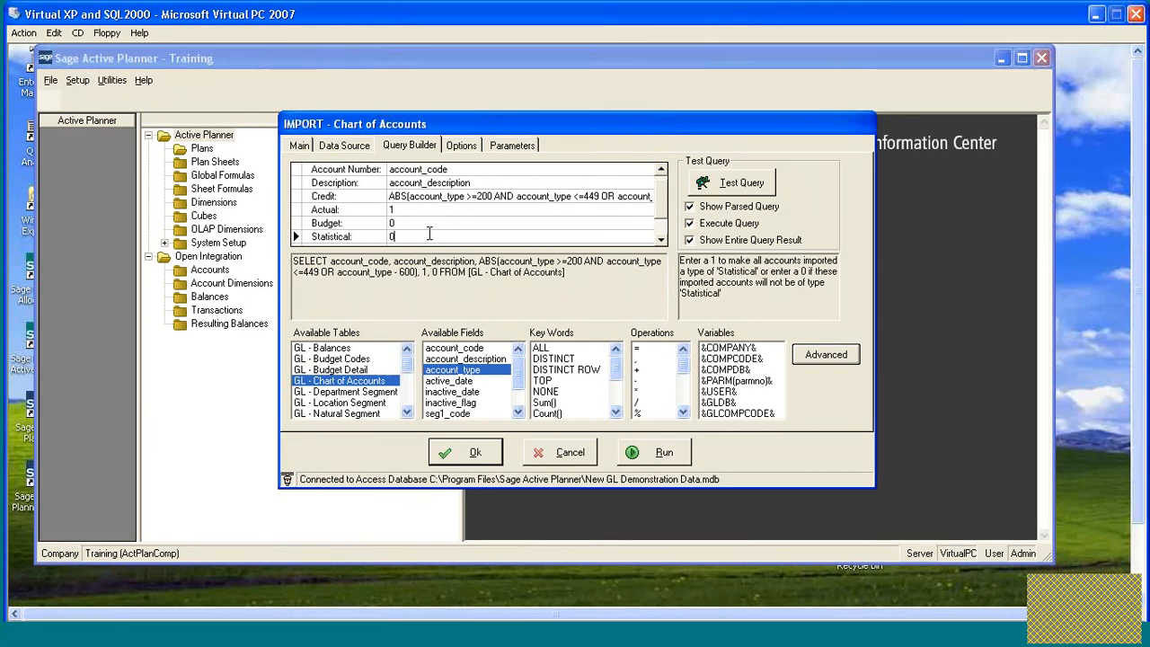
{"action": "type", "text": "0"}
{"action": "left_click", "coordinate": [661, 241]}
{"action": "scroll", "coordinate": [661, 247], "scroll_direction": "down", "scroll_amount": 1}
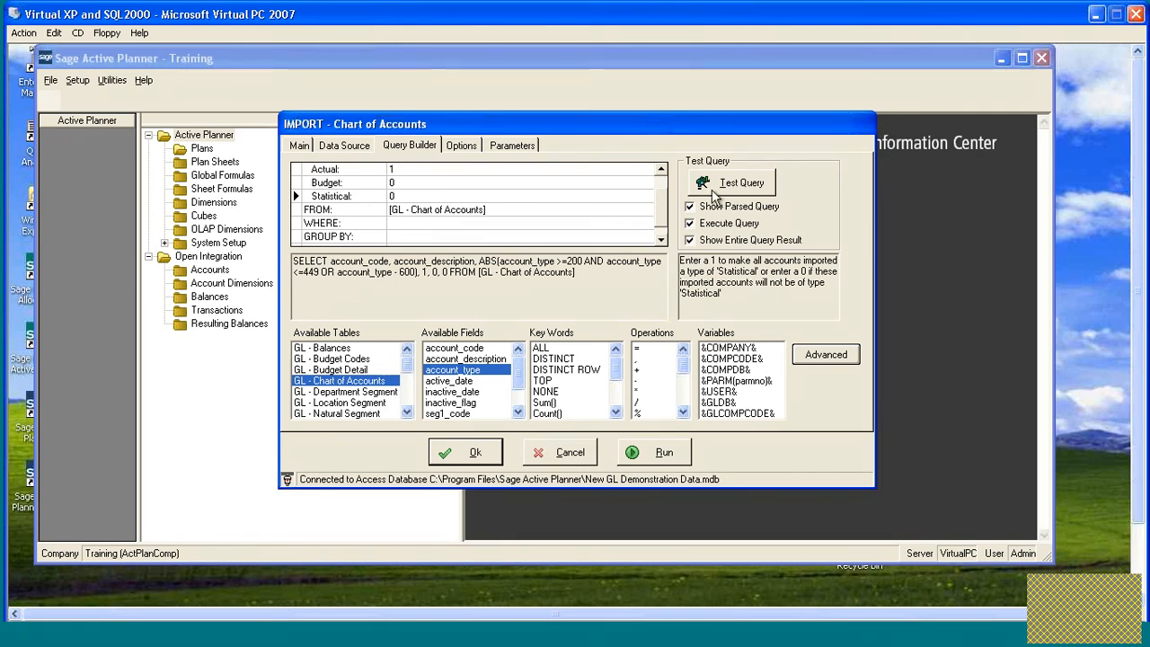
Test the query and examine the returned account codes, descriptions and the credit, actual, budget and statistical columns from first to last record.
{"action": "left_click", "coordinate": [744, 186]}
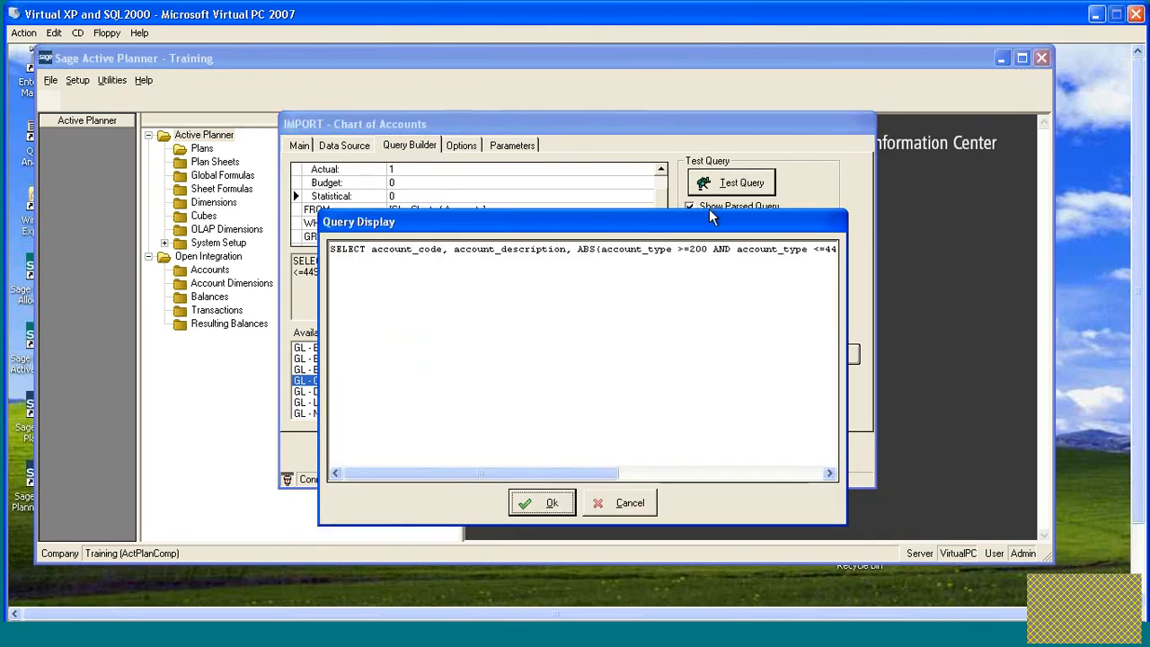
{"action": "left_click", "coordinate": [546, 502]}
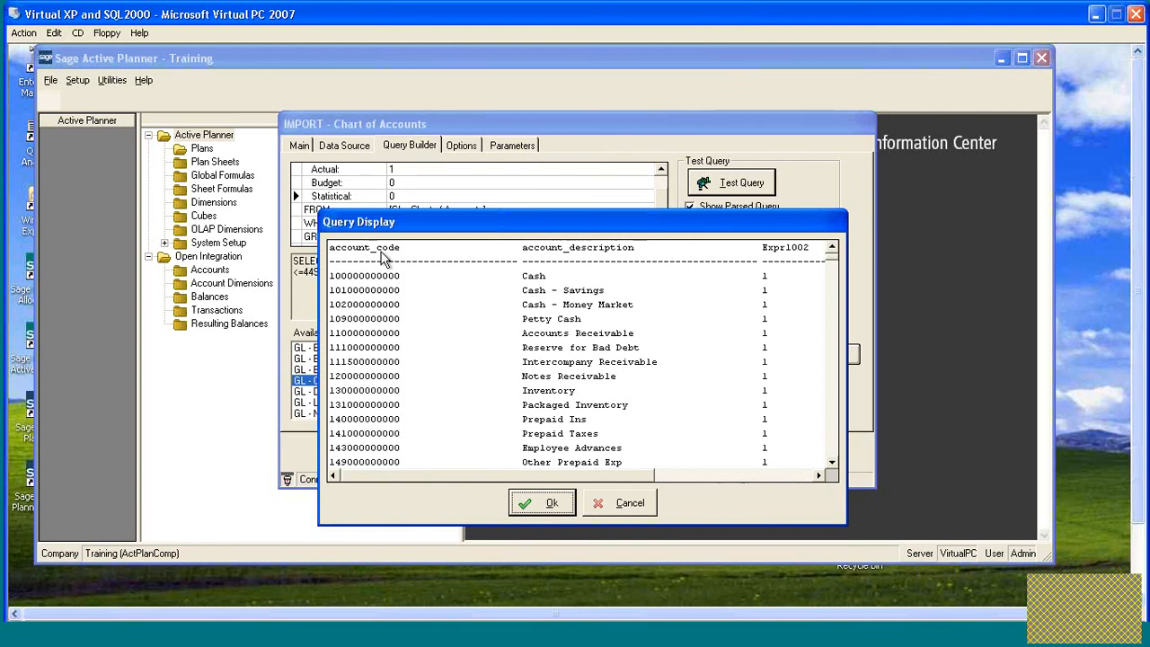
{"action": "left_click", "coordinate": [801, 477]}
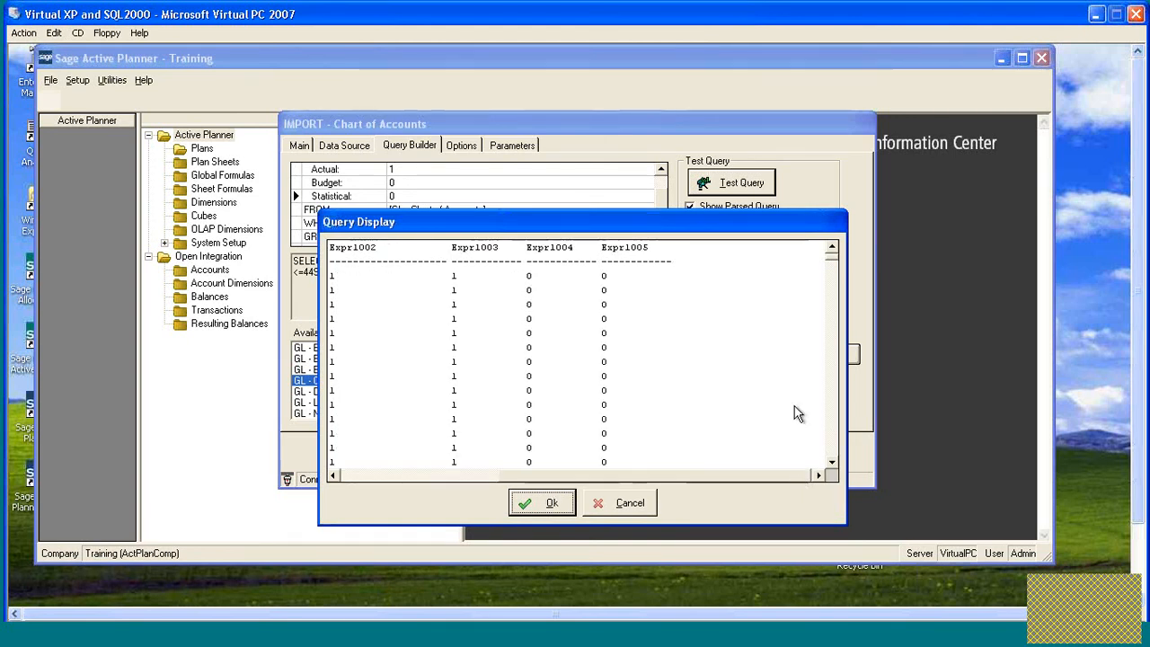
{"action": "scroll", "coordinate": [832, 435], "scroll_direction": "down", "scroll_amount": 1}
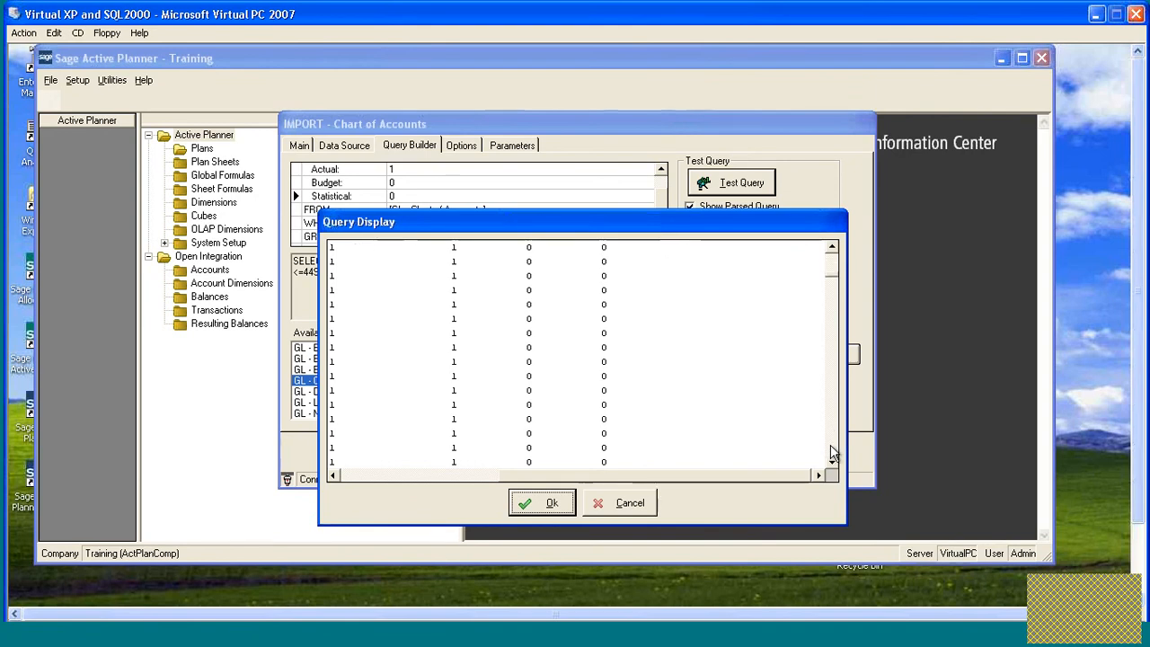
{"action": "left_click_drag", "start_coordinate": [832, 269], "coordinate": [829, 470]}
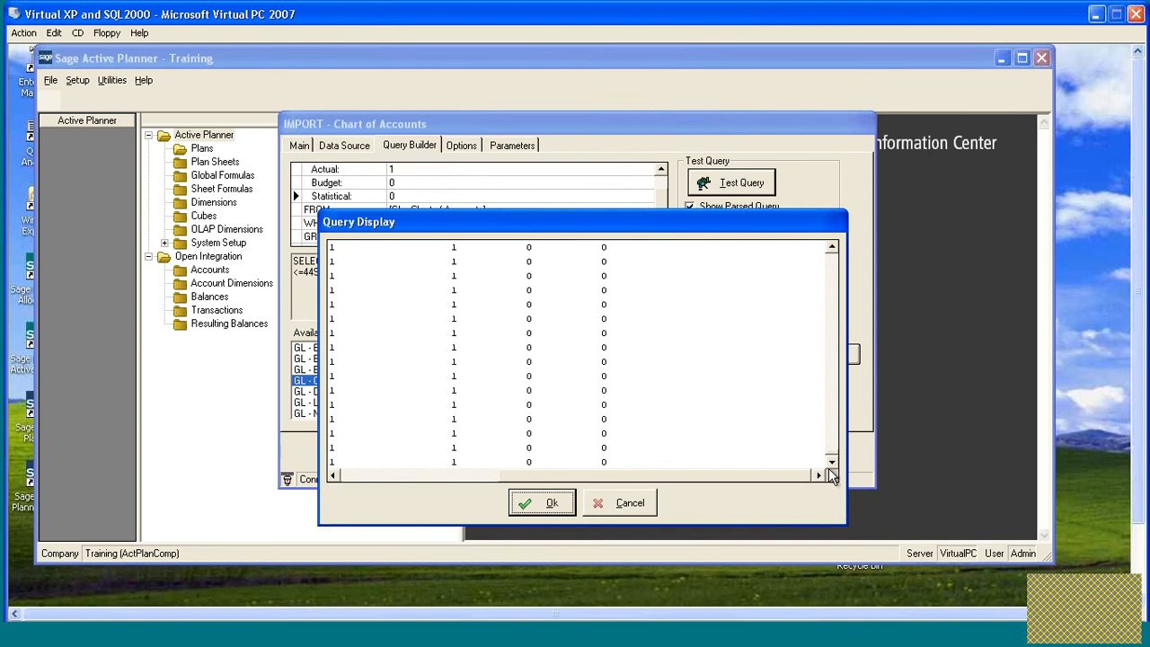
{"action": "left_click", "coordinate": [375, 476]}
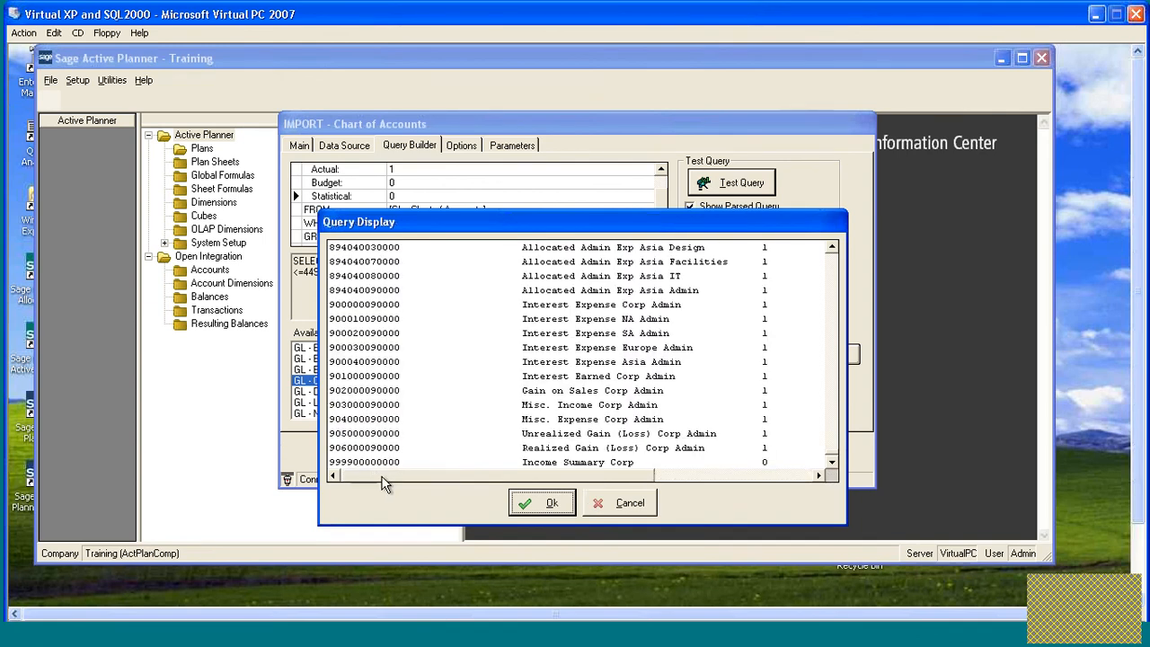
{"action": "left_click", "coordinate": [831, 271]}
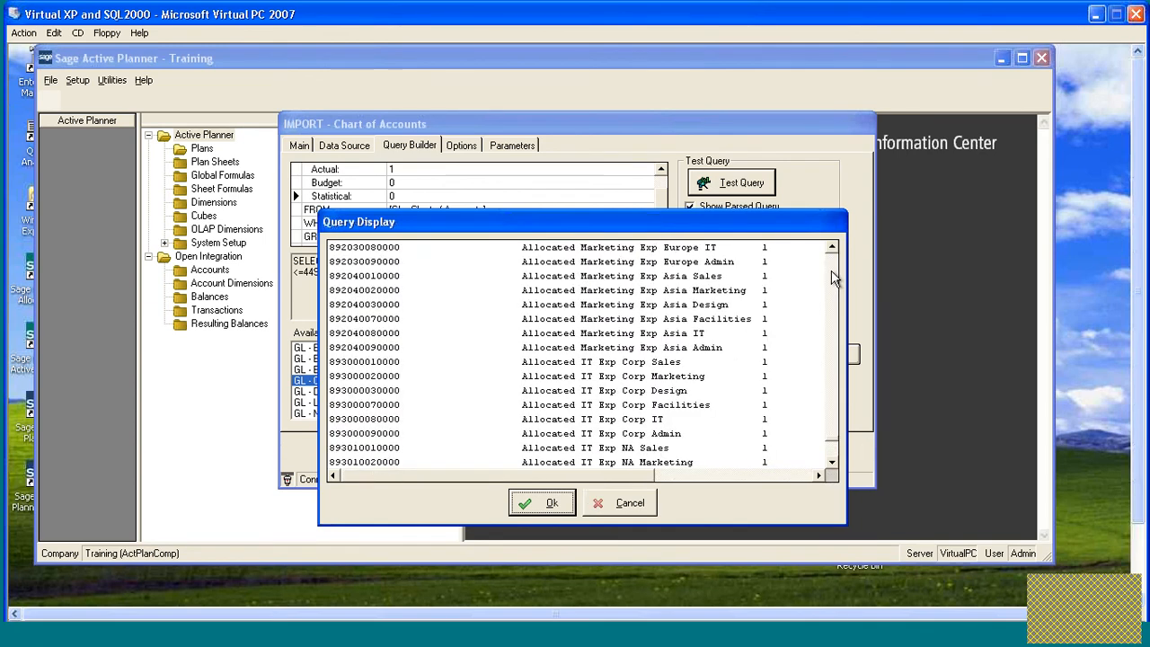
{"action": "left_click_drag", "start_coordinate": [832, 454], "coordinate": [832, 333]}
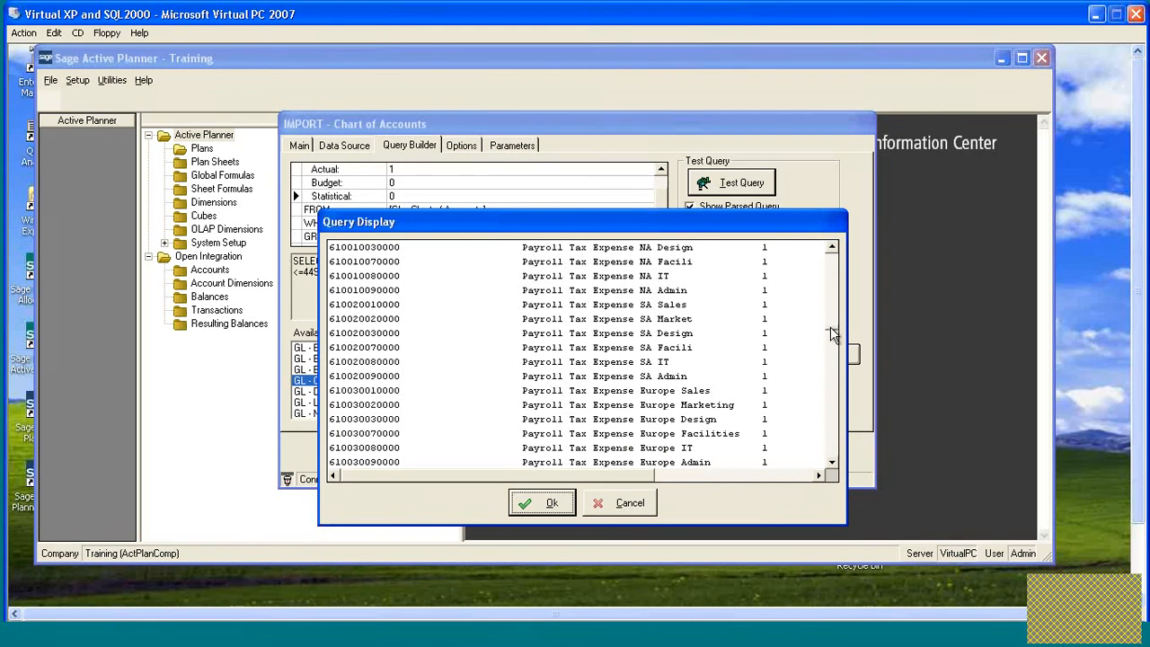
{"action": "left_click_drag", "start_coordinate": [832, 278], "coordinate": [832, 256]}
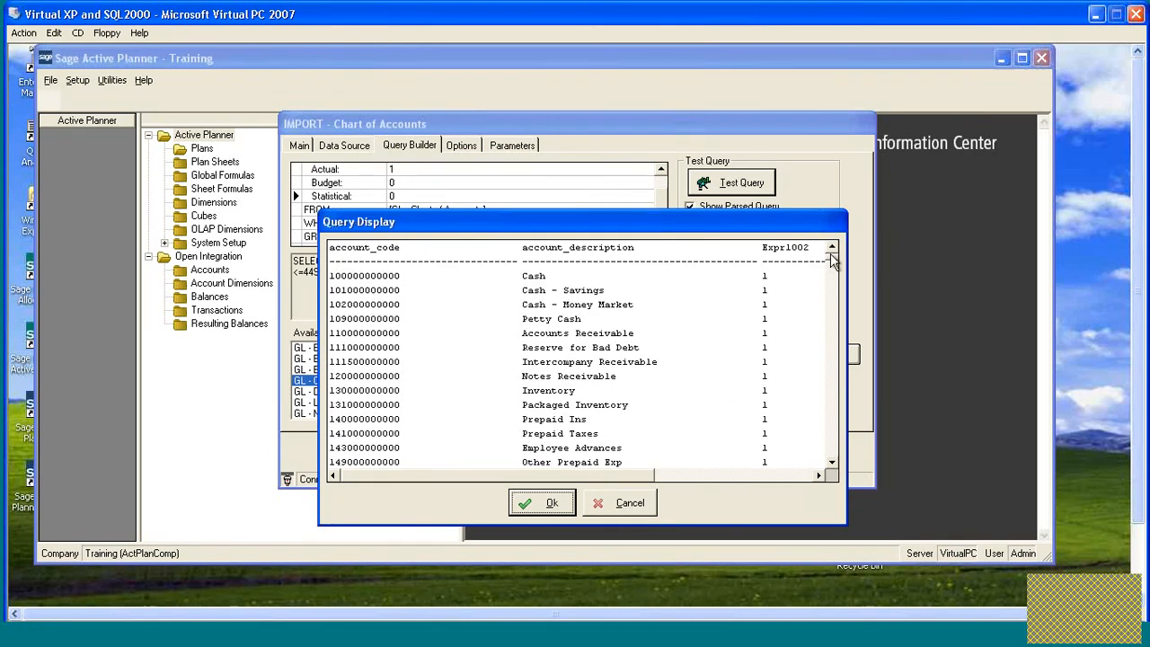
{"action": "left_click", "coordinate": [817, 474]}
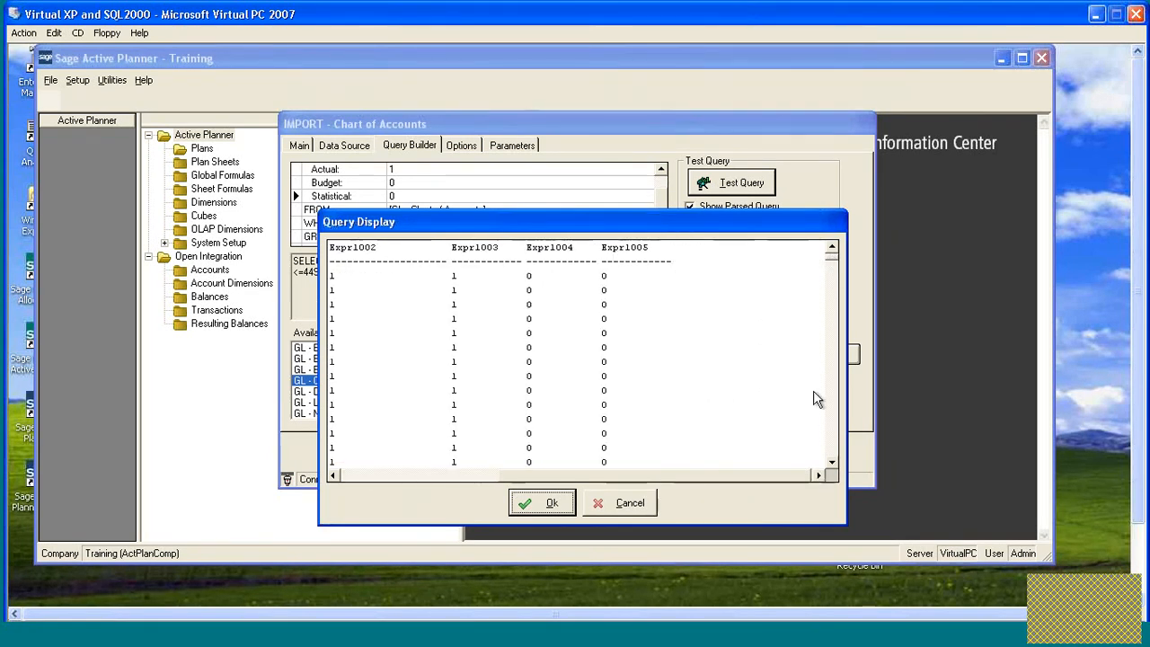
{"action": "left_click_drag", "start_coordinate": [832, 257], "coordinate": [832, 402]}
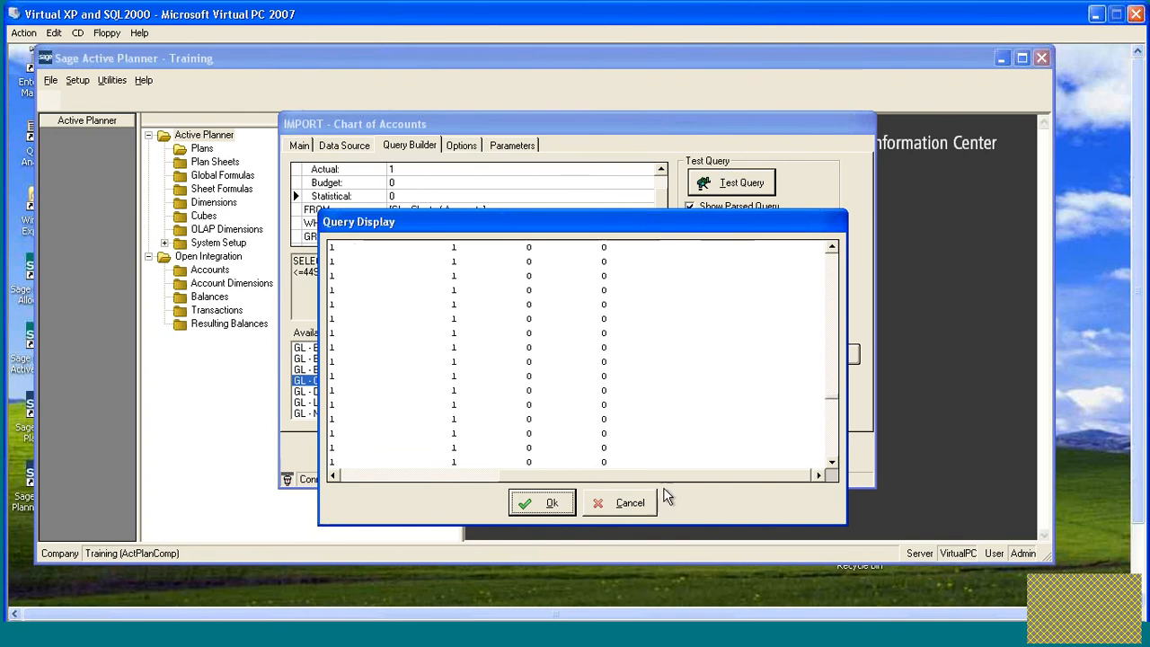
{"action": "left_click", "coordinate": [547, 503]}
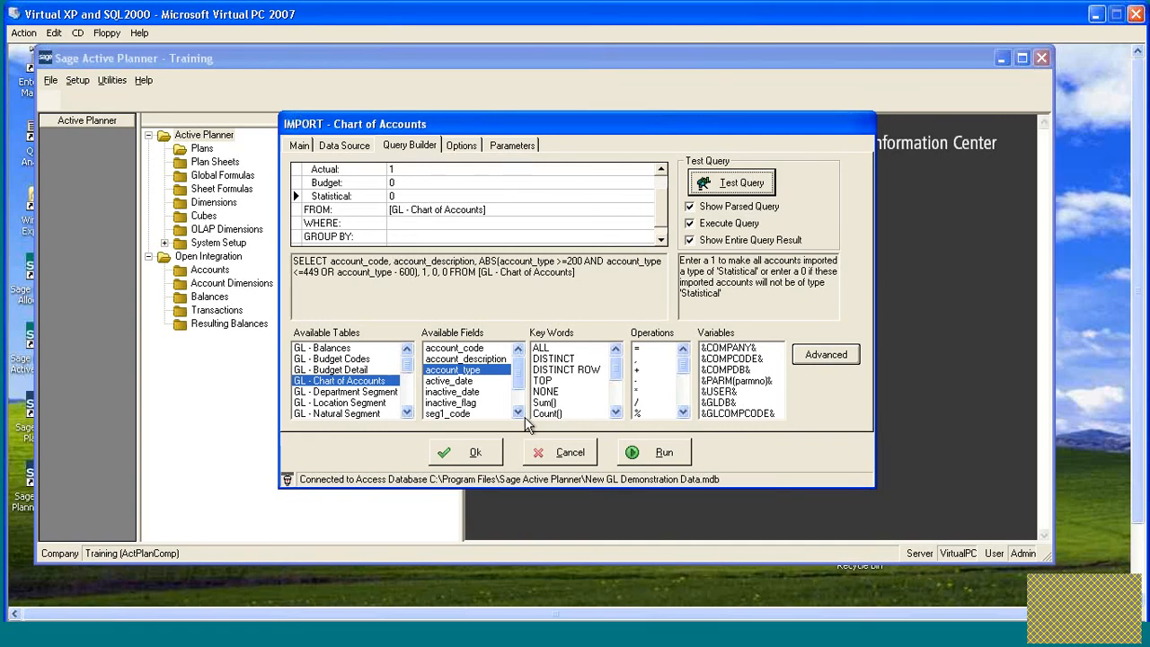
{"action": "left_click", "coordinate": [524, 376]}
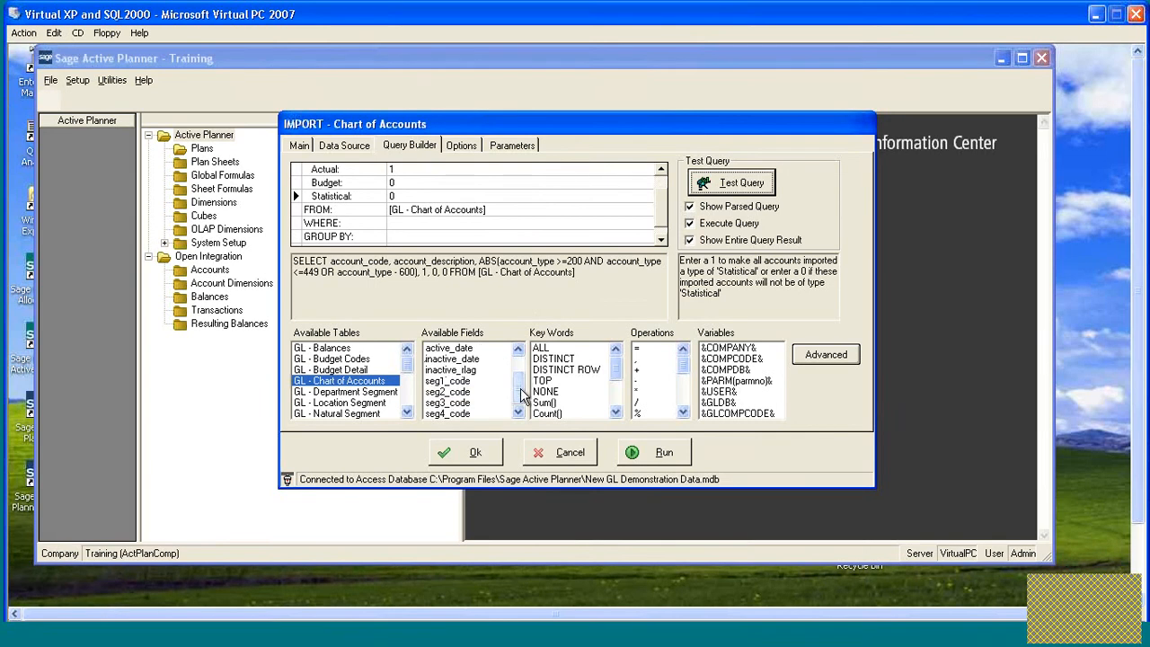
{"action": "left_click", "coordinate": [441, 381]}
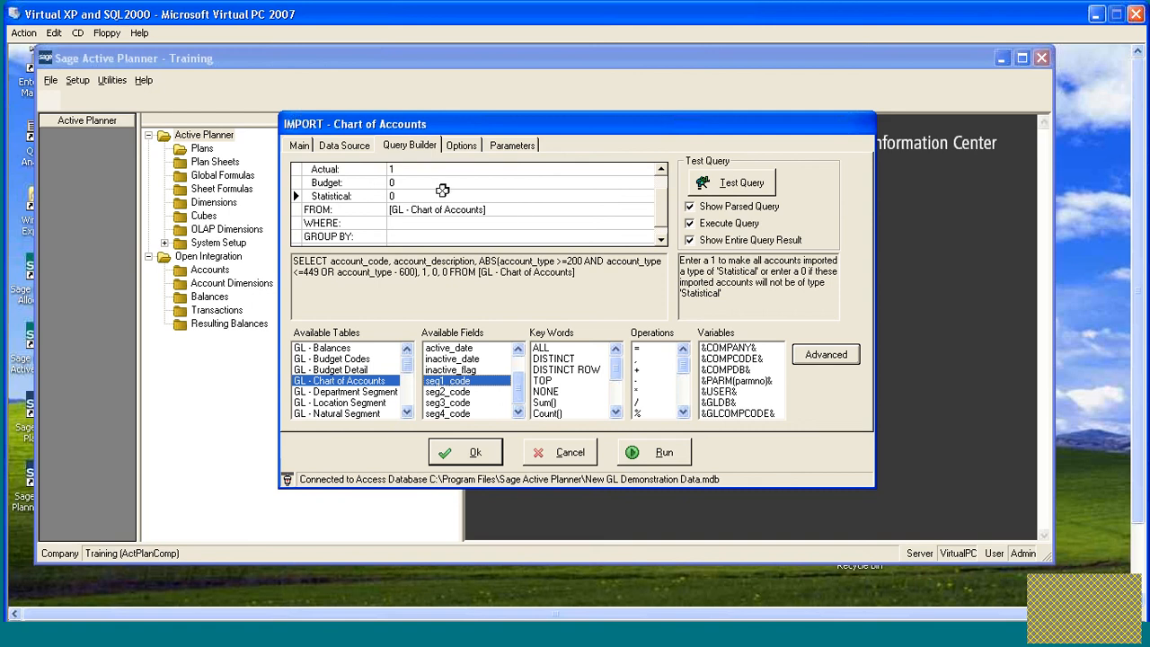
{"action": "left_click", "coordinate": [445, 170]}
{"action": "scroll", "coordinate": [660, 195], "scroll_direction": "up", "scroll_amount": 2}
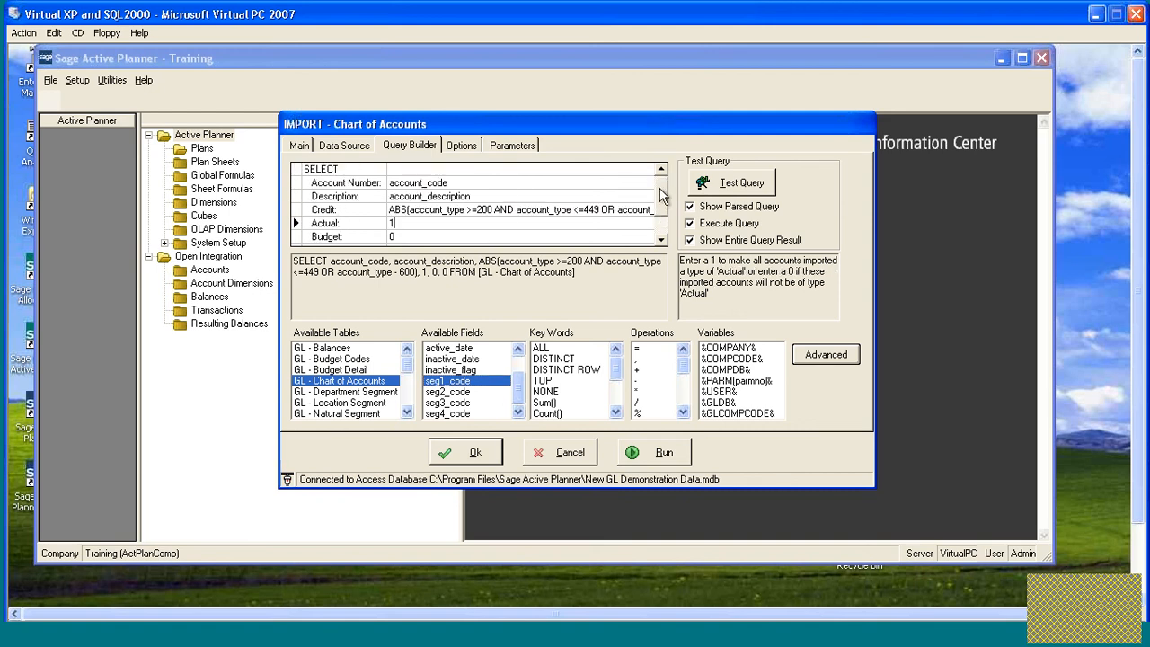
Set the import to overwrite duplicate accounts with imported data and remove accounts based on imported account type, and save the import.
{"action": "left_click", "coordinate": [461, 149]}
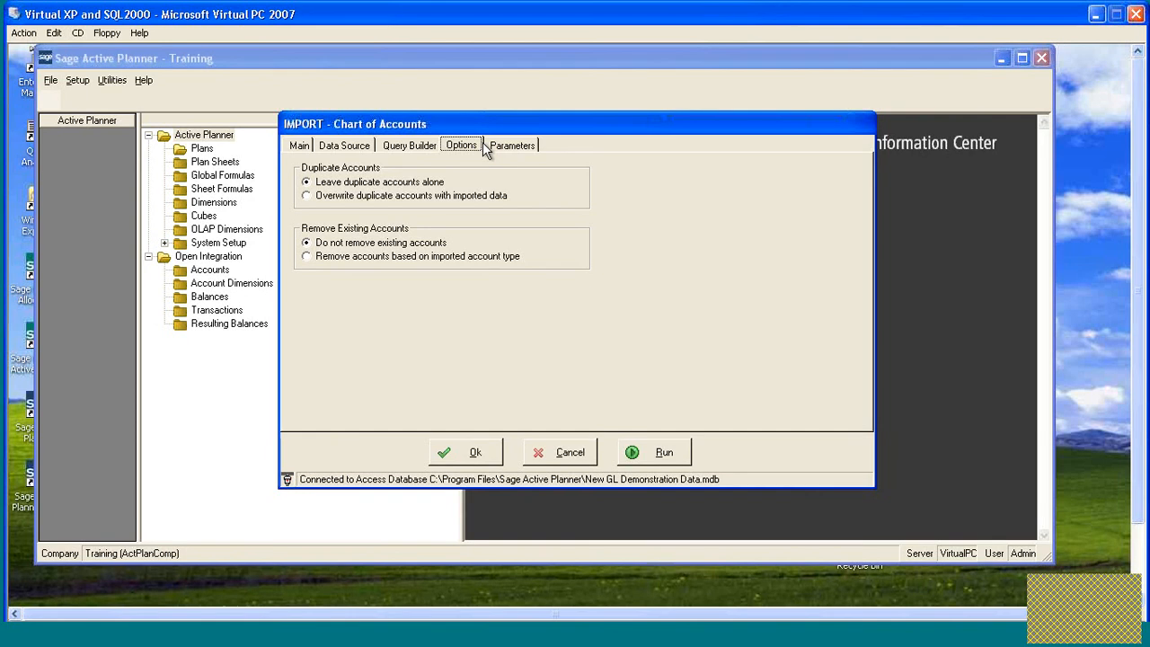
{"action": "left_click", "coordinate": [318, 193]}
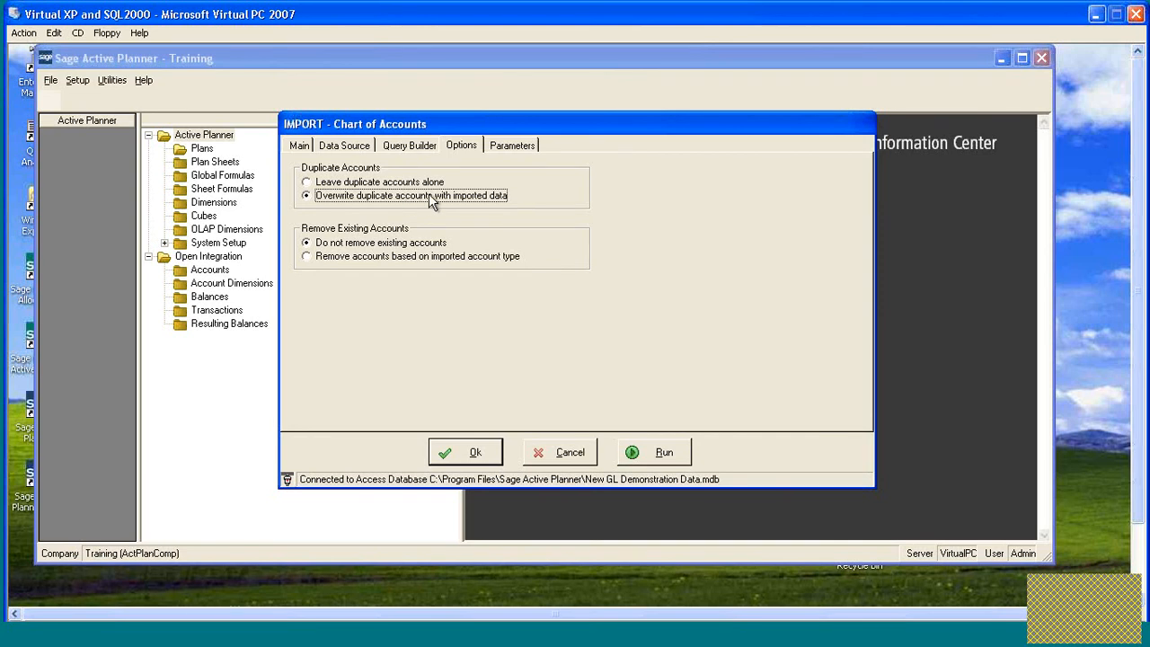
{"action": "left_click", "coordinate": [320, 260]}
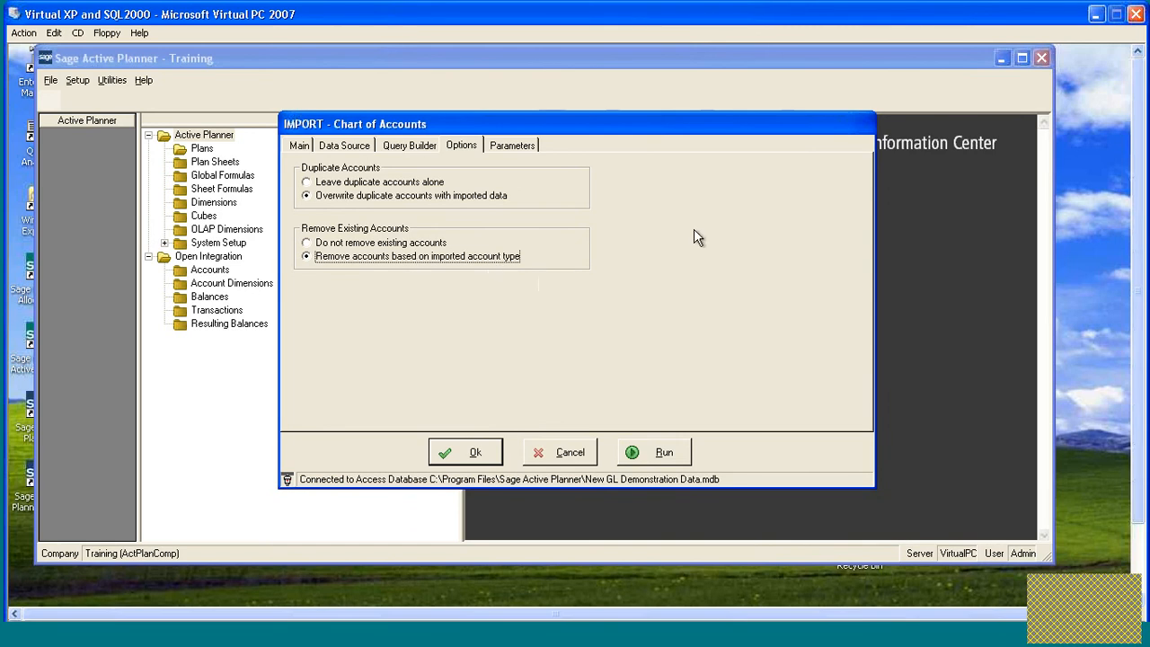
{"action": "left_click_drag", "start_coordinate": [704, 127], "coordinate": [710, 121]}
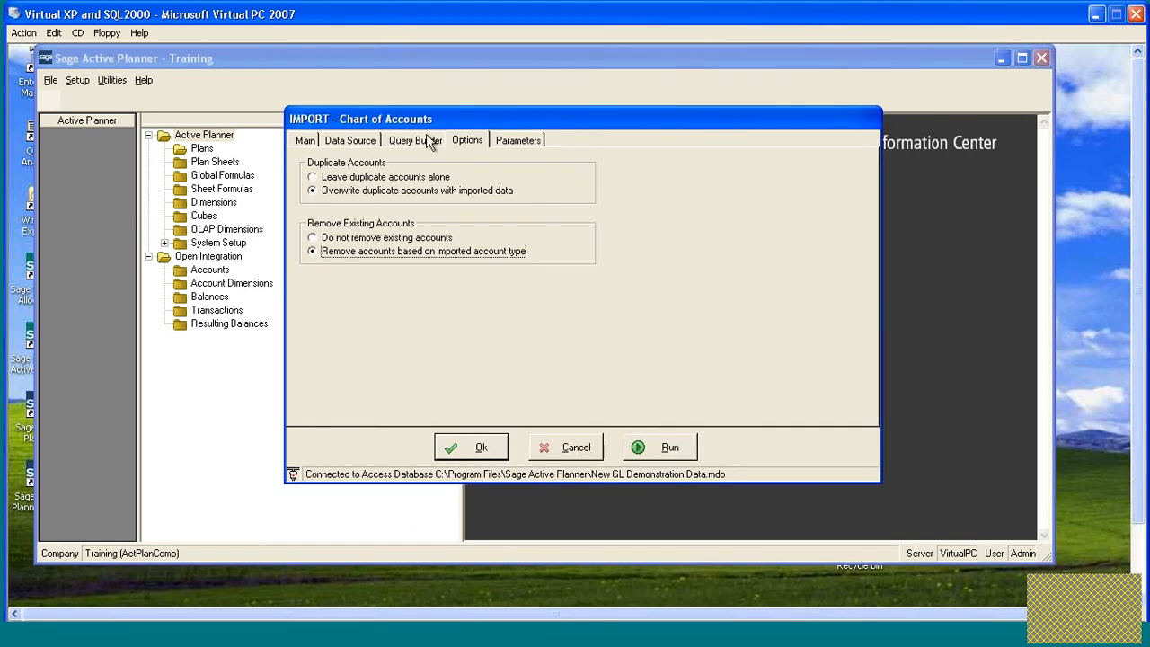
{"action": "left_click", "coordinate": [472, 447]}
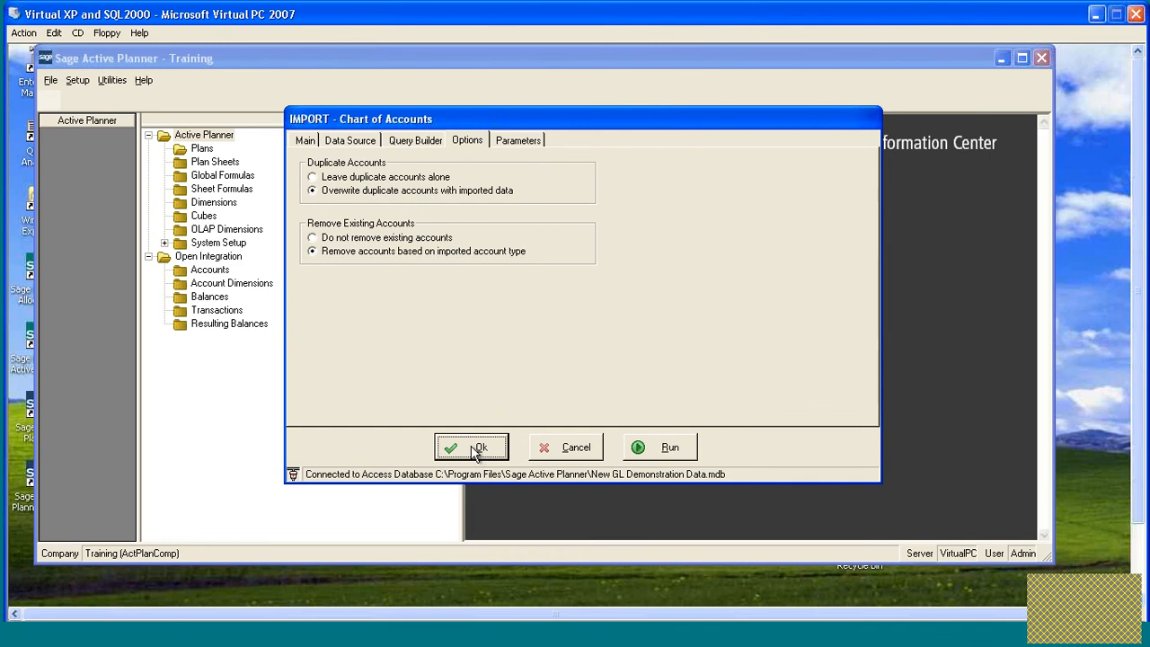
Create a new balance import without the setup wizard, using ActualBalances as both its sort key and description.
{"action": "left_click", "coordinate": [400, 209]}
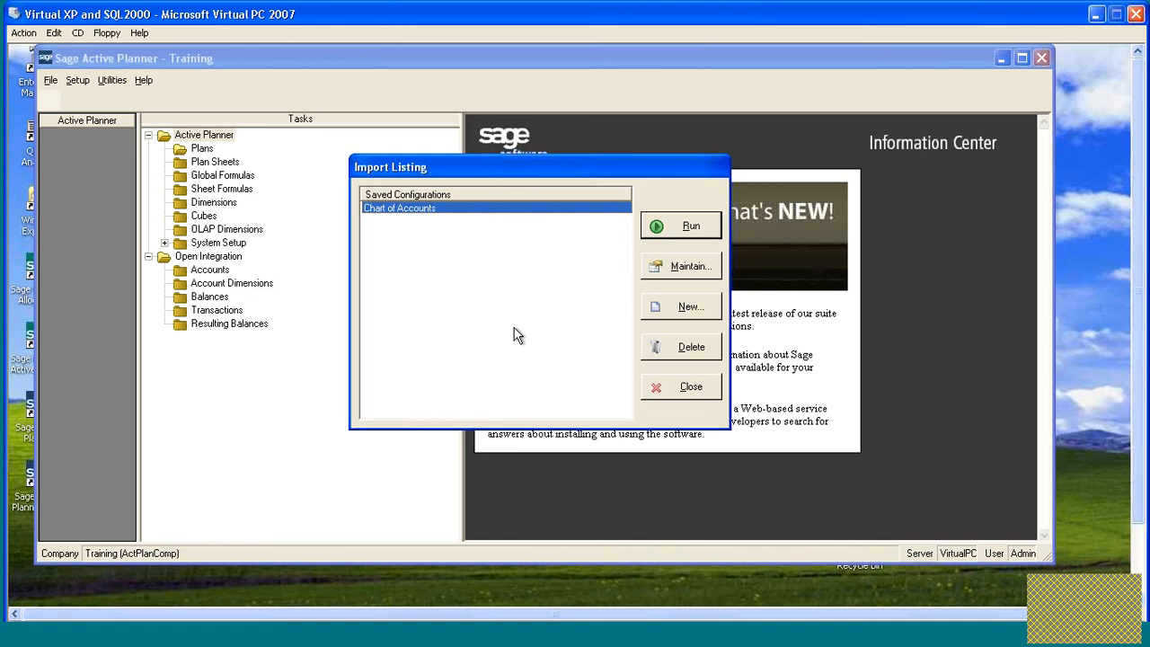
{"action": "left_click", "coordinate": [689, 308]}
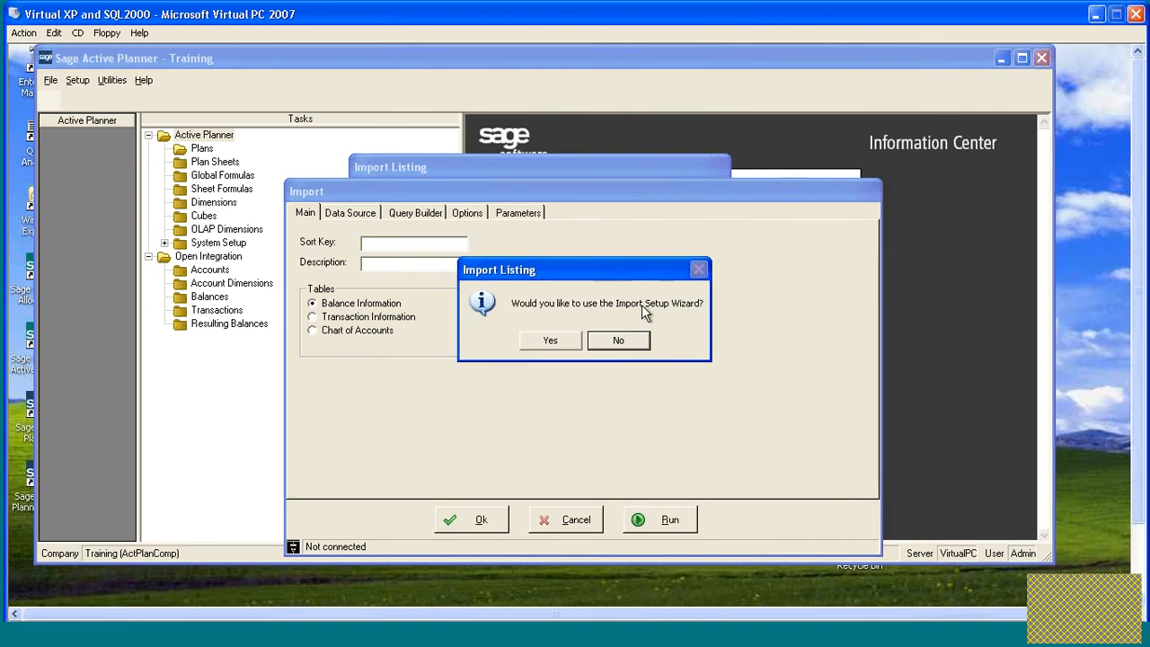
{"action": "left_click", "coordinate": [624, 343]}
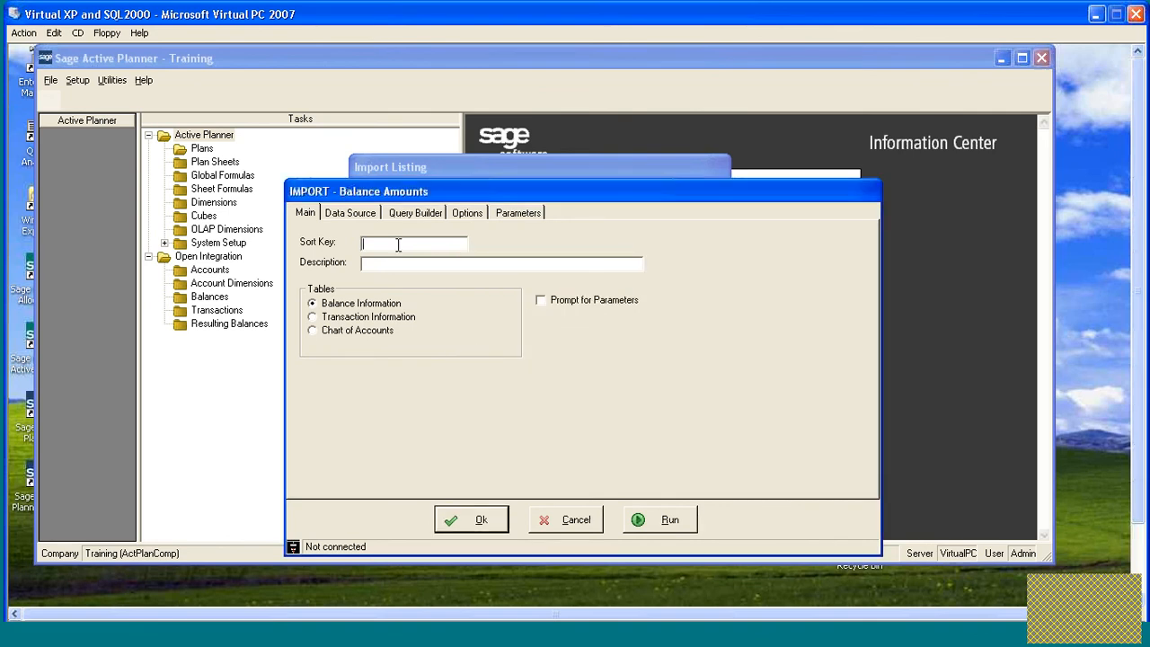
{"action": "type", "text": "ActualBalances"}
{"action": "left_click_drag", "start_coordinate": [429, 250], "coordinate": [341, 257]}
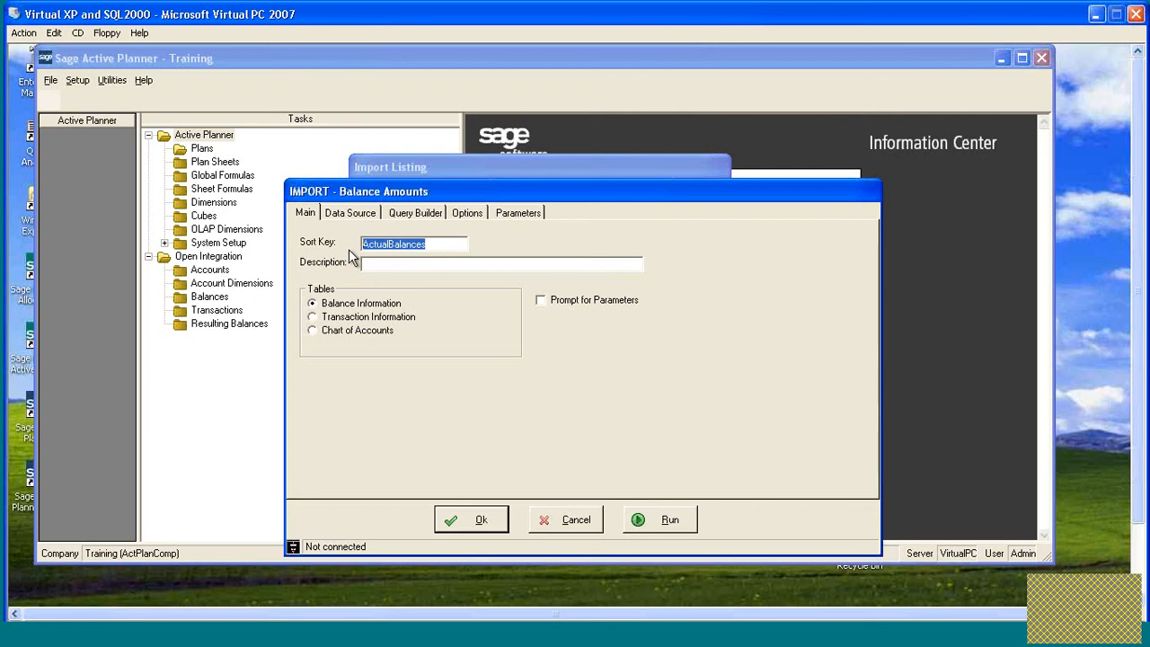
{"action": "key", "text": "ctrl+c"}
{"action": "left_click", "coordinate": [382, 262]}
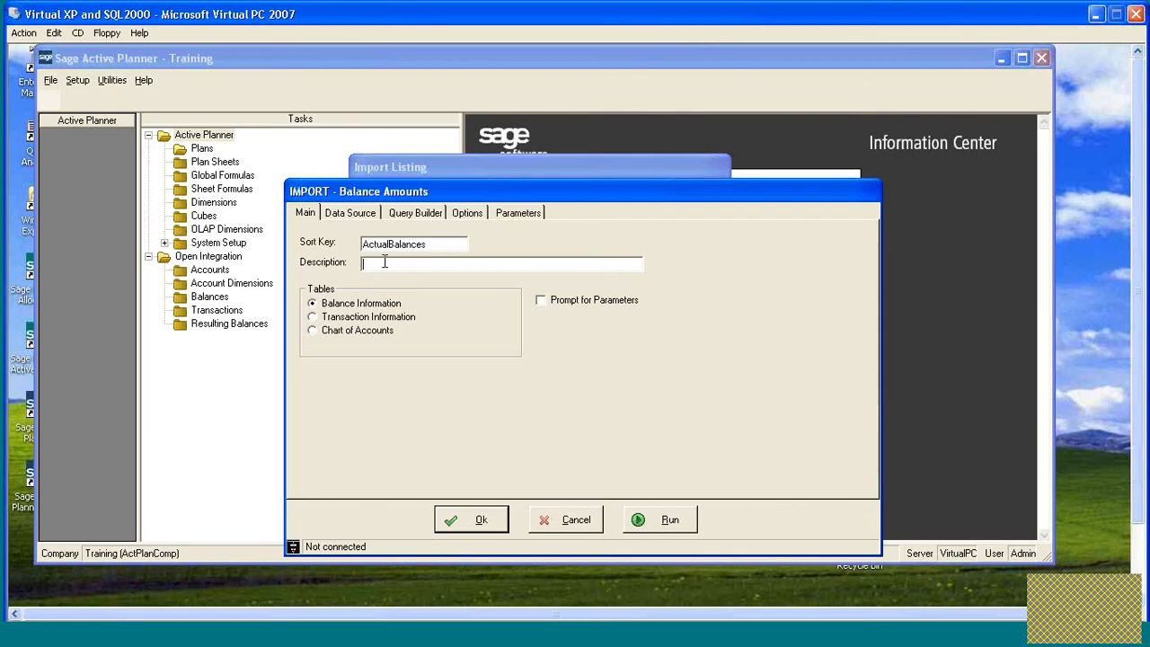
{"action": "key", "text": "ctrl+v"}
{"action": "left_click", "coordinate": [388, 265]}
Set the import's data source to the Access (pre 2007) database New GL Demonstration Data.mdb and test the connection.
{"action": "left_click", "coordinate": [349, 212]}
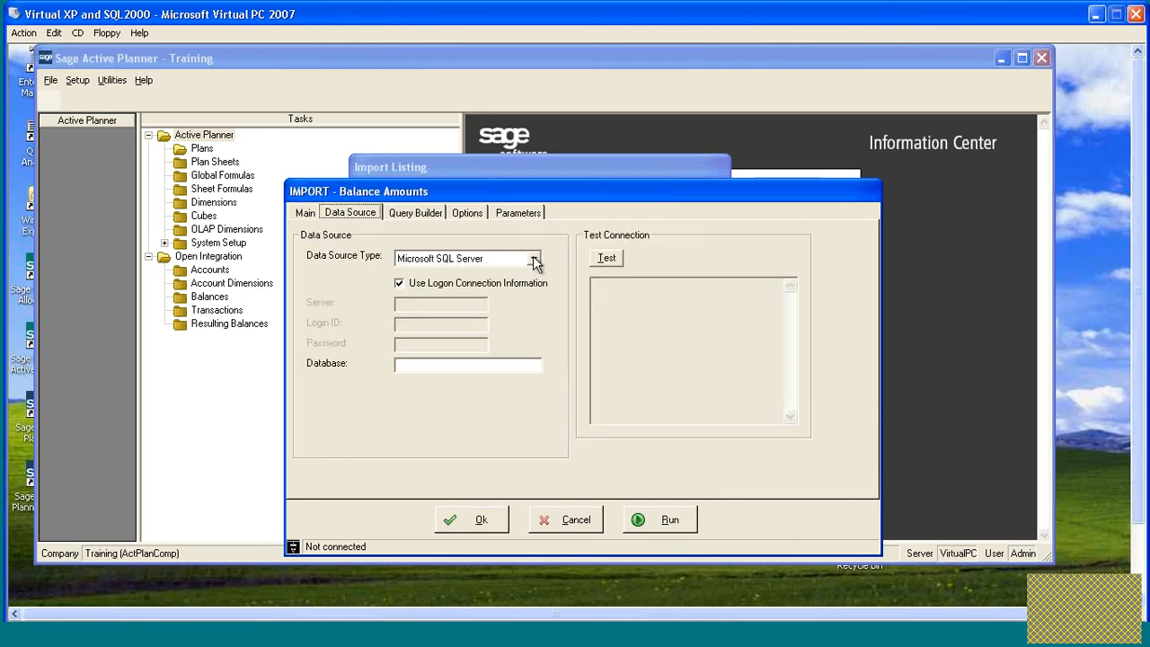
{"action": "left_click", "coordinate": [534, 259]}
{"action": "left_click", "coordinate": [446, 307]}
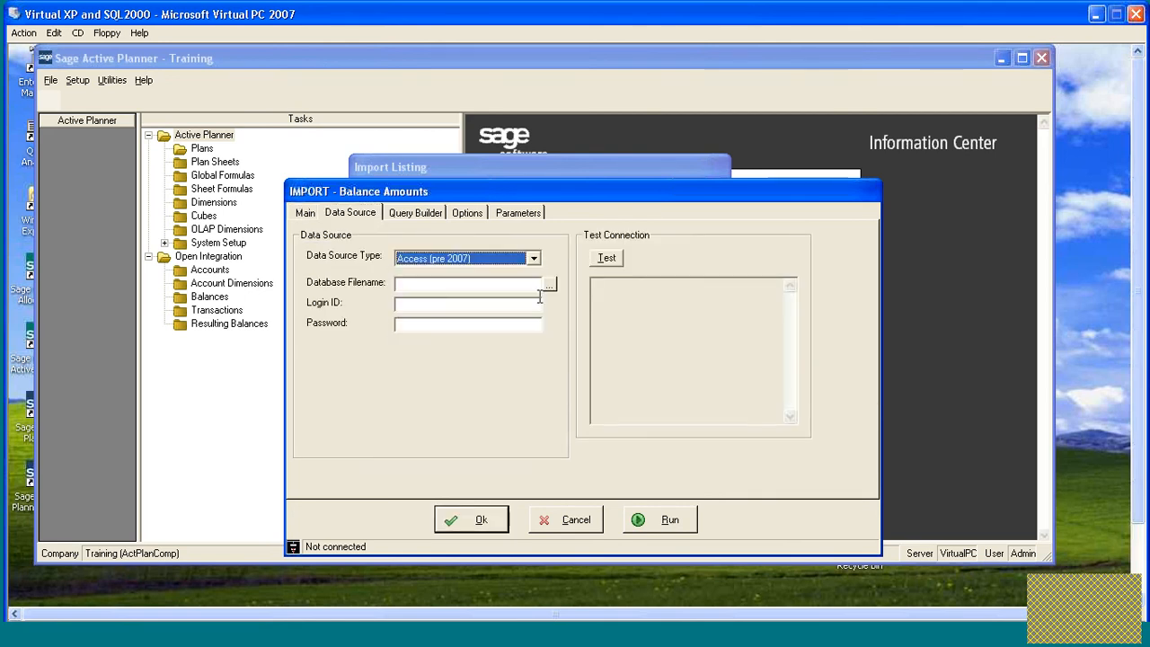
{"action": "left_click", "coordinate": [548, 287]}
{"action": "double_click", "coordinate": [423, 377]}
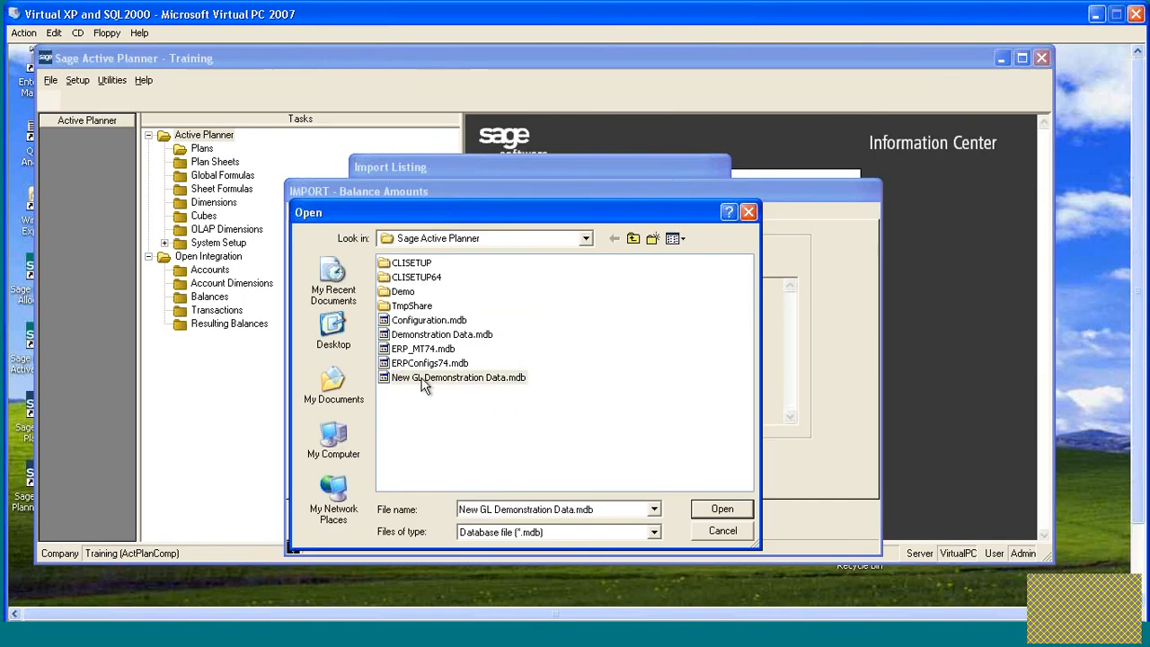
{"action": "left_click", "coordinate": [602, 260]}
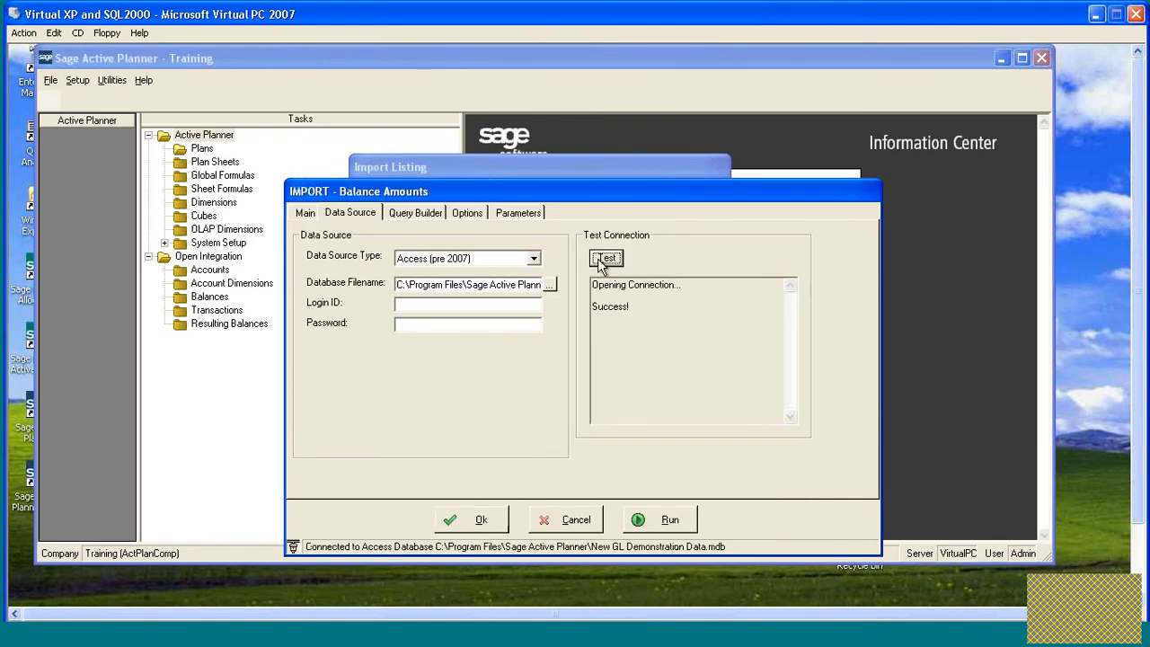
In the import's query, map Account Number to the account_code field of the GL - Balances table.
{"action": "left_click", "coordinate": [420, 216]}
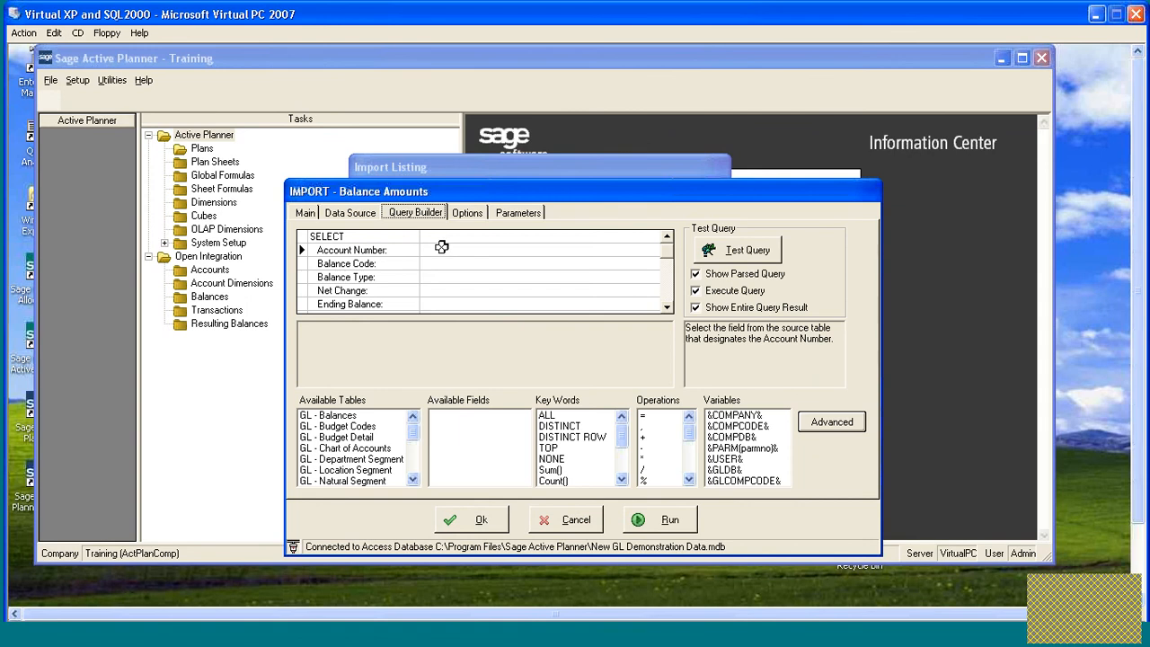
{"action": "left_click", "coordinate": [435, 250]}
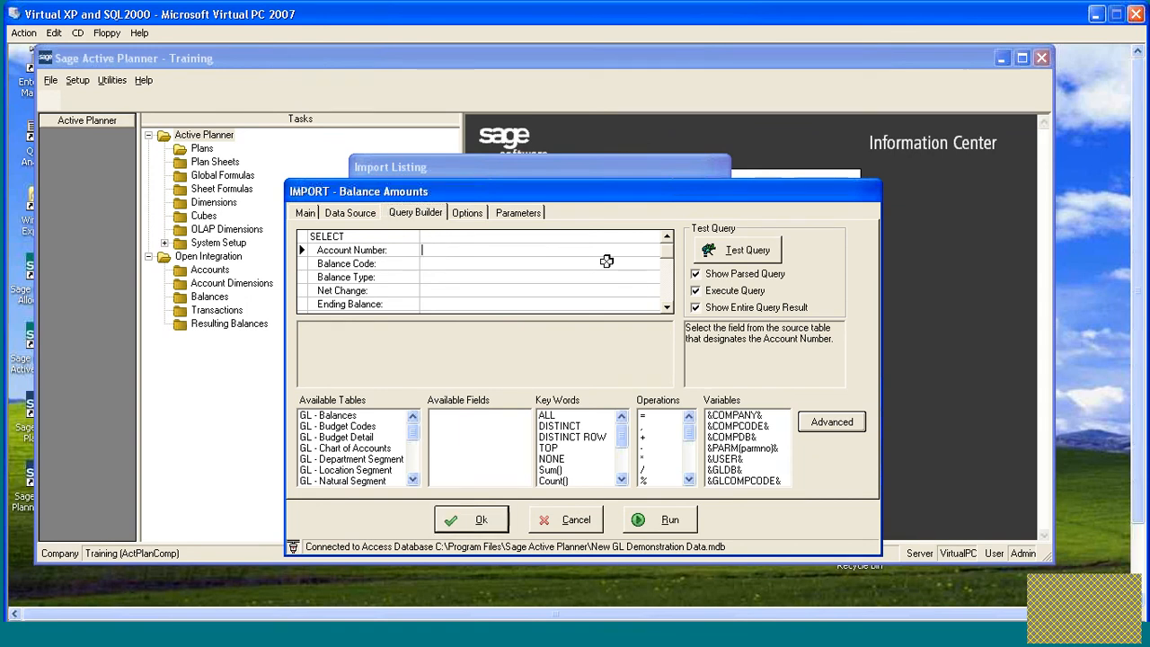
{"action": "left_click", "coordinate": [667, 306]}
{"action": "left_click", "coordinate": [667, 307]}
{"action": "left_click", "coordinate": [667, 306]}
{"action": "left_click", "coordinate": [667, 307]}
{"action": "left_click", "coordinate": [666, 306]}
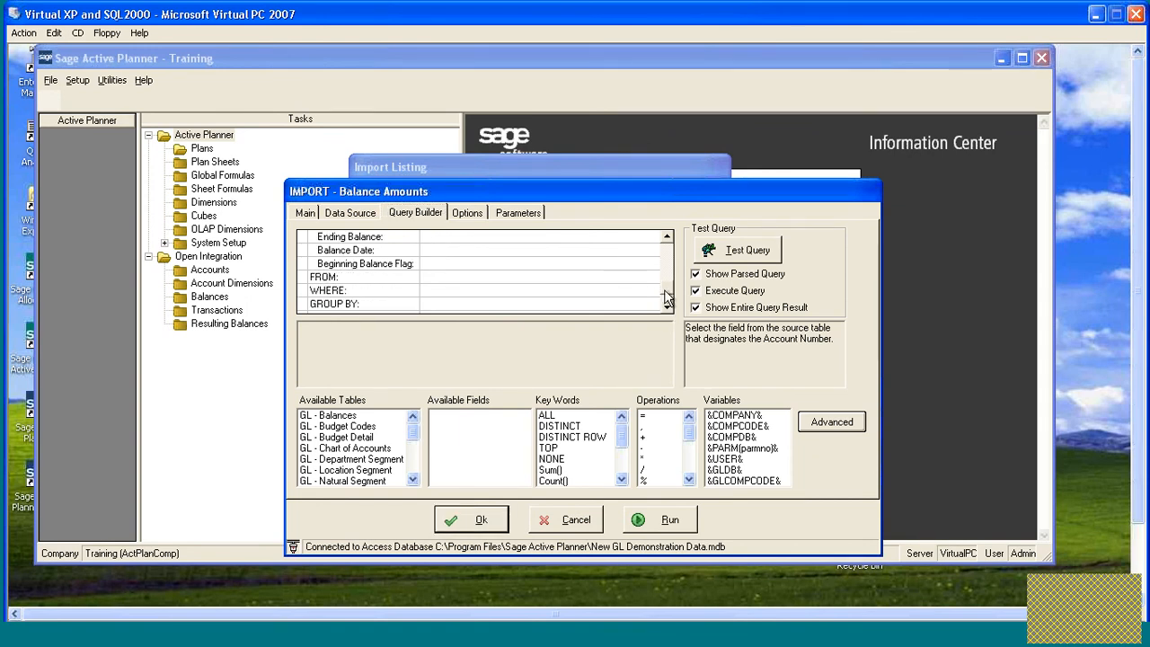
{"action": "scroll", "coordinate": [664, 289], "scroll_direction": "up", "scroll_amount": 2}
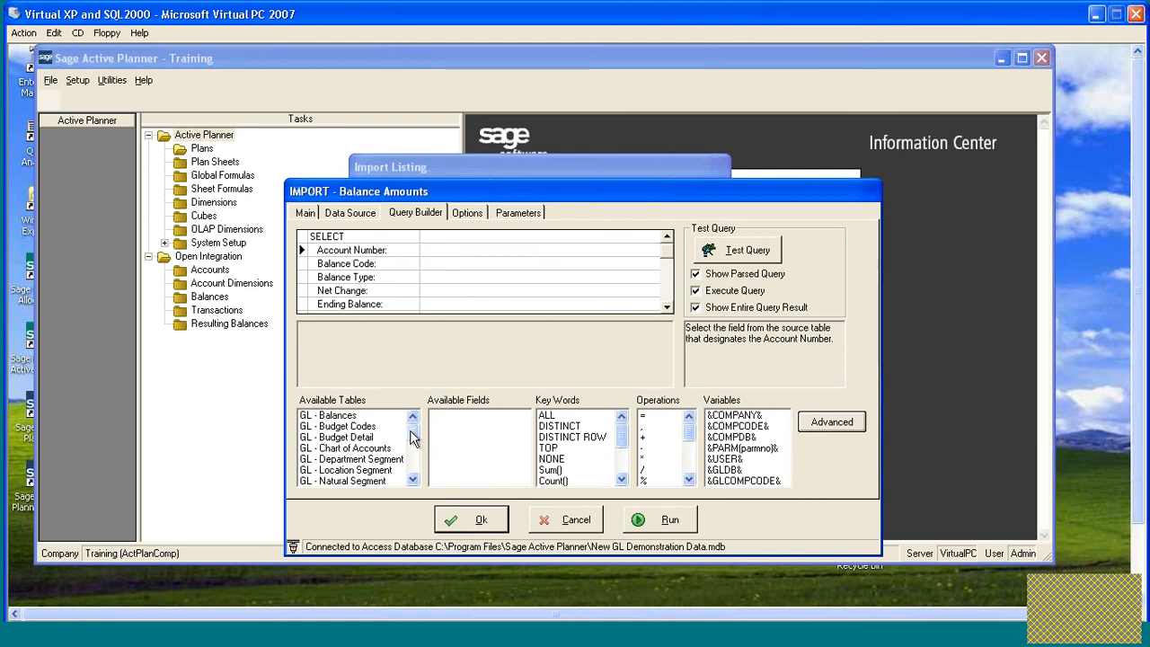
{"action": "left_click", "coordinate": [333, 416]}
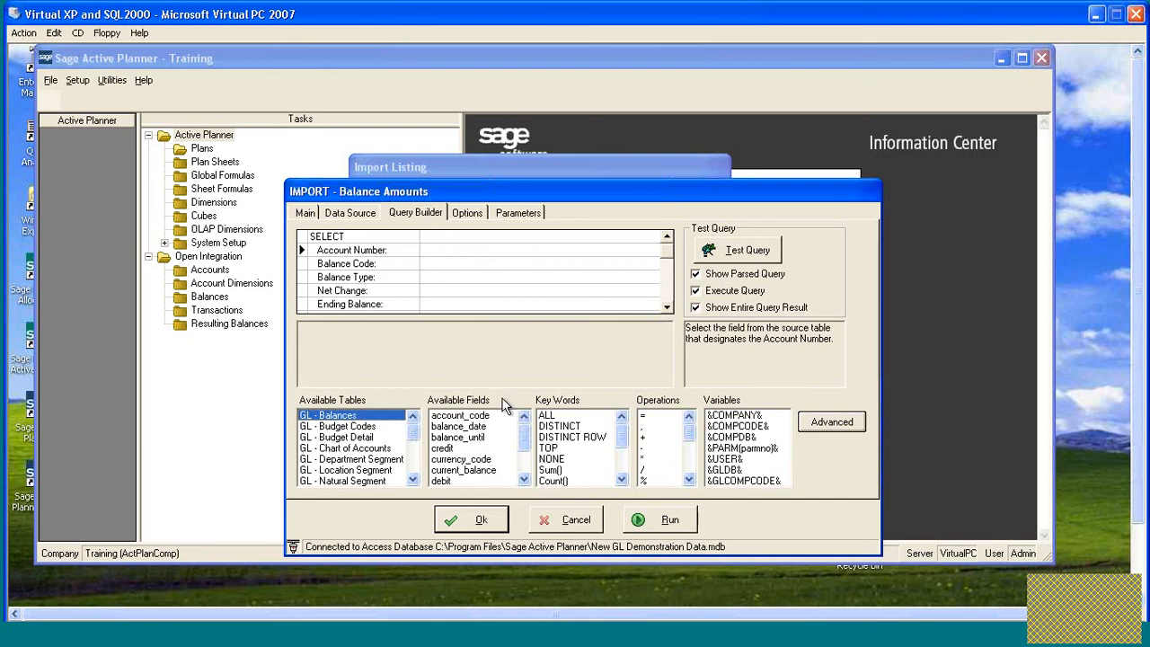
{"action": "left_click", "coordinate": [447, 252]}
{"action": "double_click", "coordinate": [461, 415]}
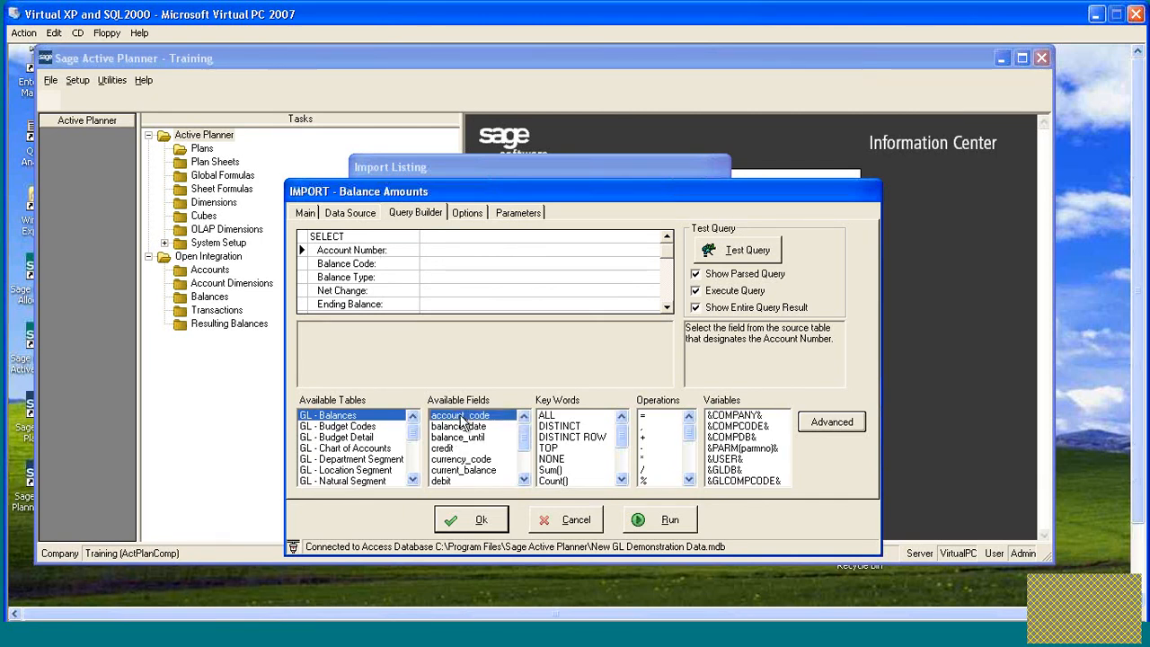
Set the query's Balance Code to an empty quoted string ('') and its Balance Type to 1.
{"action": "left_click", "coordinate": [455, 264]}
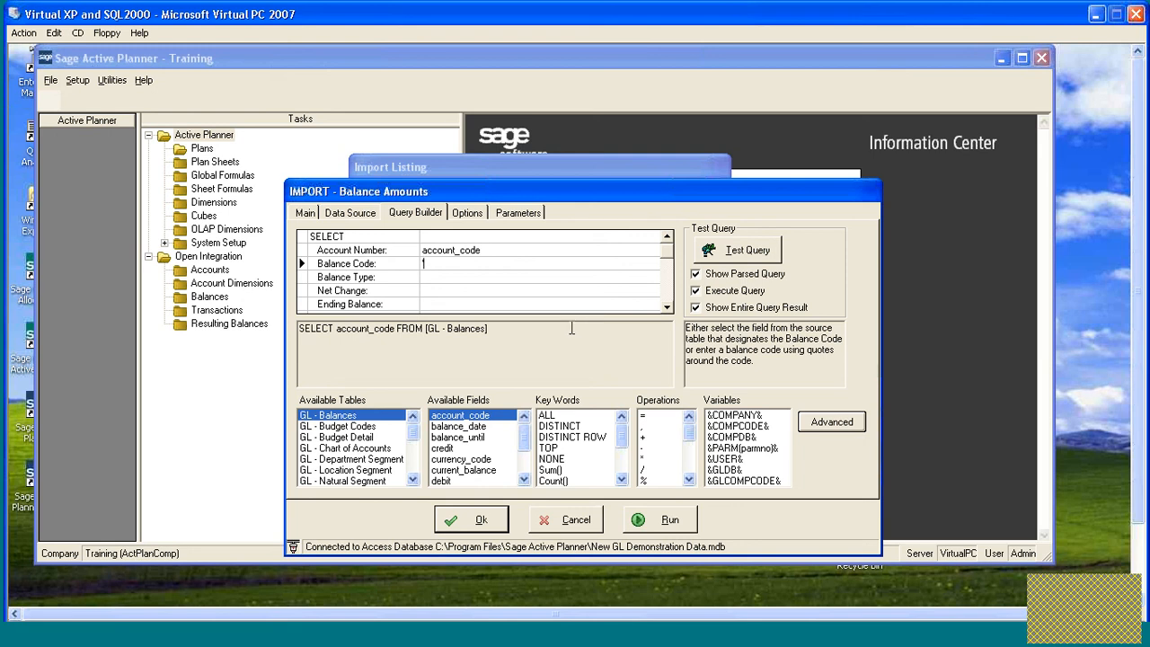
{"action": "type", "text": "''"}
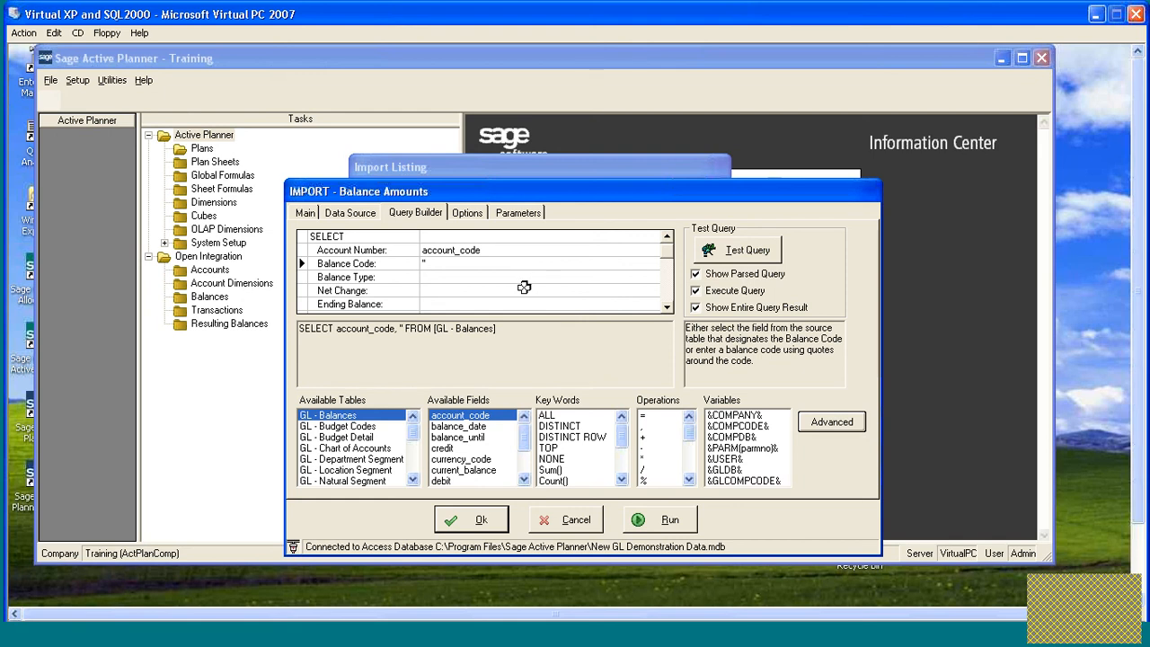
{"action": "left_click", "coordinate": [458, 276]}
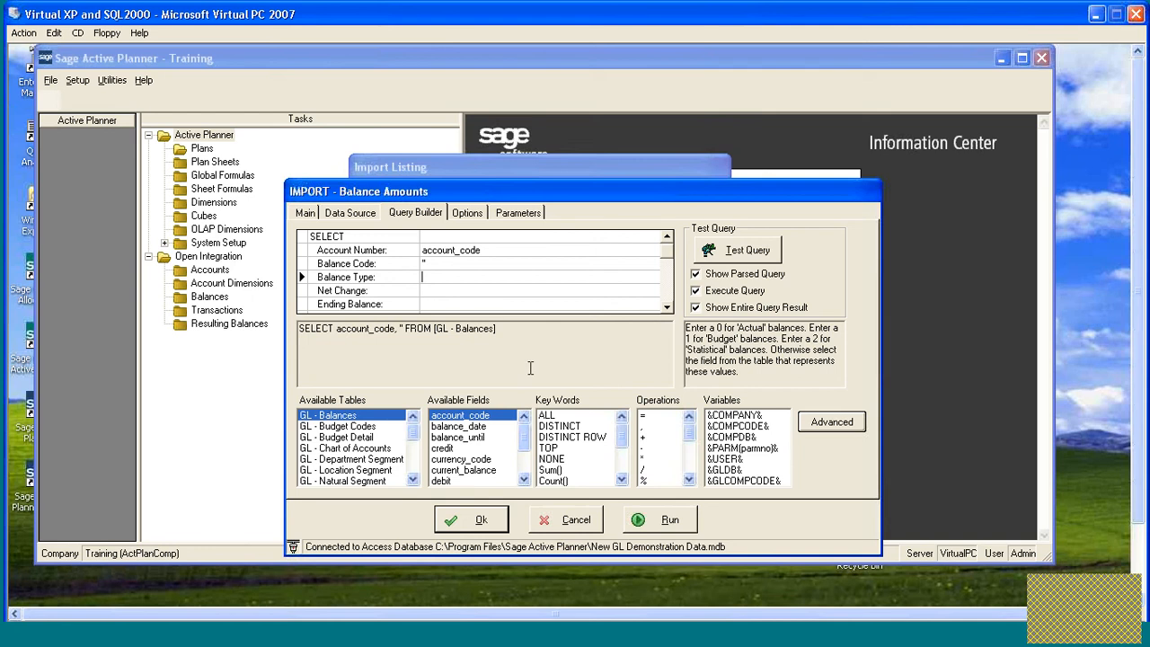
{"action": "type", "text": "1"}
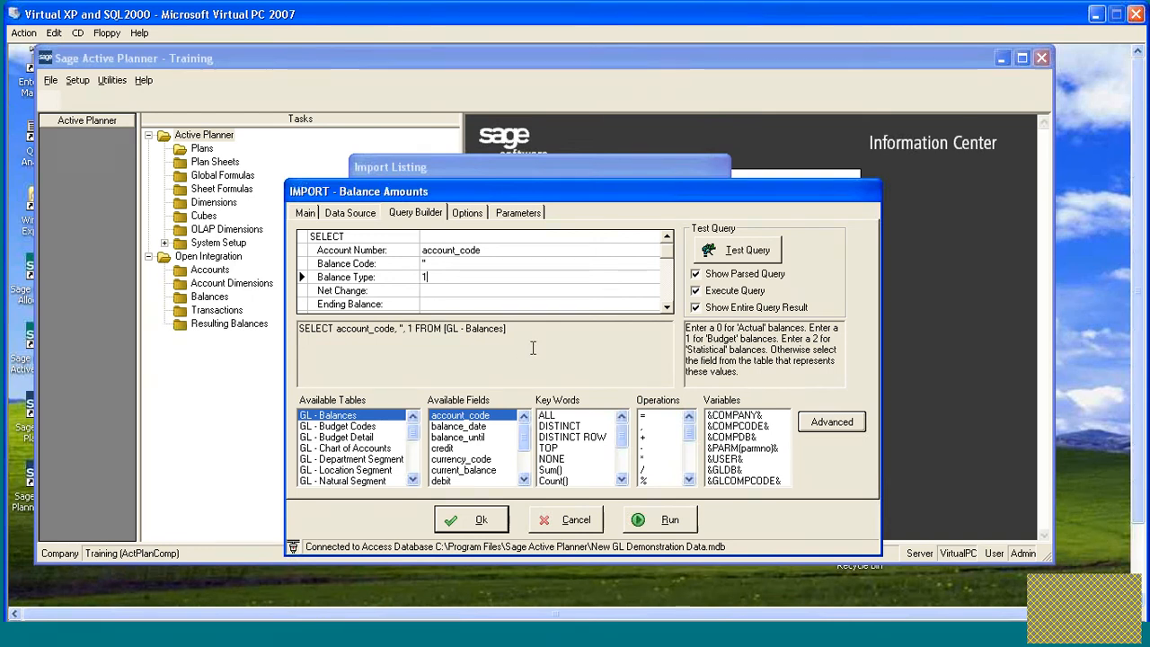
Set the query's Net Change to sum(home_net_change), using the field from the GL - Balances table.
{"action": "left_click", "coordinate": [454, 290]}
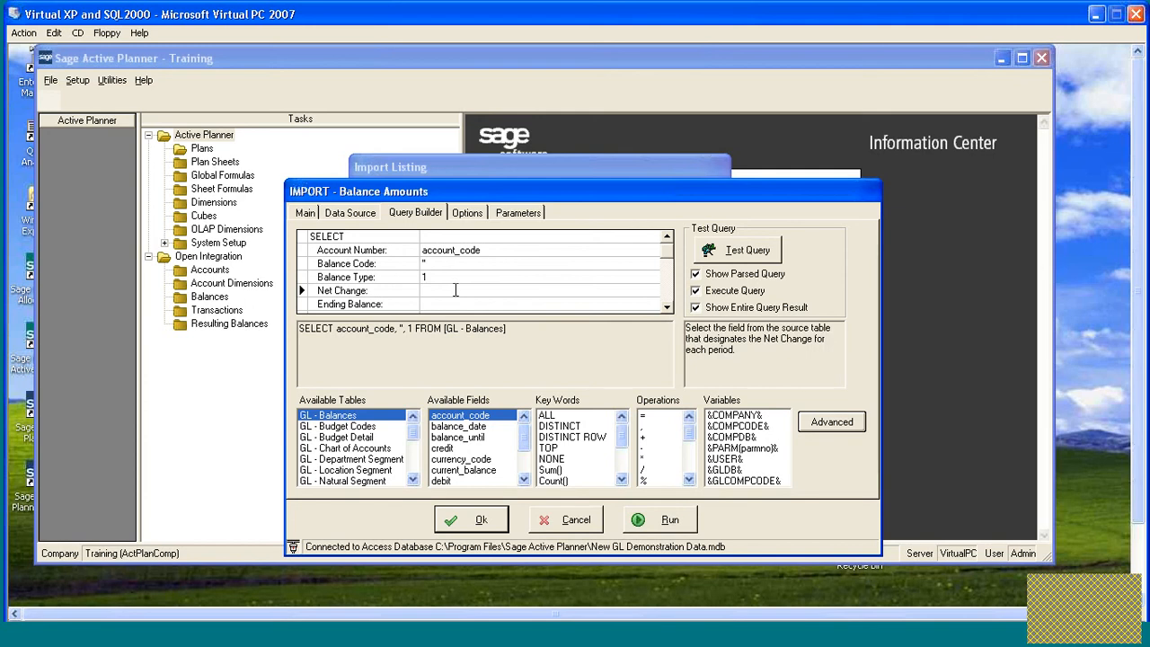
{"action": "left_click", "coordinate": [667, 308]}
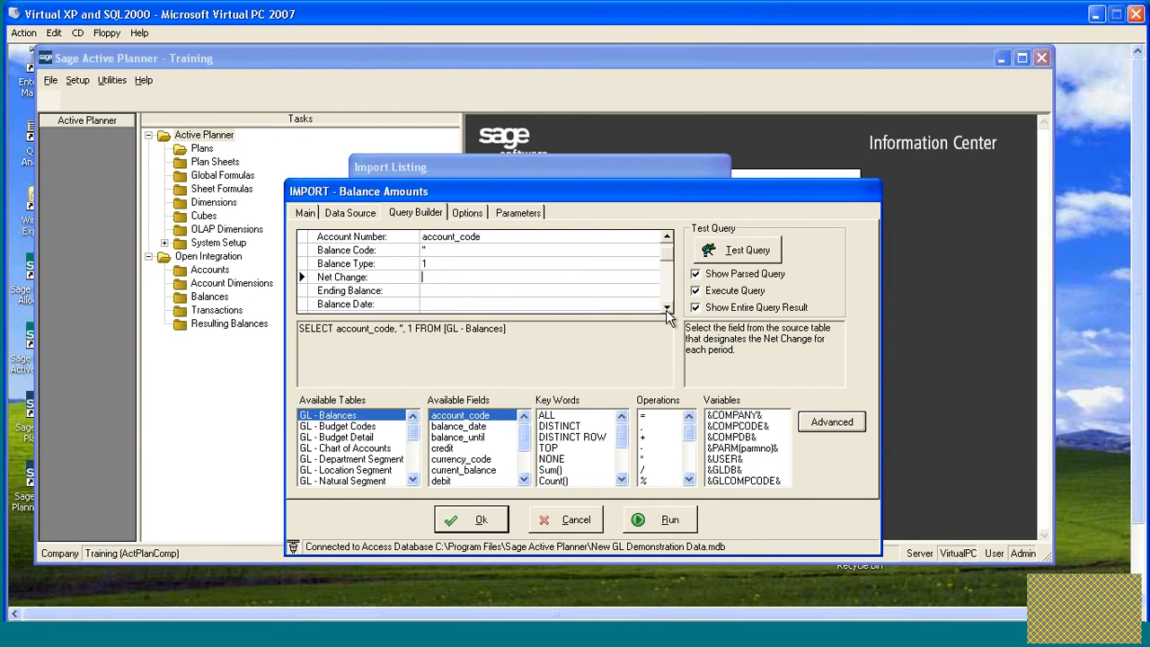
{"action": "left_click_drag", "start_coordinate": [638, 191], "coordinate": [635, 163]}
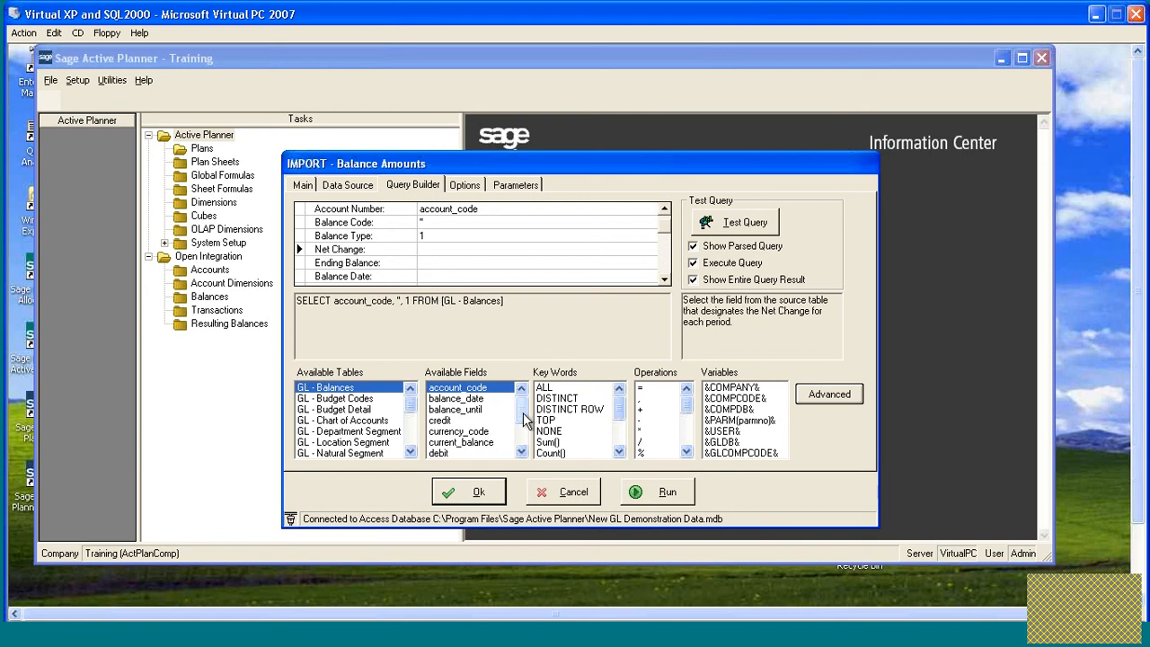
{"action": "left_click", "coordinate": [521, 452]}
{"action": "left_click", "coordinate": [521, 452]}
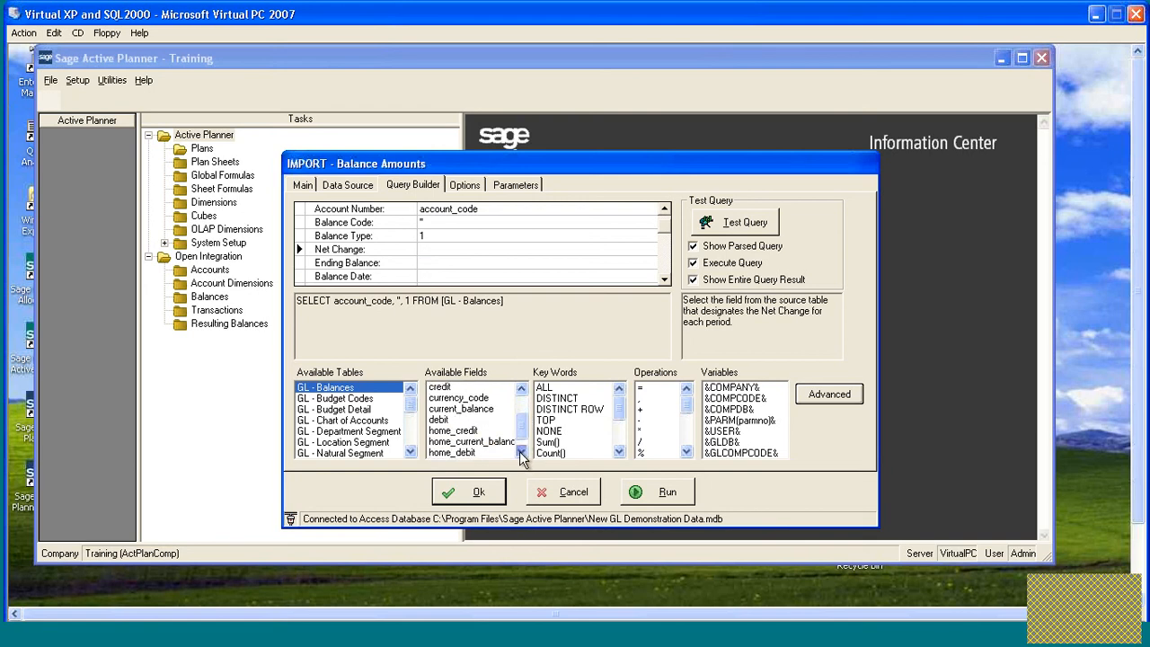
{"action": "left_click", "coordinate": [521, 452]}
{"action": "left_click", "coordinate": [521, 452]}
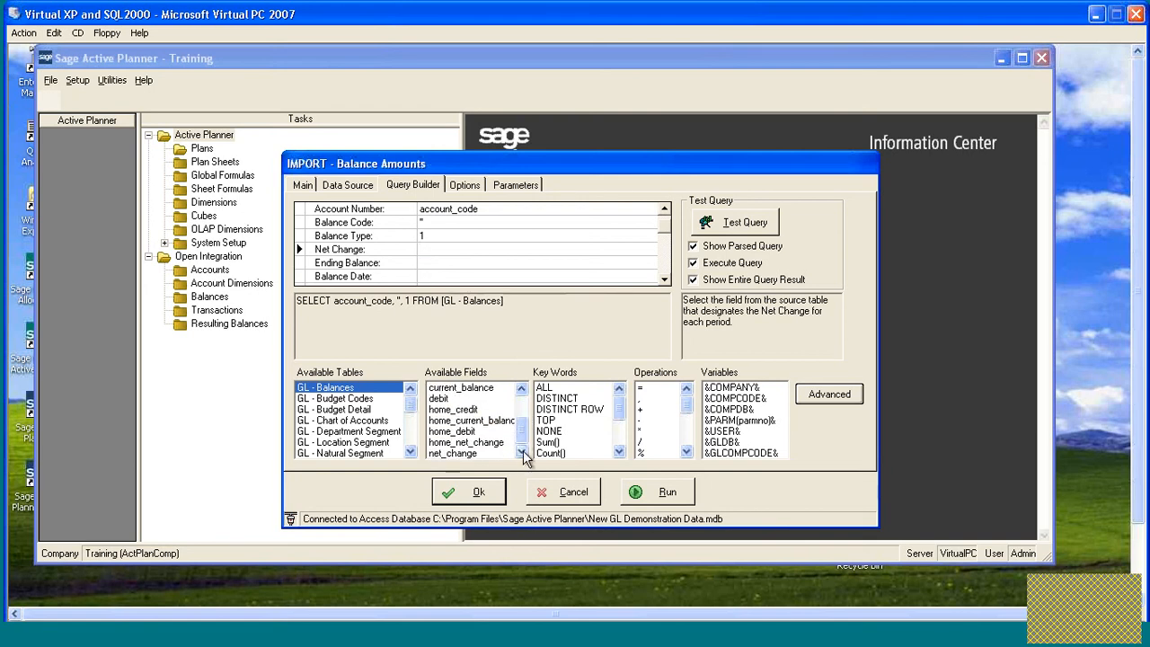
{"action": "double_click", "coordinate": [452, 443]}
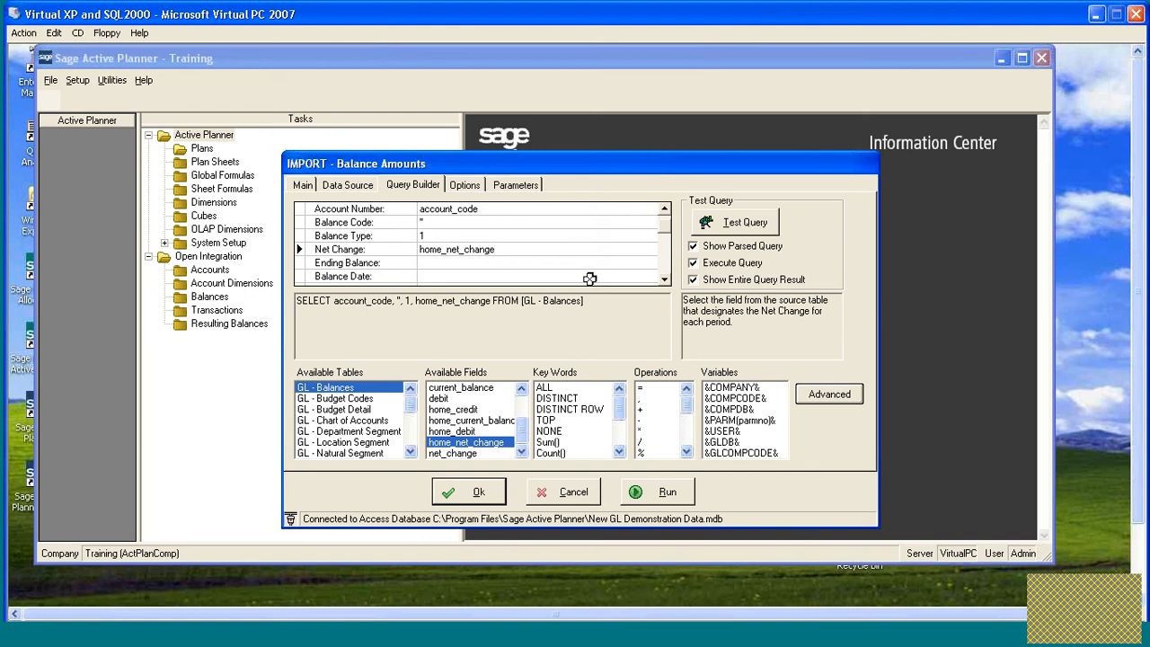
{"action": "type", "text": ")"}
{"action": "type", "text": "sum("}
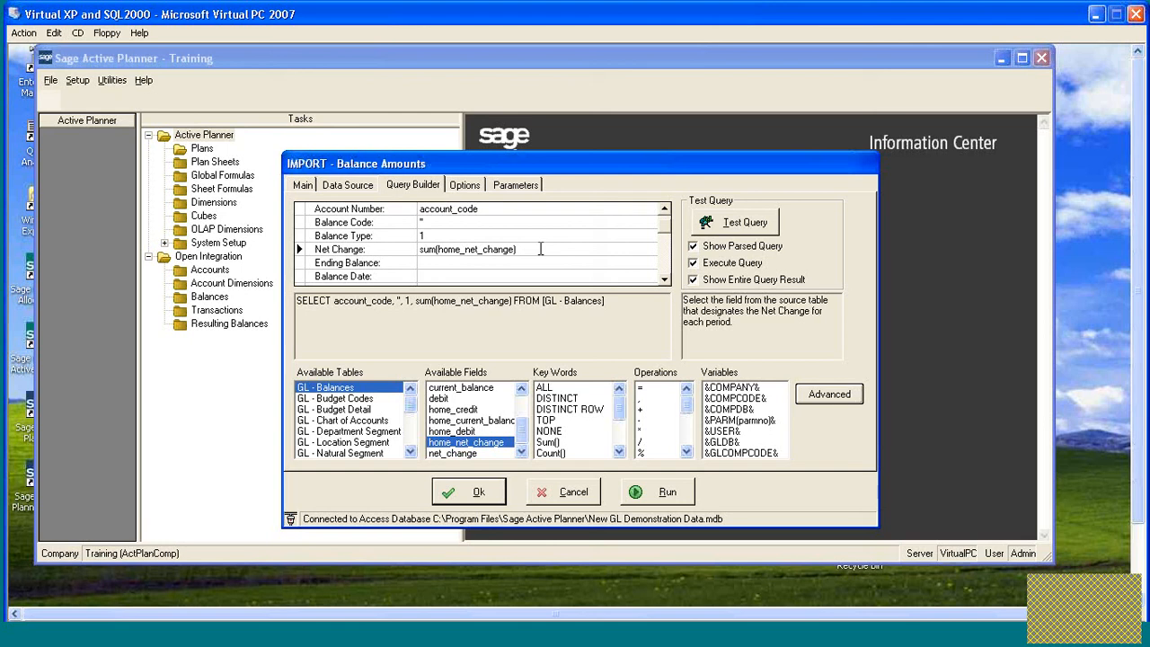
Set the query's Ending Balance to sum(home_current_balance).
{"action": "left_click", "coordinate": [429, 264]}
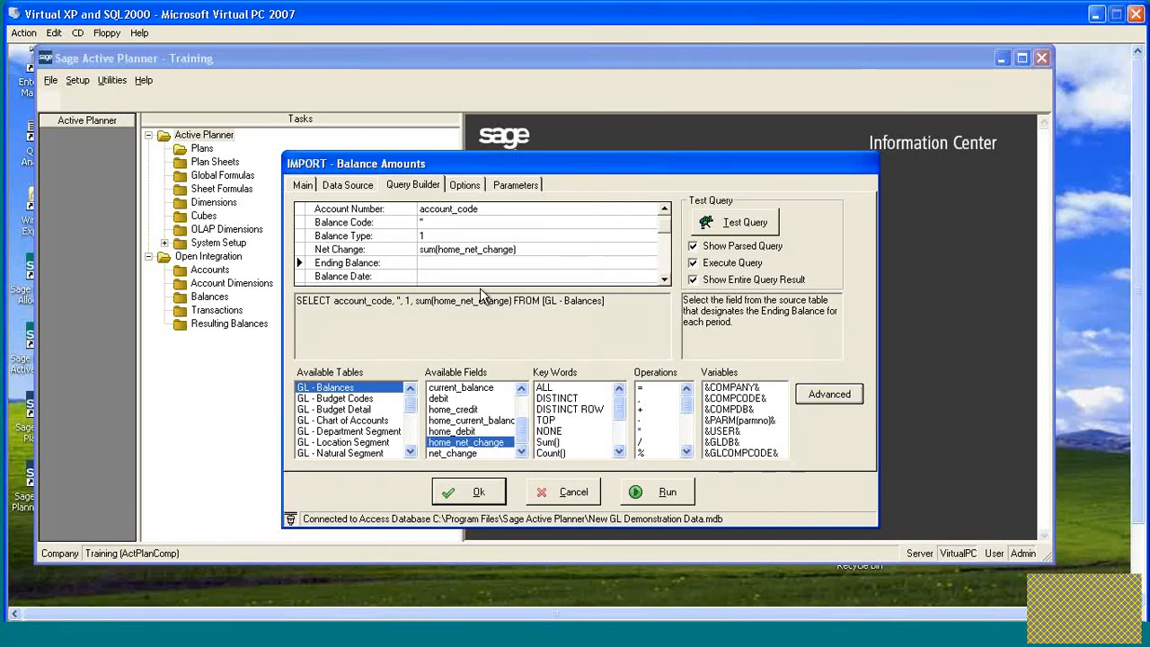
{"action": "type", "text": "sum("}
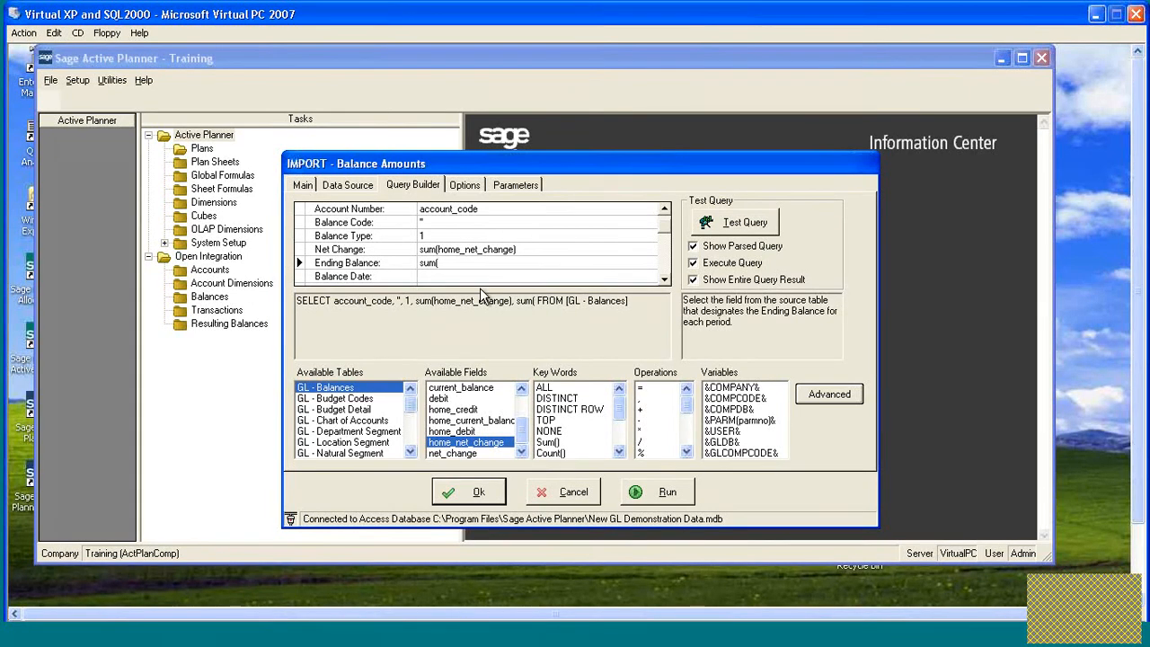
{"action": "left_click", "coordinate": [463, 420]}
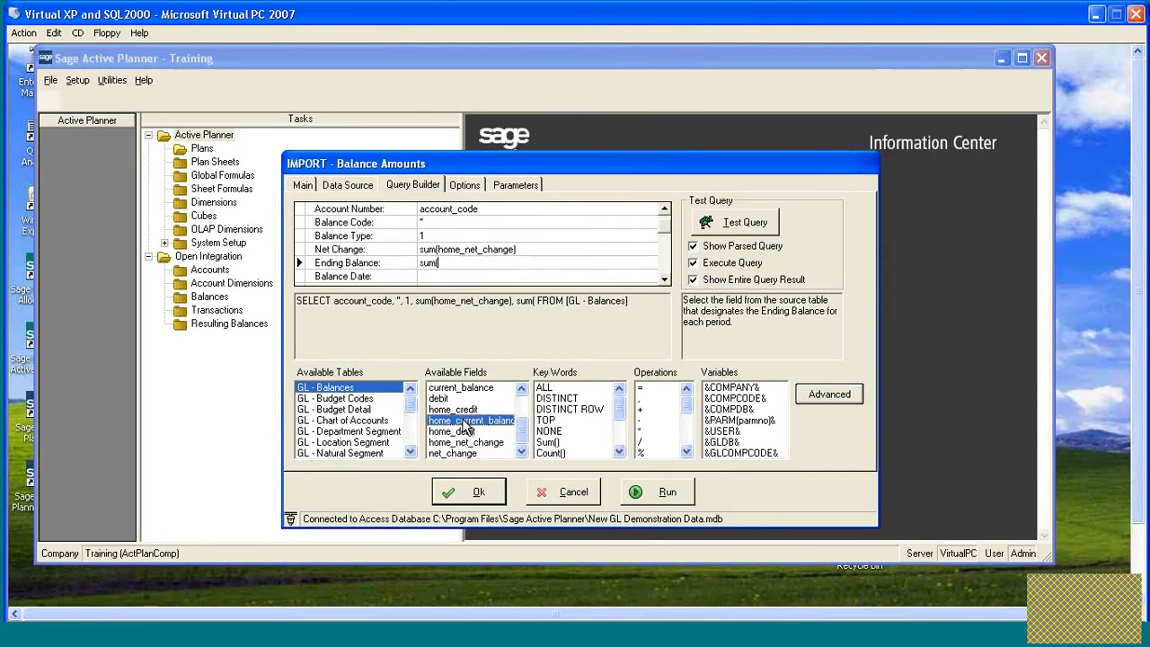
{"action": "double_click", "coordinate": [463, 423]}
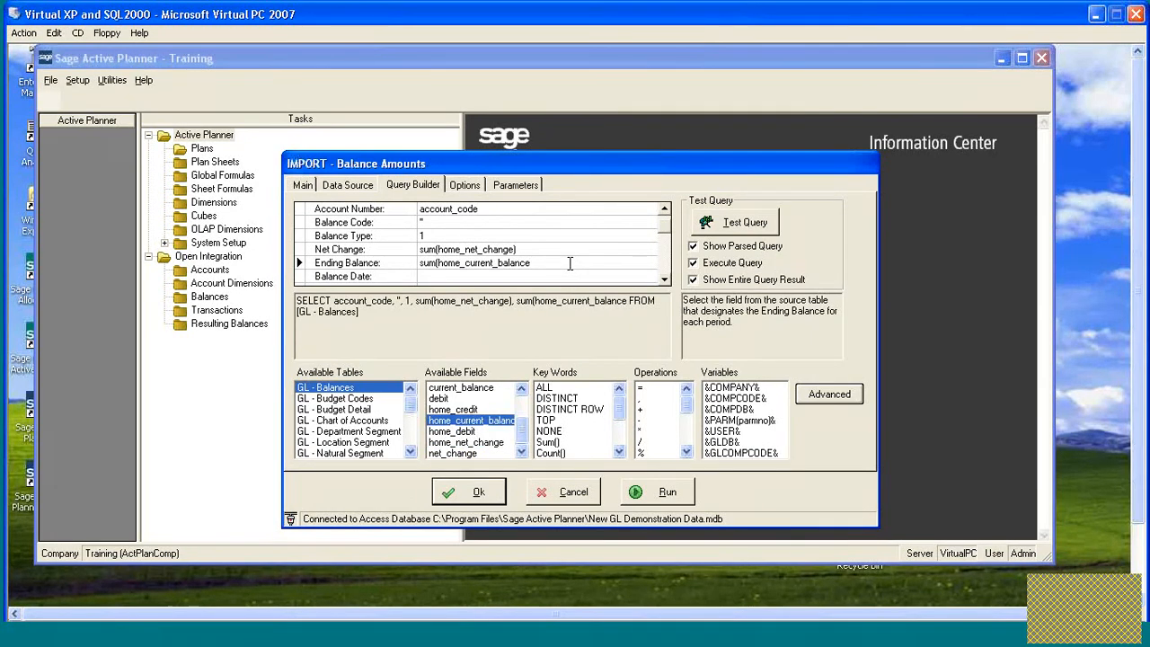
{"action": "type", "text": ")"}
Map the query's Balance Date to the balance_date field and set the Beginning Balance Flag to 0.
{"action": "left_click", "coordinate": [664, 280]}
{"action": "left_click", "coordinate": [664, 280]}
{"action": "left_click", "coordinate": [465, 253]}
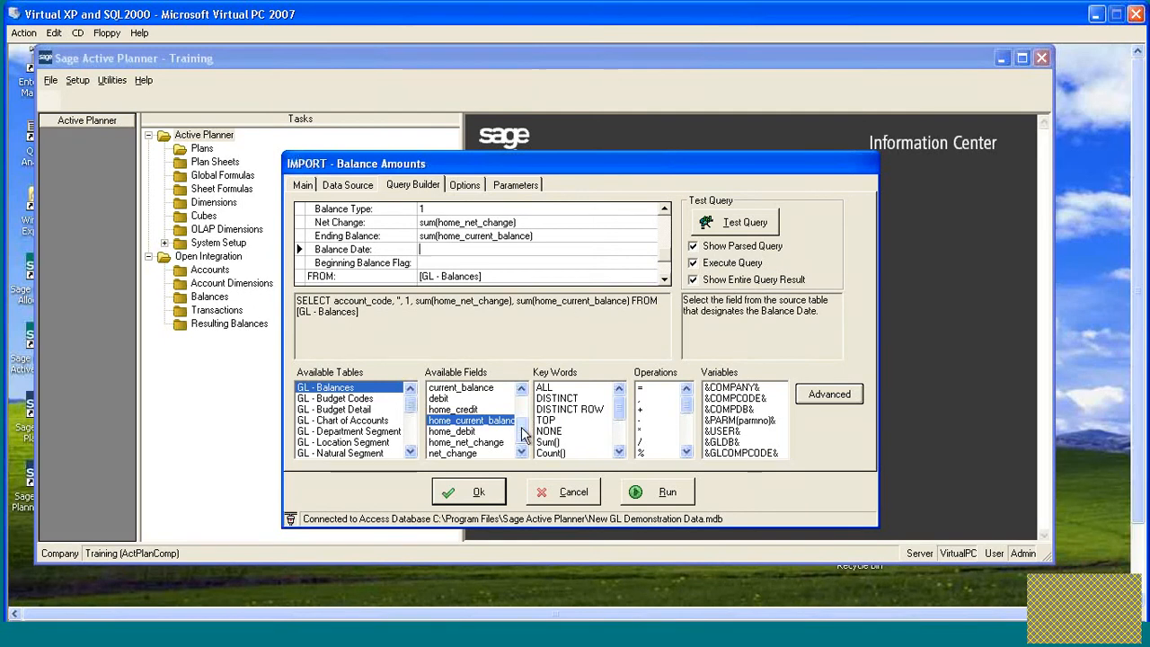
{"action": "scroll", "coordinate": [524, 432], "scroll_direction": "up", "scroll_amount": 2}
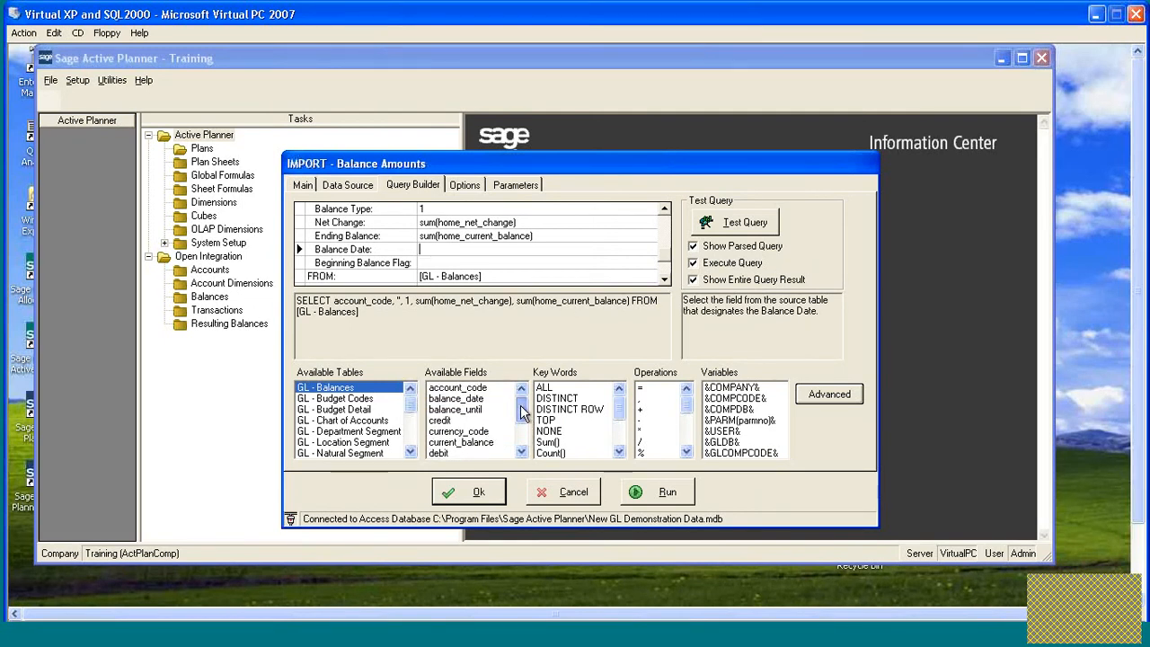
{"action": "double_click", "coordinate": [455, 399]}
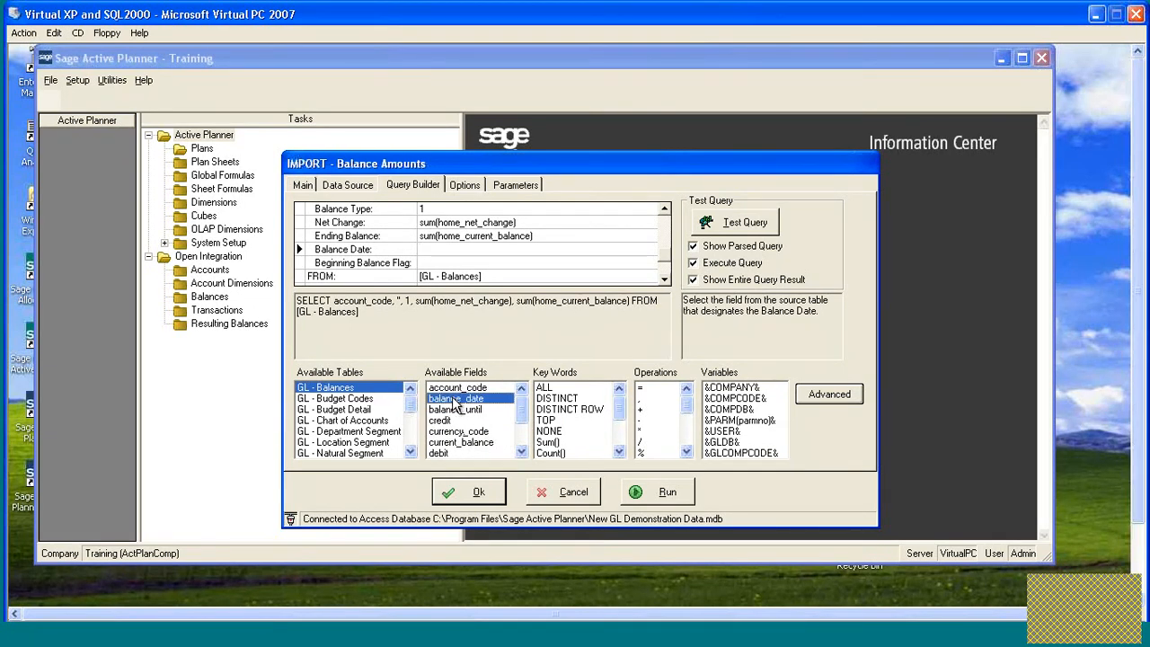
{"action": "left_click", "coordinate": [508, 263]}
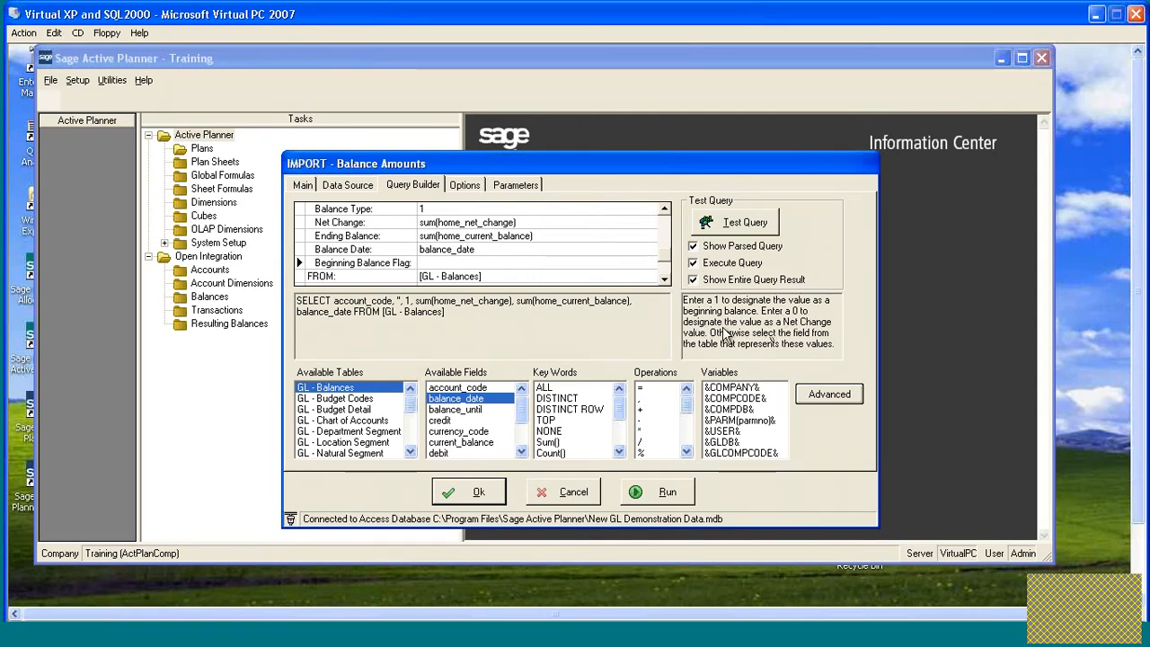
{"action": "type", "text": "0"}
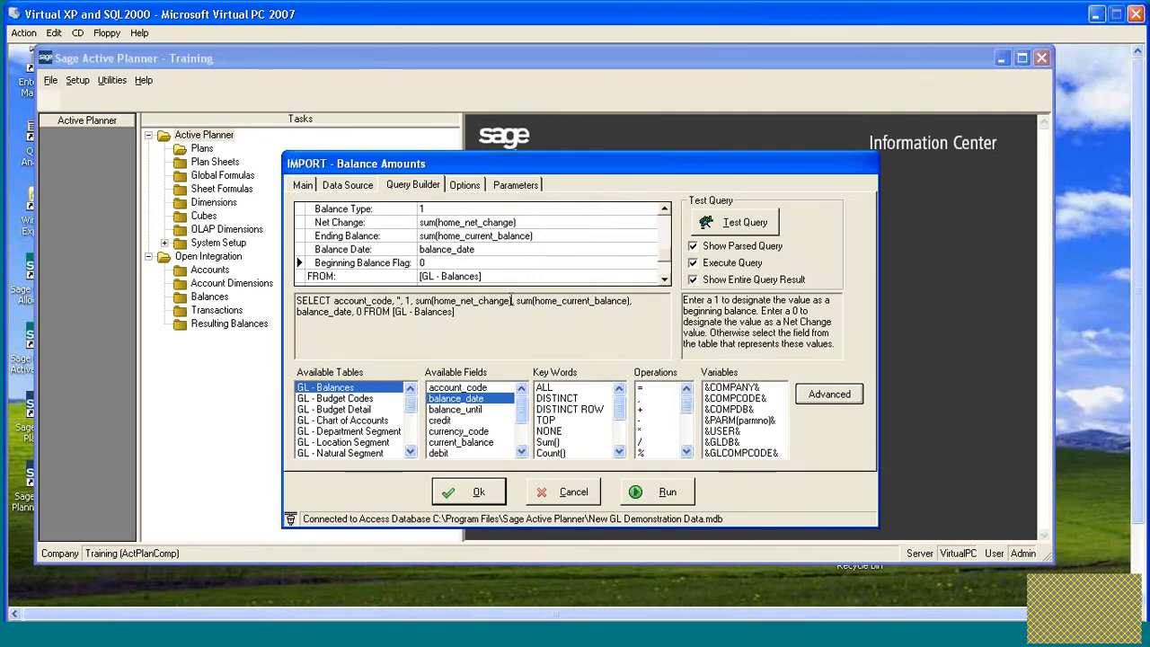
Group the balance query by account_code, balance_date.
{"action": "left_click", "coordinate": [667, 279]}
{"action": "left_click", "coordinate": [667, 279]}
{"action": "left_click", "coordinate": [667, 279]}
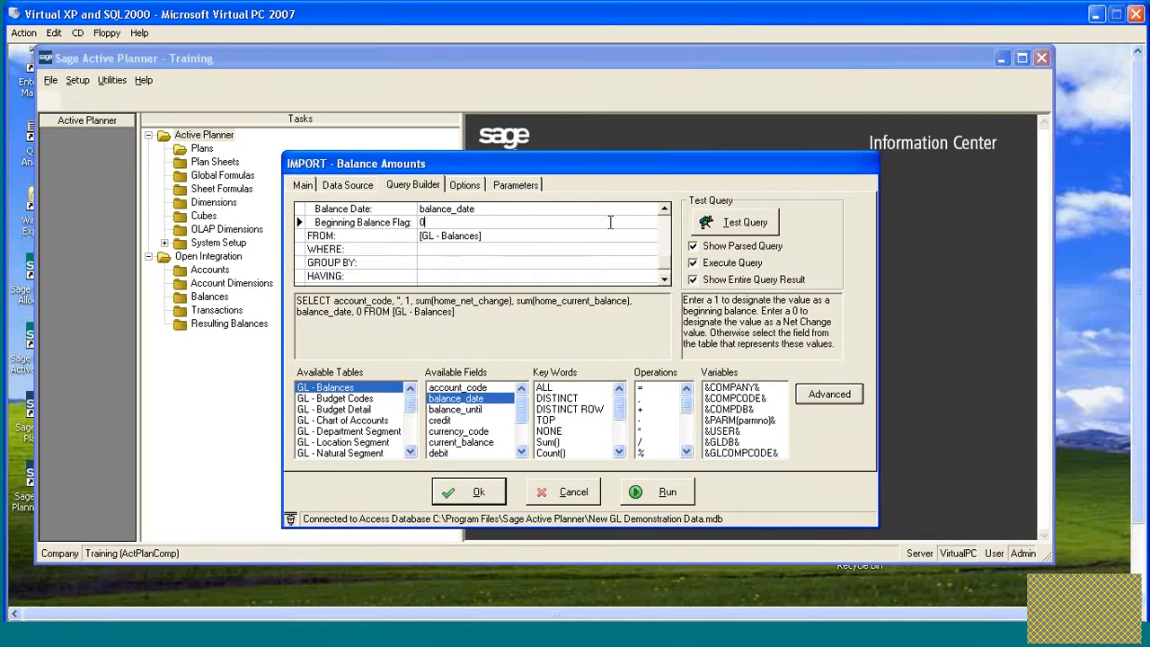
{"action": "left_click", "coordinate": [447, 261]}
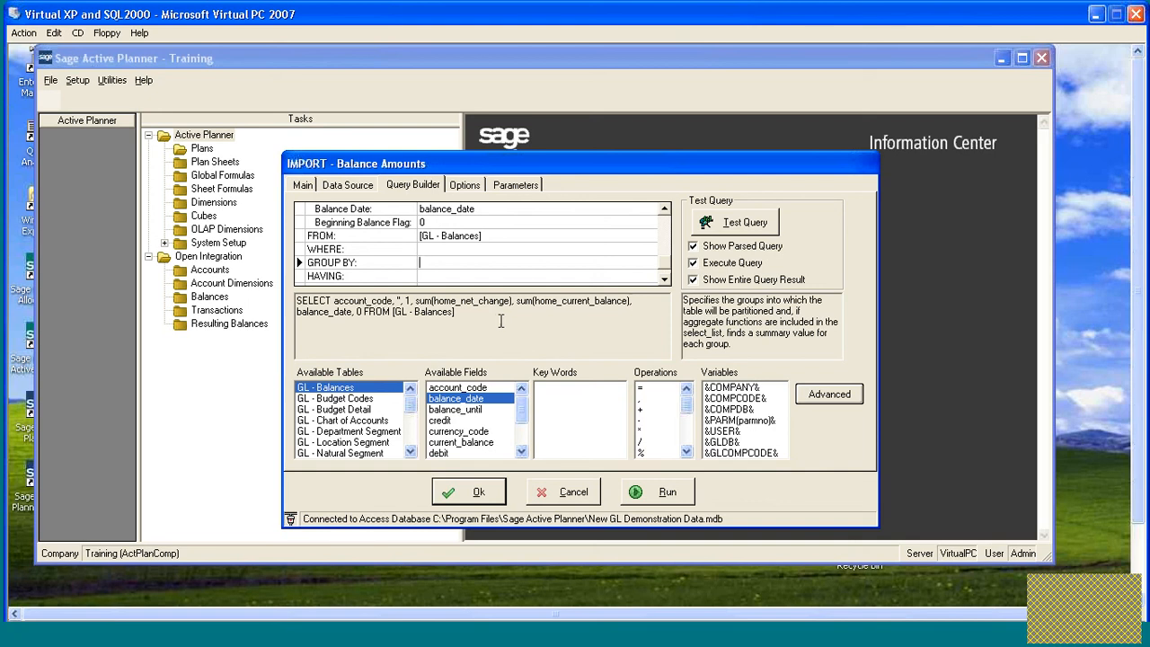
{"action": "left_click", "coordinate": [467, 388]}
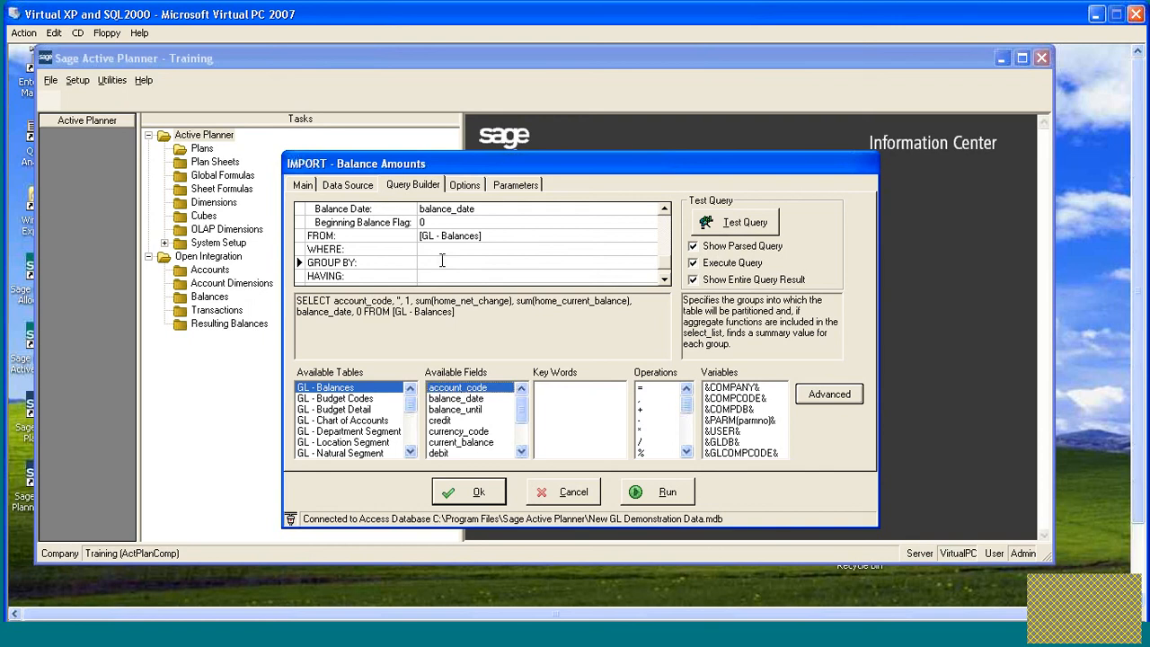
{"action": "left_click", "coordinate": [539, 263]}
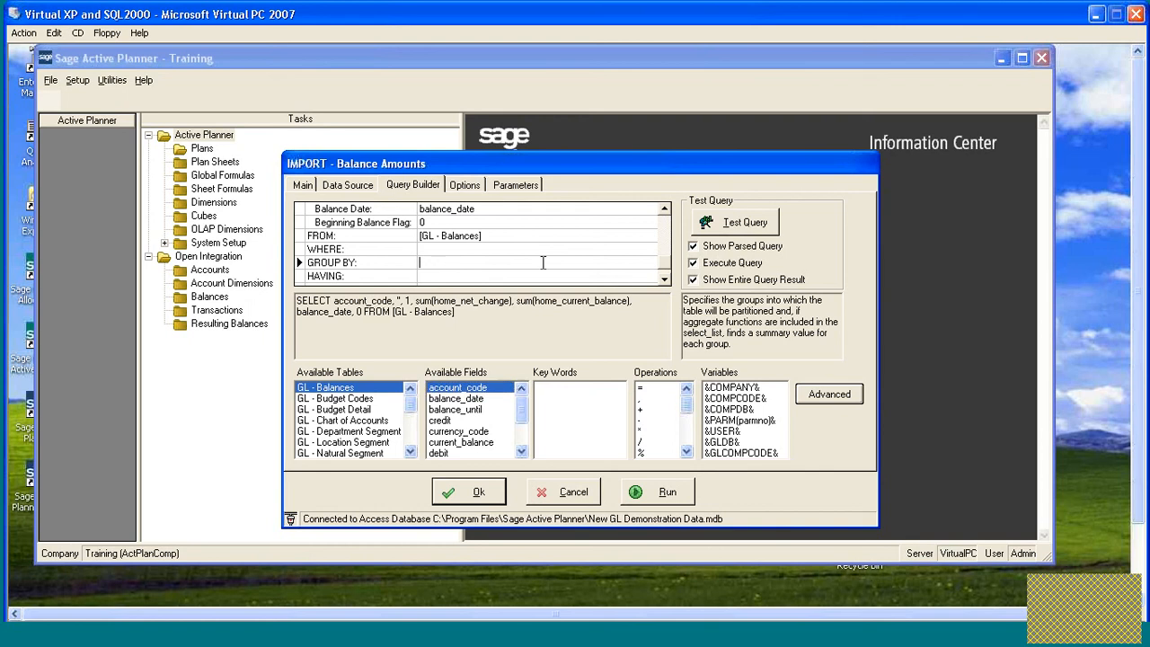
{"action": "left_click", "coordinate": [666, 245]}
{"action": "left_click_drag", "start_coordinate": [667, 245], "coordinate": [667, 271]}
{"action": "left_click", "coordinate": [666, 272]}
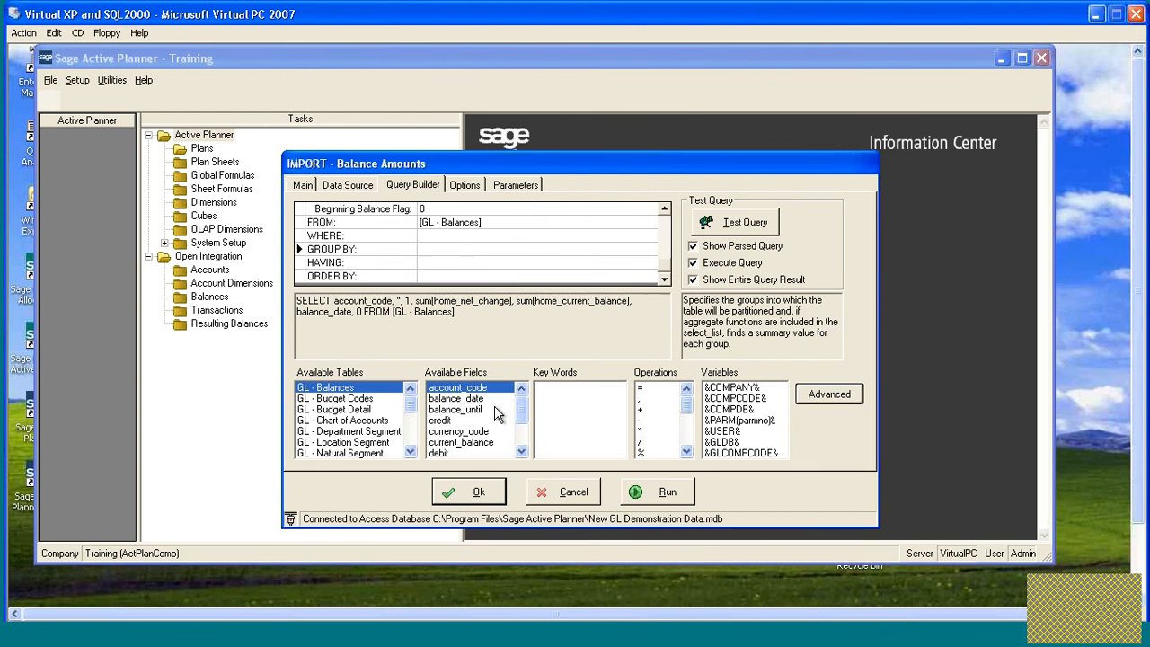
{"action": "double_click", "coordinate": [478, 387]}
{"action": "left_click", "coordinate": [501, 253]}
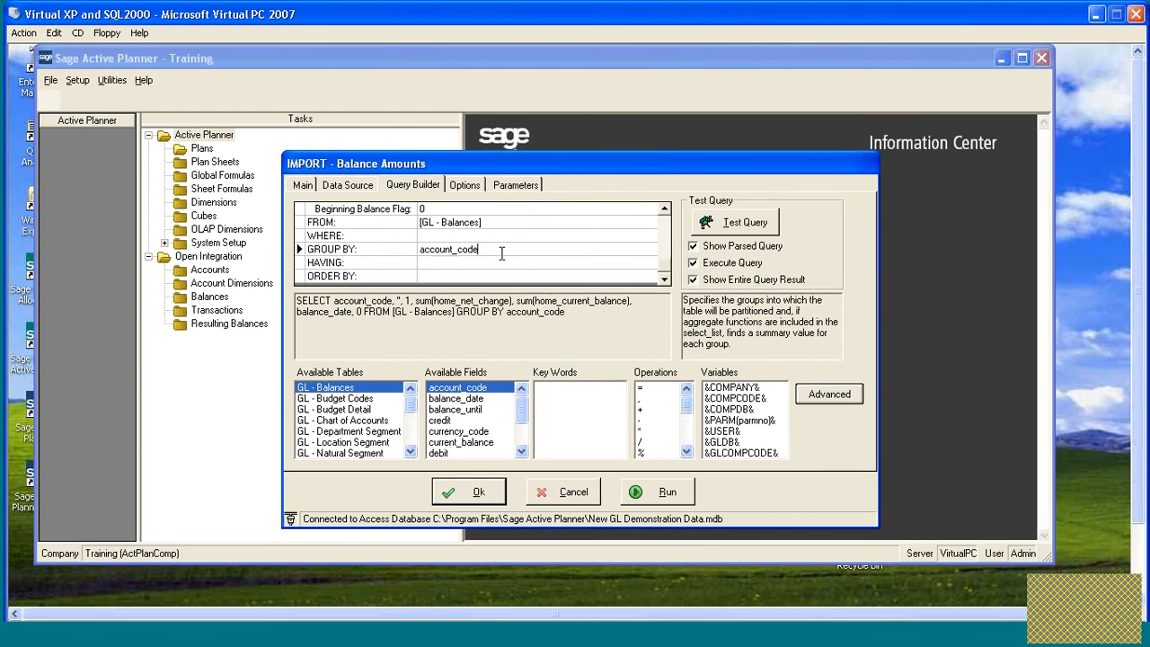
{"action": "type", "text": ","}
{"action": "double_click", "coordinate": [456, 399]}
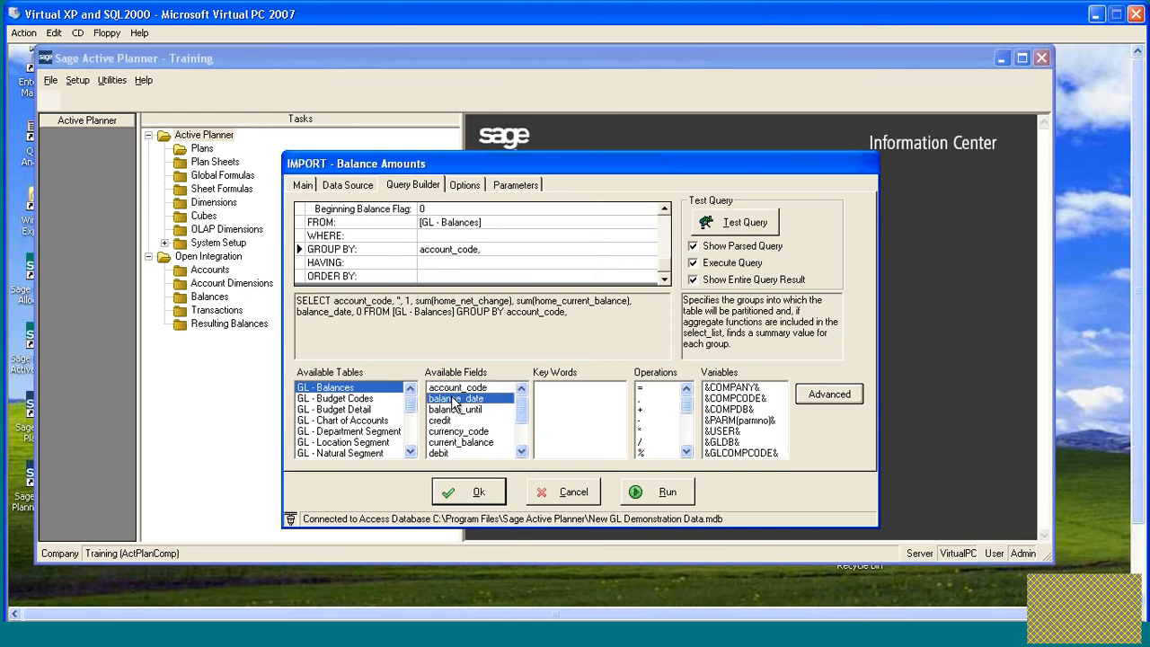
Test the balance query, review its result rows and columns, and save the Actual Balances import configuration.
{"action": "left_click", "coordinate": [743, 224]}
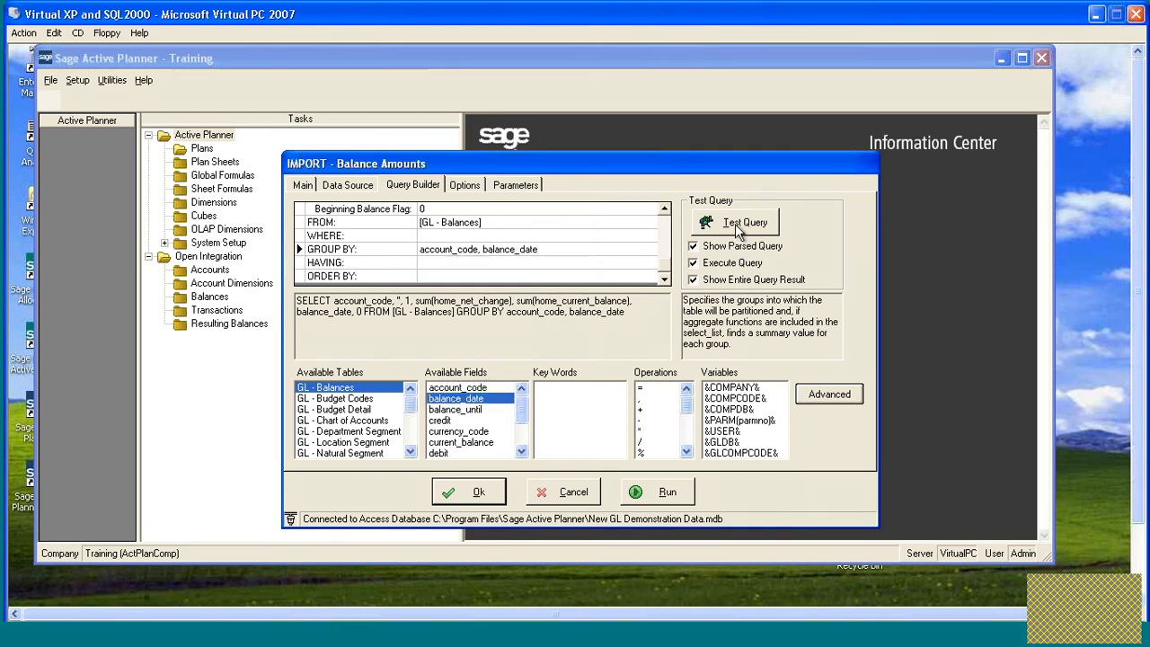
{"action": "left_click", "coordinate": [530, 502]}
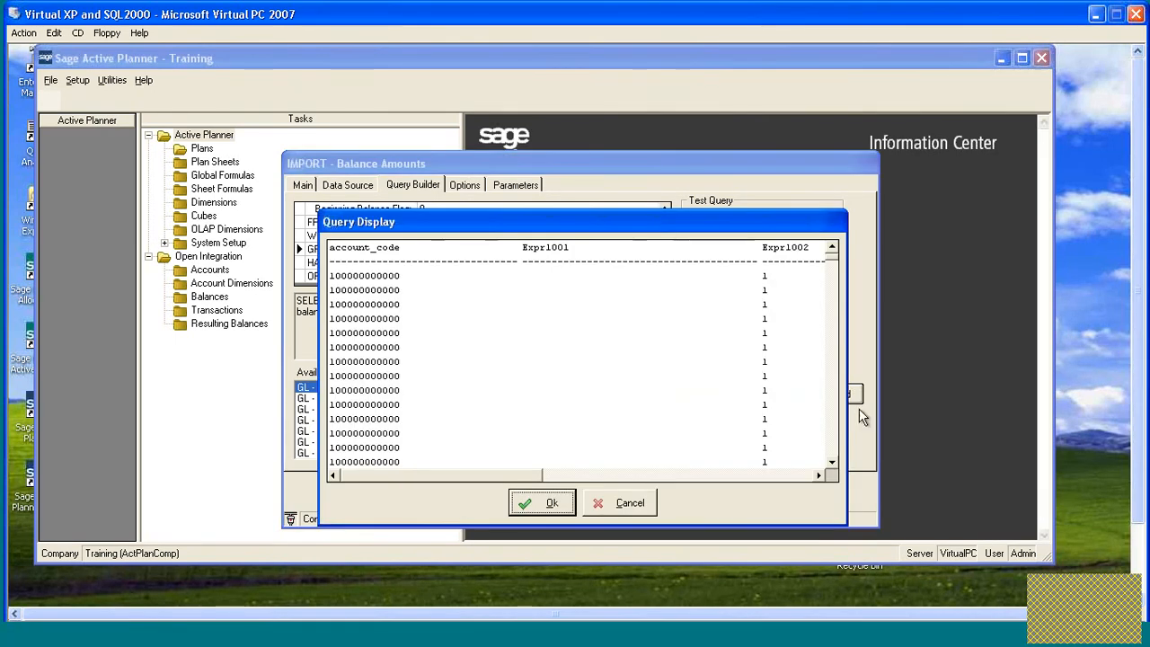
{"action": "left_click", "coordinate": [832, 461]}
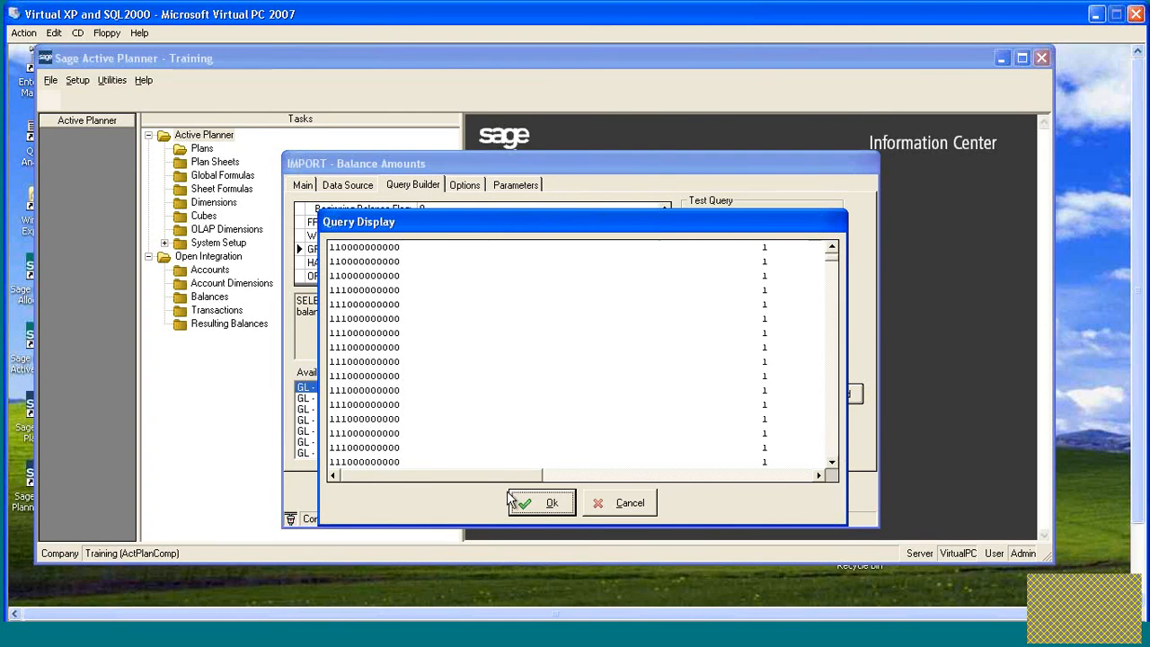
{"action": "left_click_drag", "start_coordinate": [467, 473], "coordinate": [733, 473]}
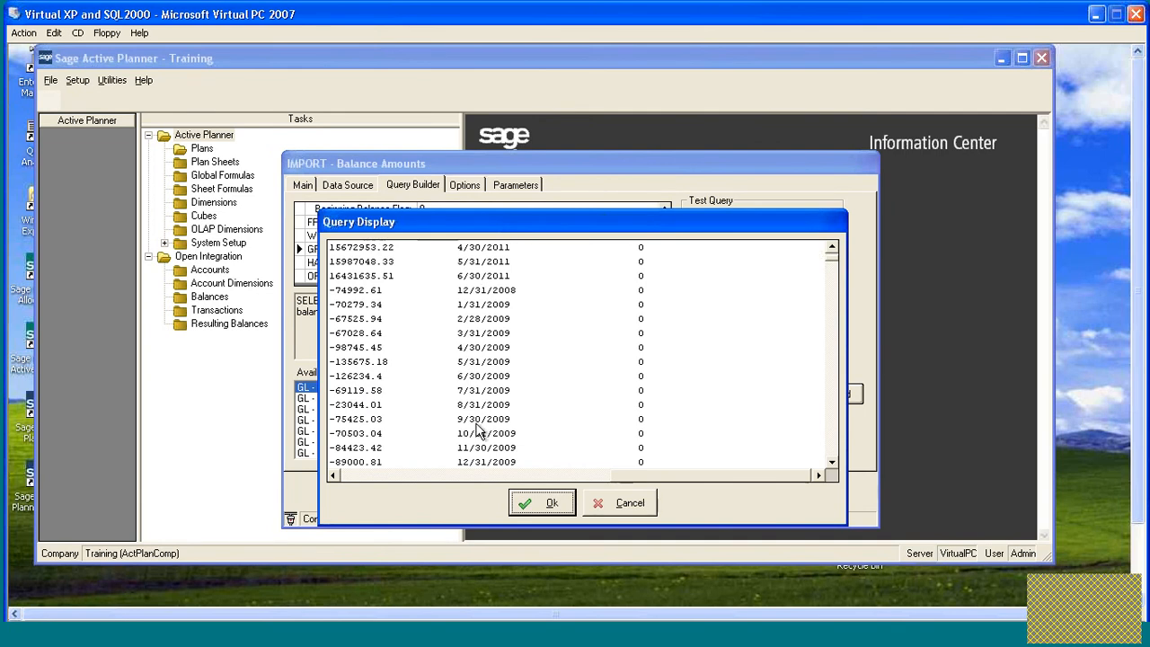
{"action": "left_click", "coordinate": [546, 504]}
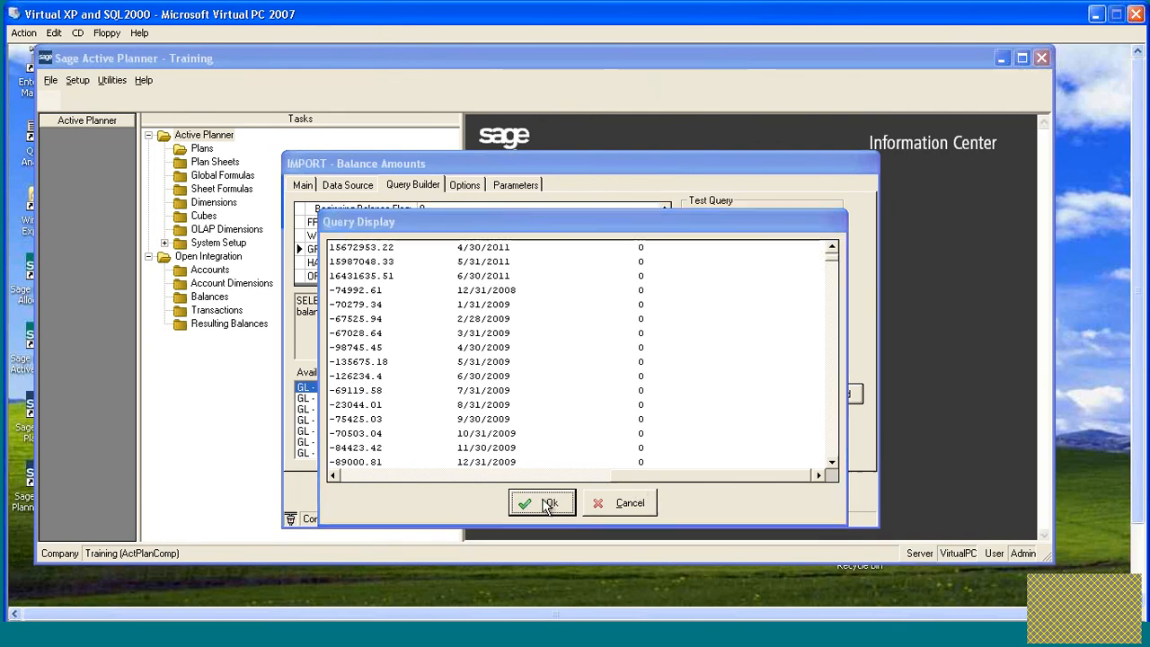
{"action": "left_click", "coordinate": [462, 492]}
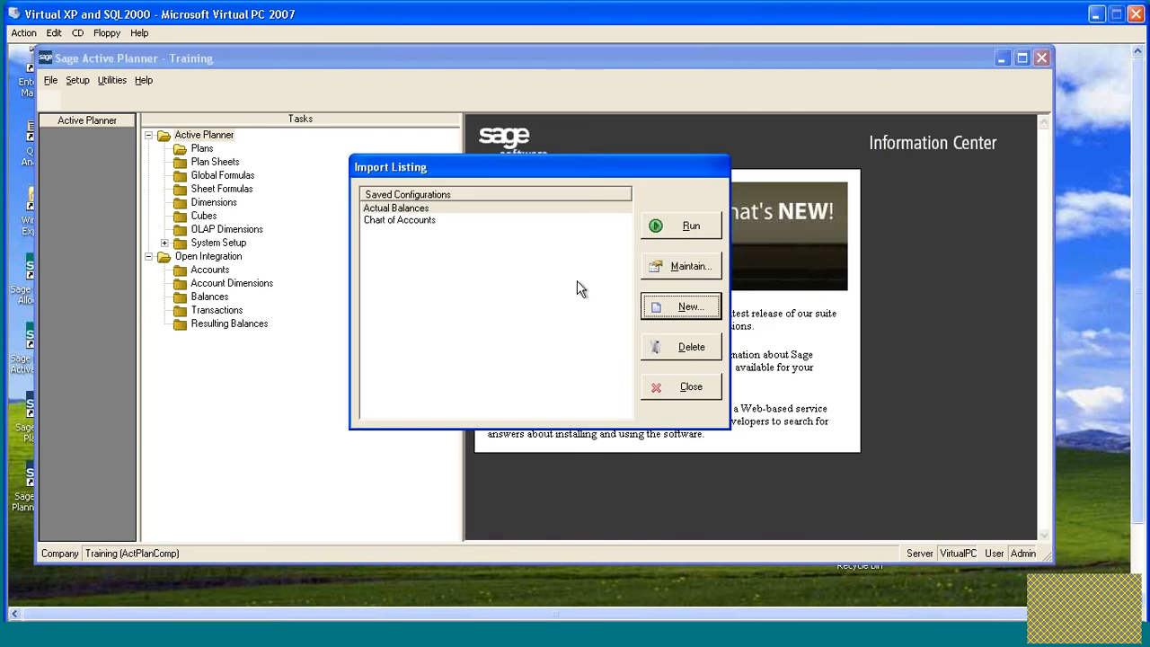
Open the saved Actual Balances import for maintenance, run it, and close the import log.
{"action": "left_click", "coordinate": [409, 210]}
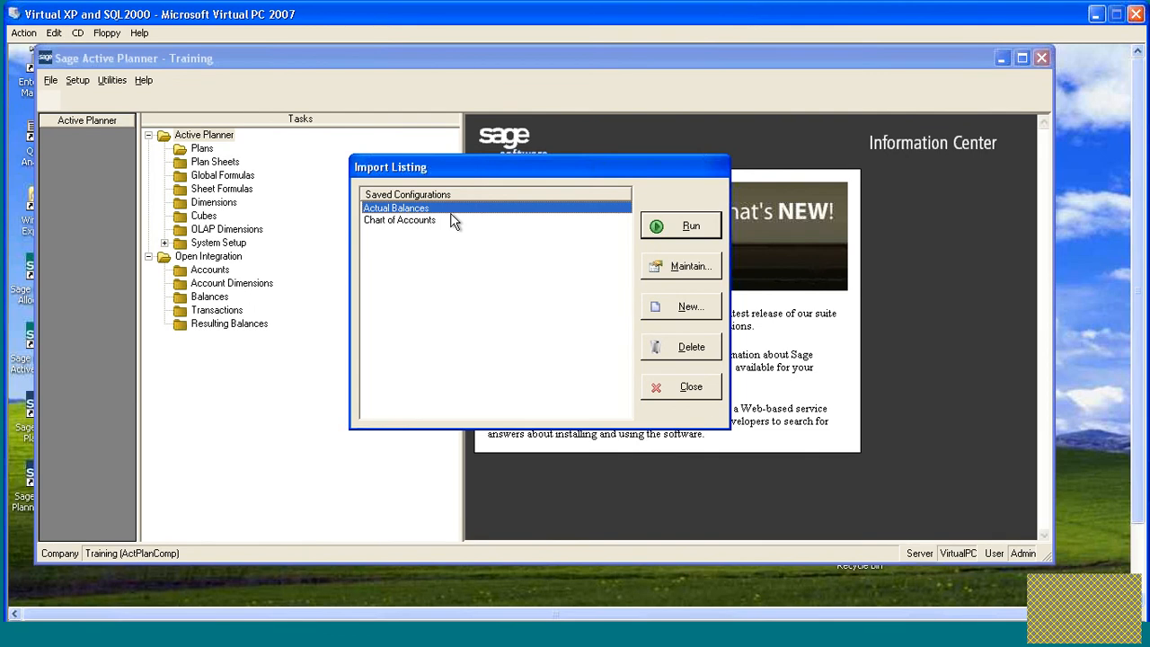
{"action": "left_click", "coordinate": [699, 269]}
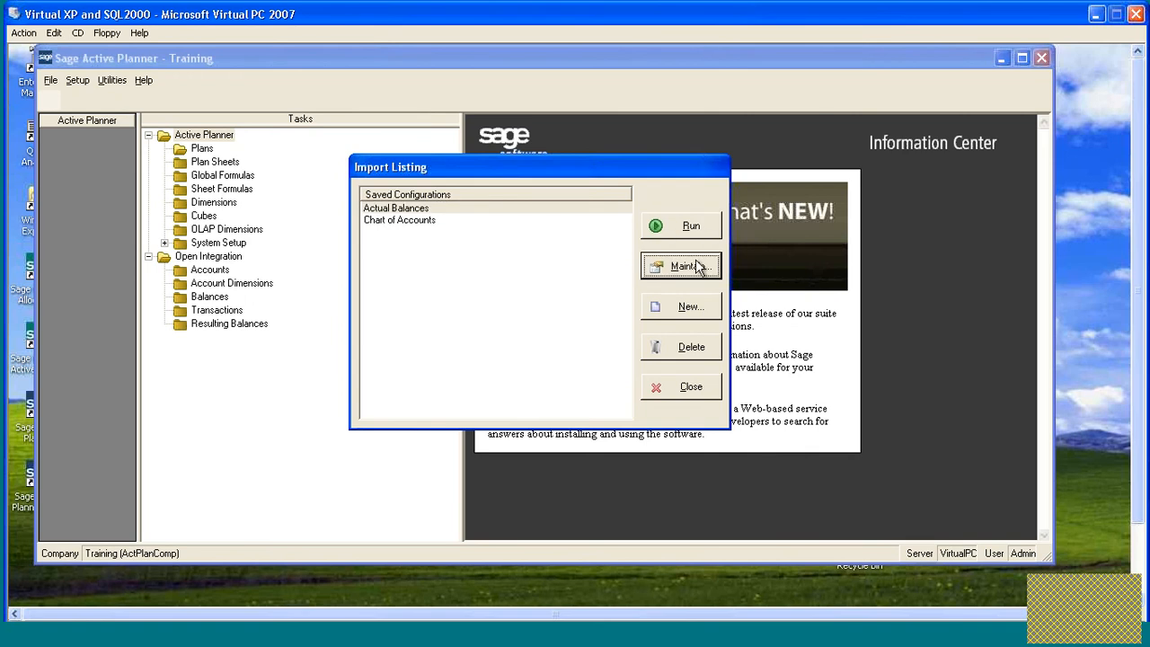
{"action": "left_click", "coordinate": [634, 519]}
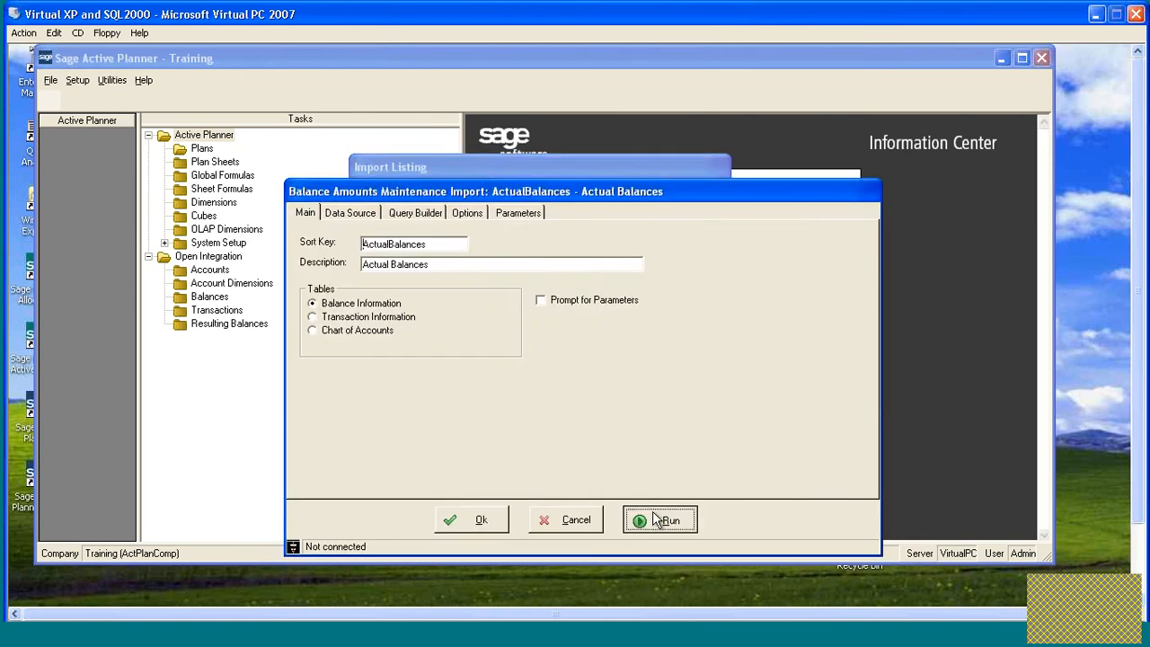
{"action": "left_click", "coordinate": [545, 468]}
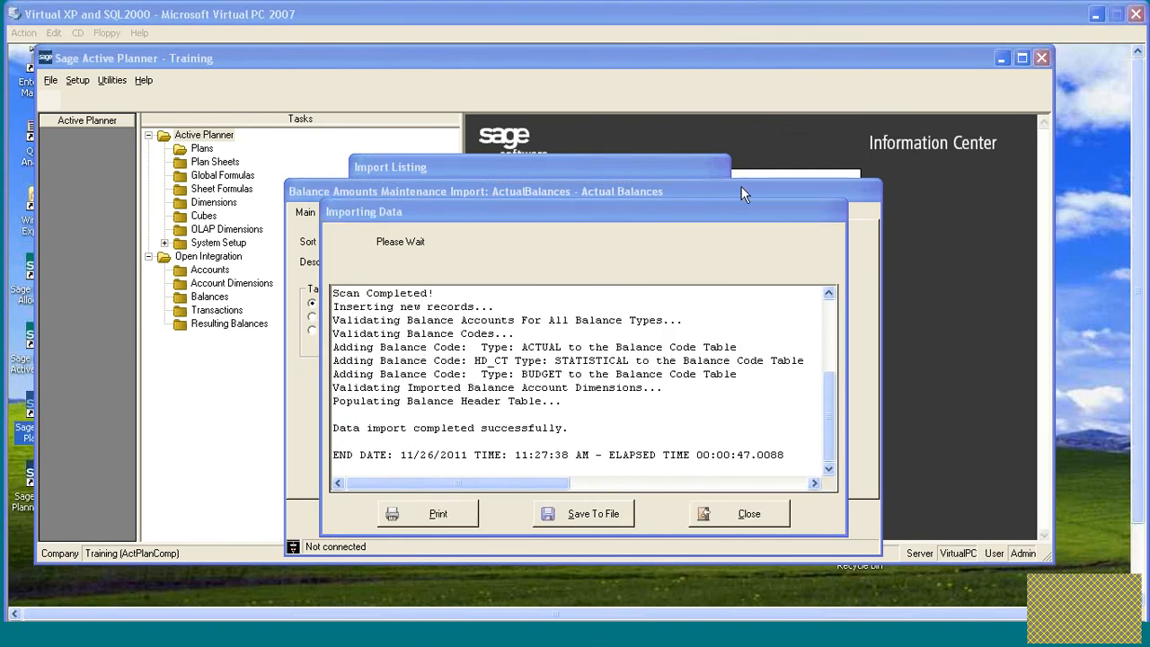
{"action": "left_click", "coordinate": [750, 519]}
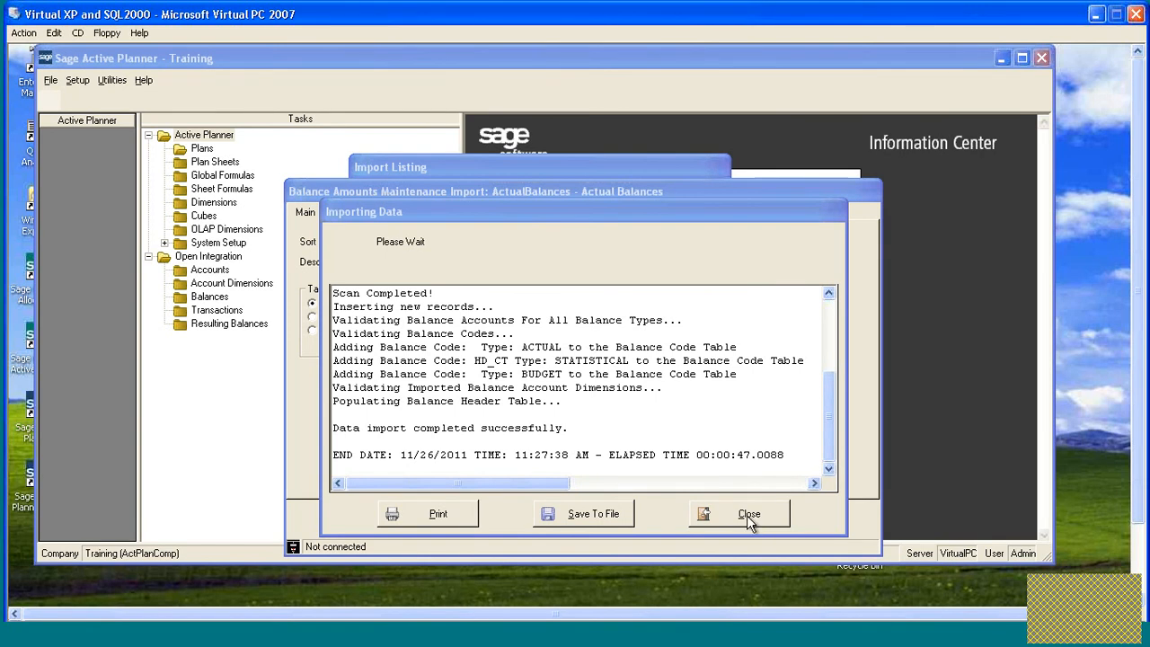
{"action": "left_click", "coordinate": [753, 511]}
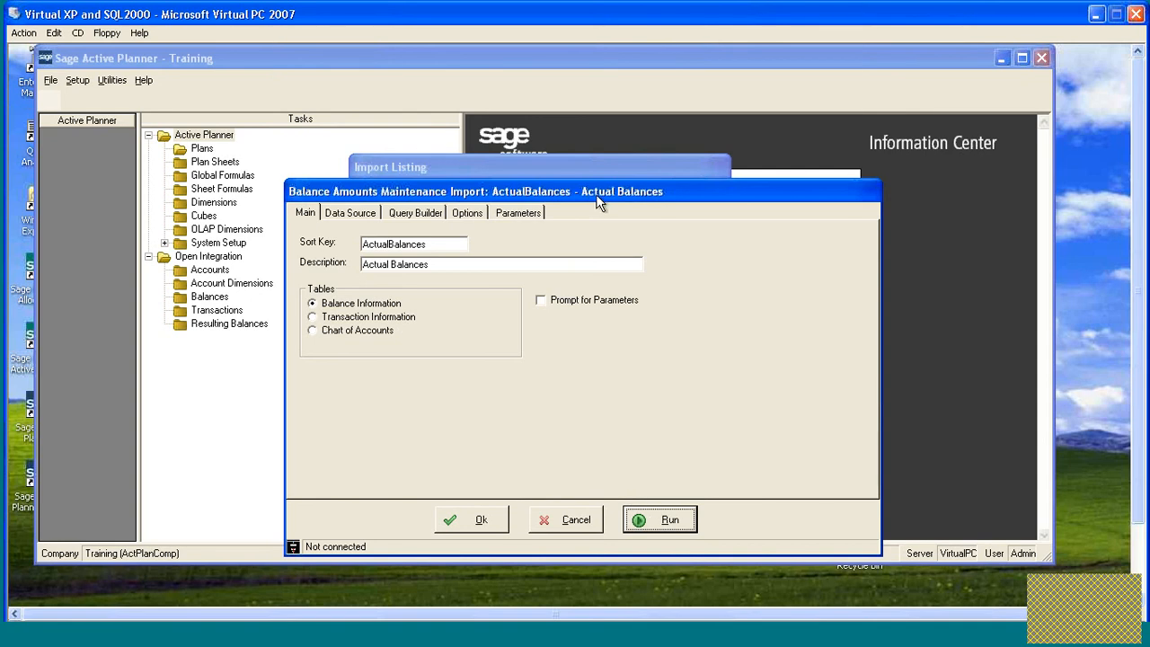
Set the Actual Balances import to overwrite duplicate balance information and remove existing balances by imported balance code and fiscal year, and save it.
{"action": "left_click_drag", "start_coordinate": [596, 194], "coordinate": [593, 157]}
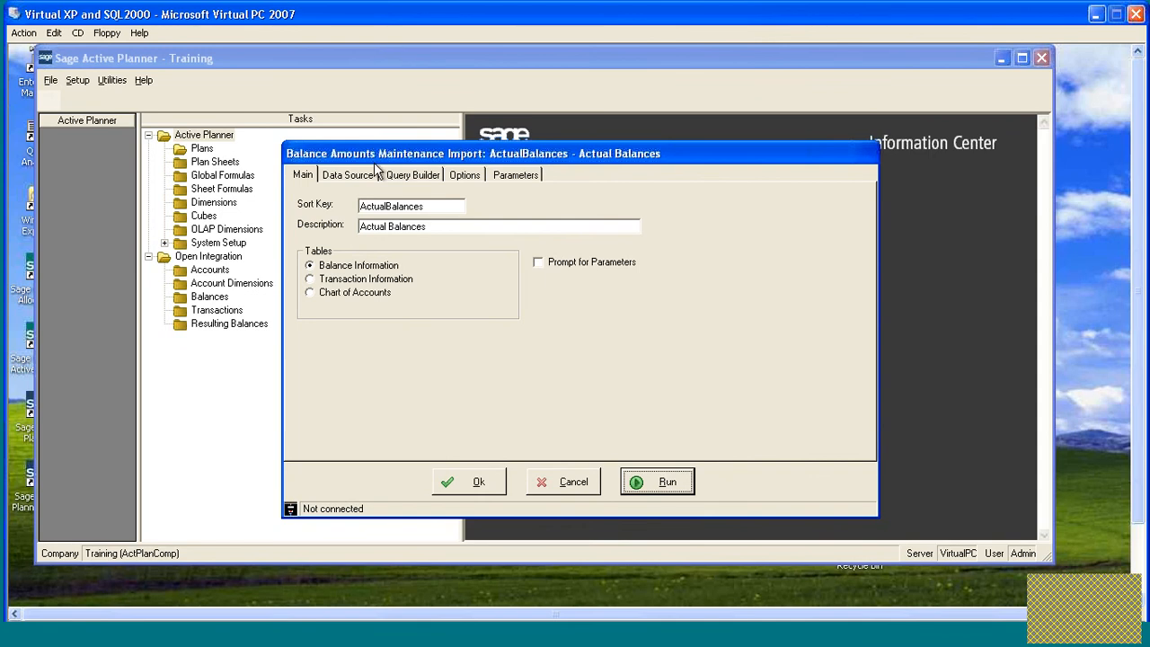
{"action": "left_click_drag", "start_coordinate": [487, 158], "coordinate": [493, 161]}
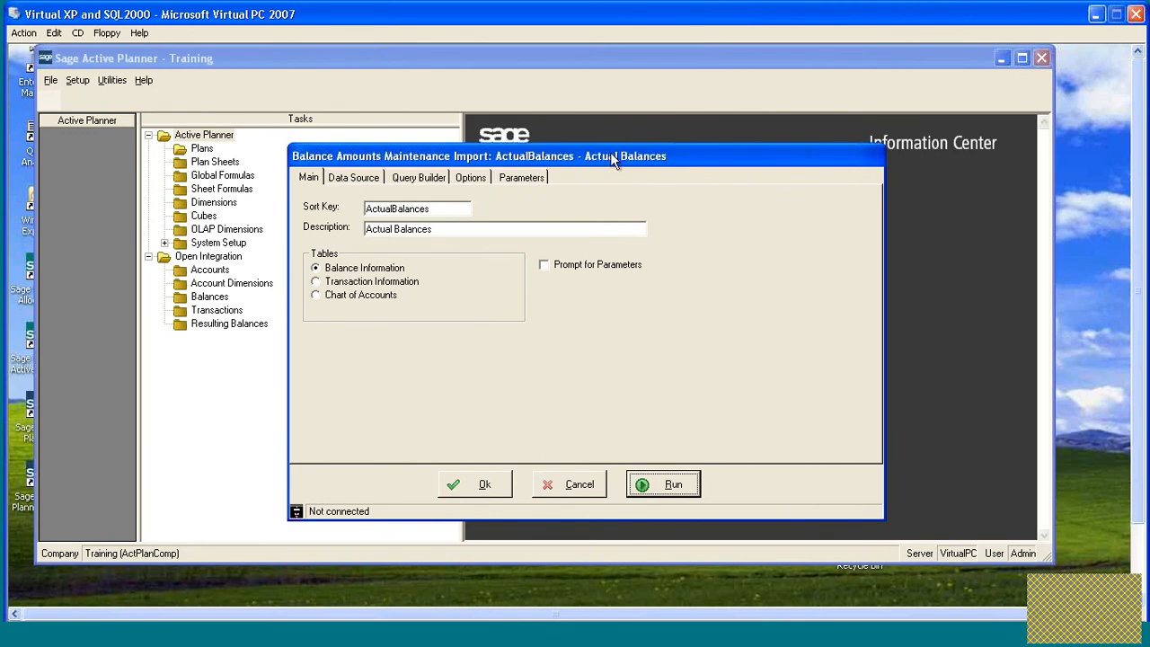
{"action": "left_click", "coordinate": [470, 178]}
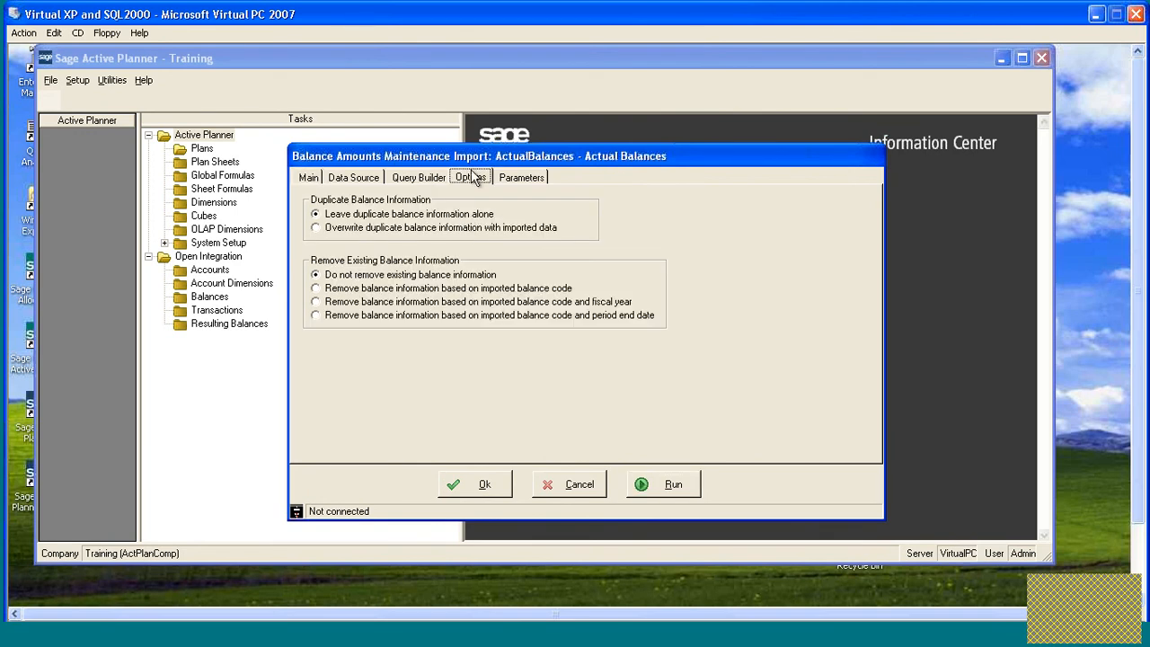
{"action": "left_click", "coordinate": [321, 230]}
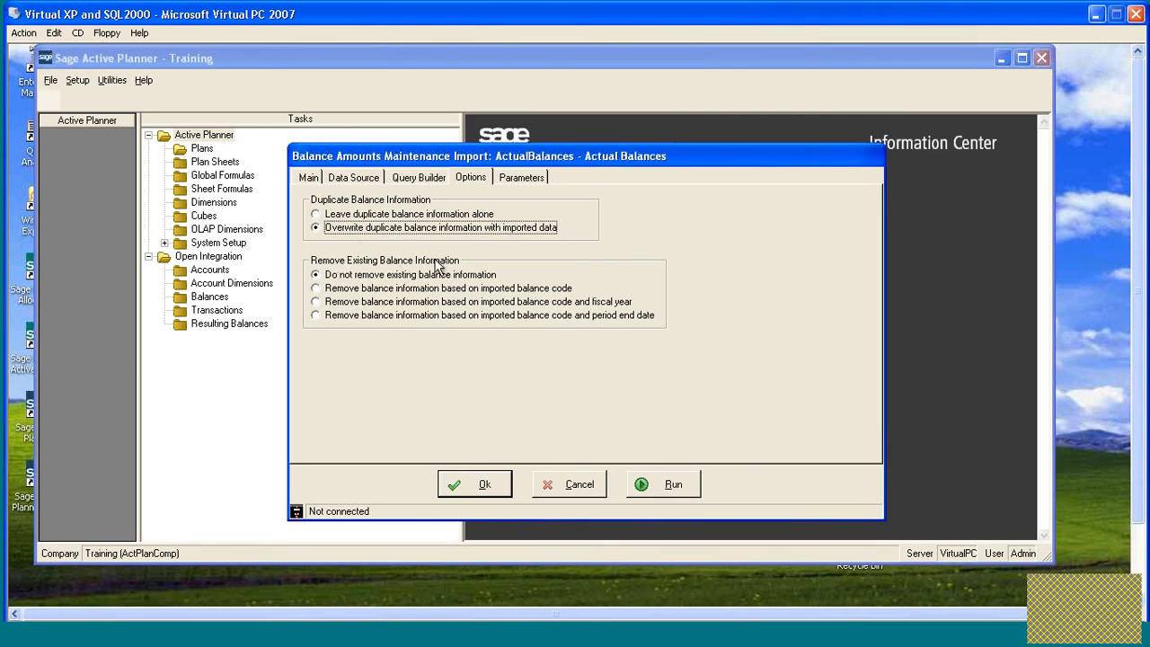
{"action": "left_click", "coordinate": [317, 303]}
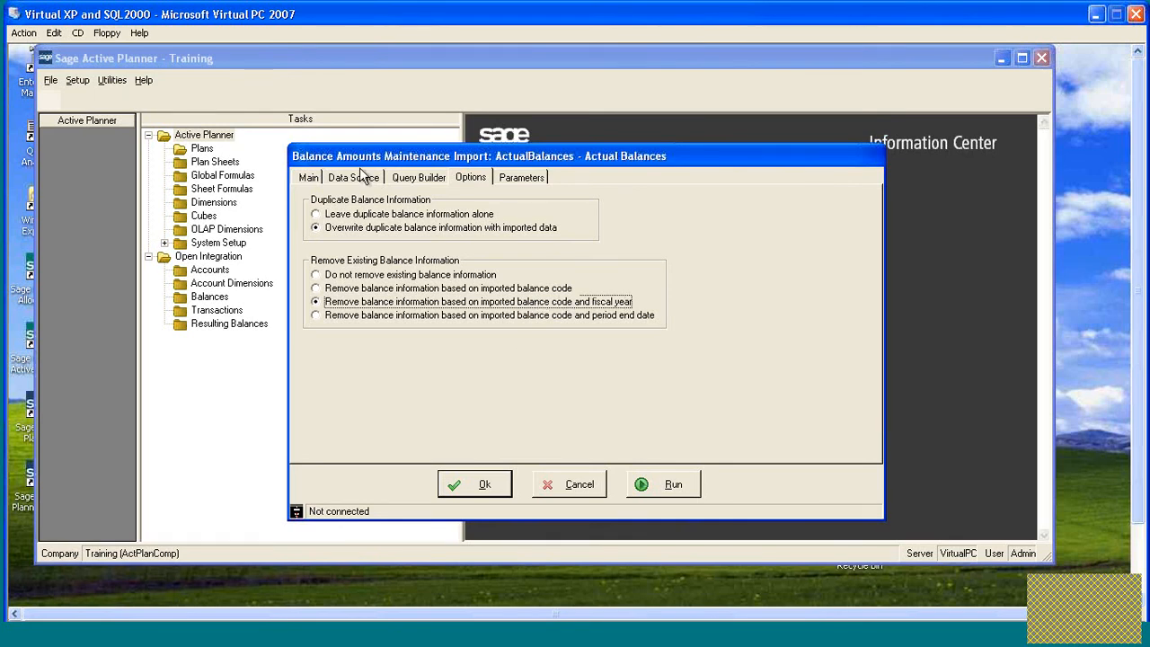
{"action": "left_click", "coordinate": [458, 485]}
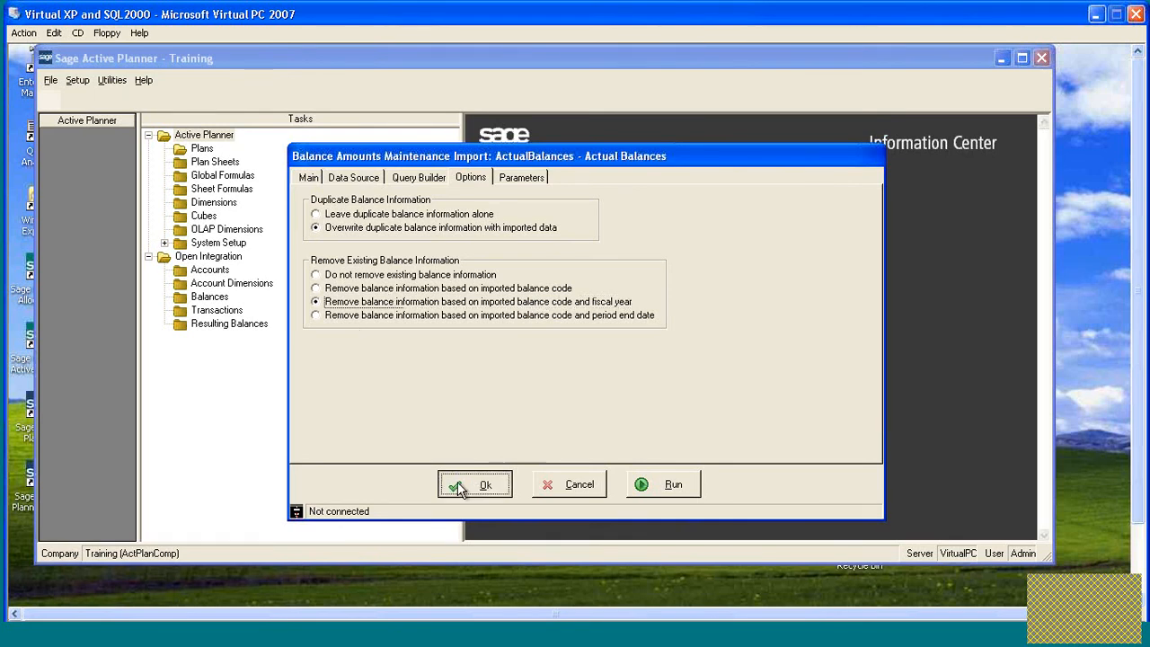
Run the saved Chart of Accounts import with its current settings and close the import log.
{"action": "left_click", "coordinate": [392, 221]}
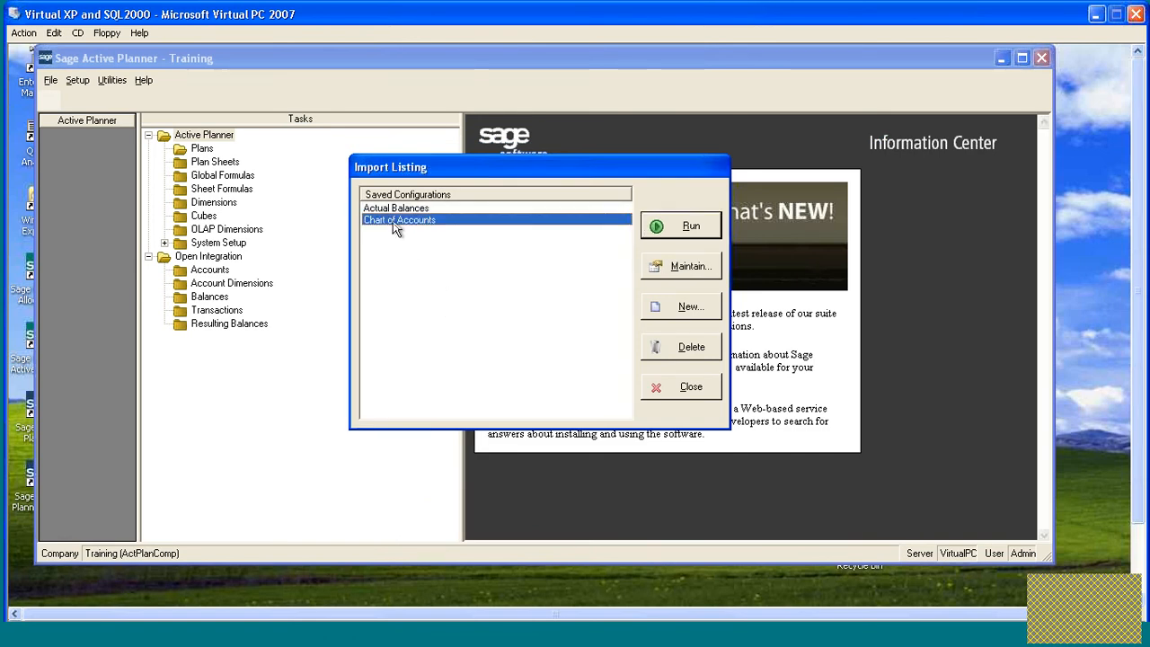
{"action": "left_click", "coordinate": [688, 228]}
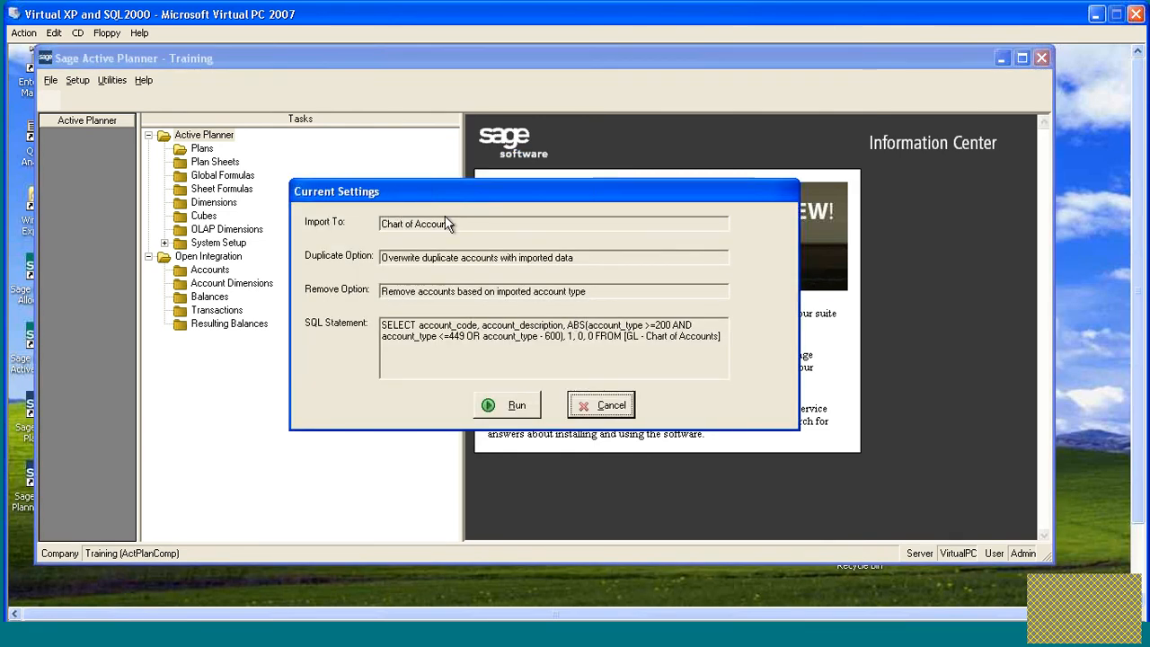
{"action": "left_click", "coordinate": [511, 409]}
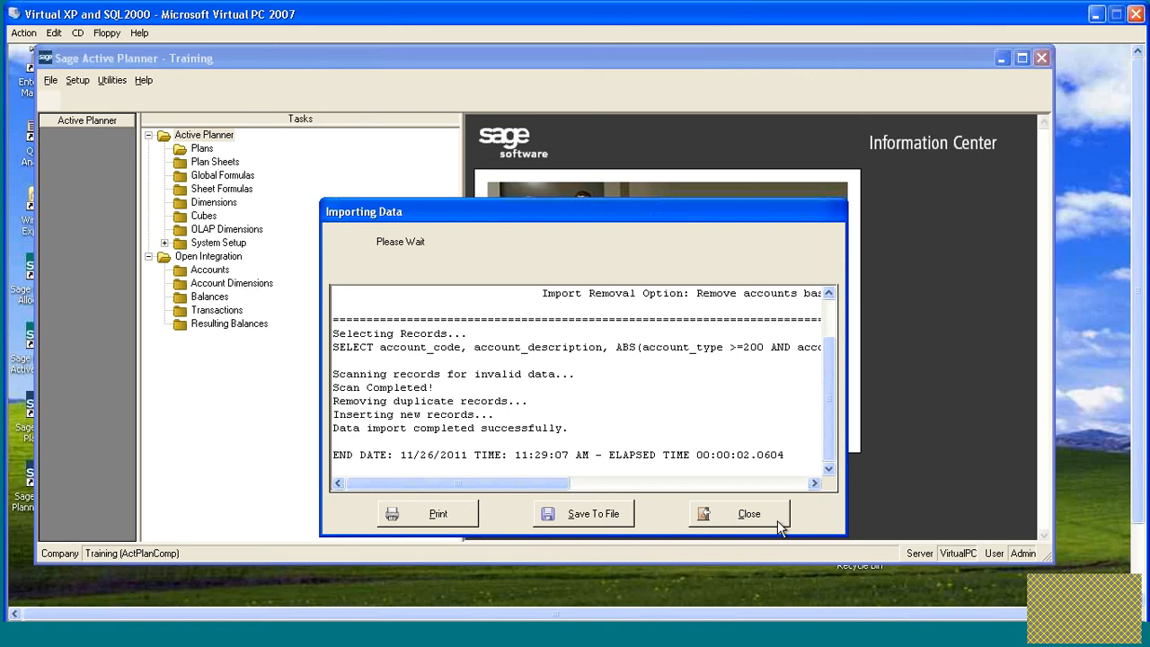
{"action": "left_click", "coordinate": [753, 519]}
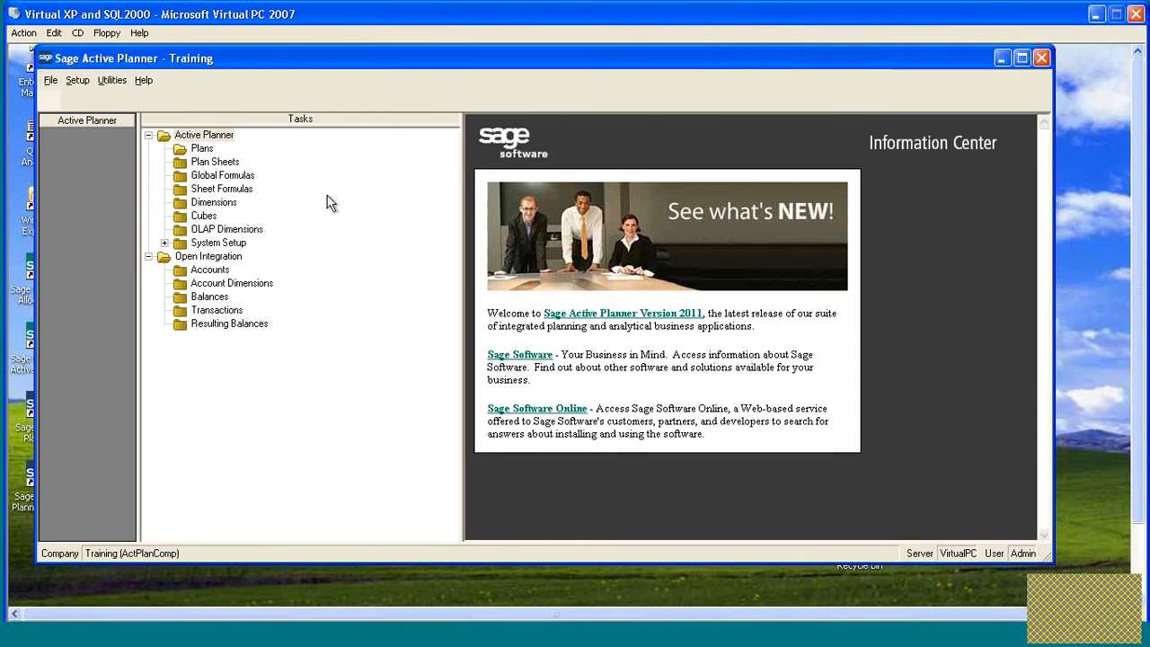
Examine the imported account numbers and descriptions in the Open Integration Accounts list.
{"action": "double_click", "coordinate": [180, 272]}
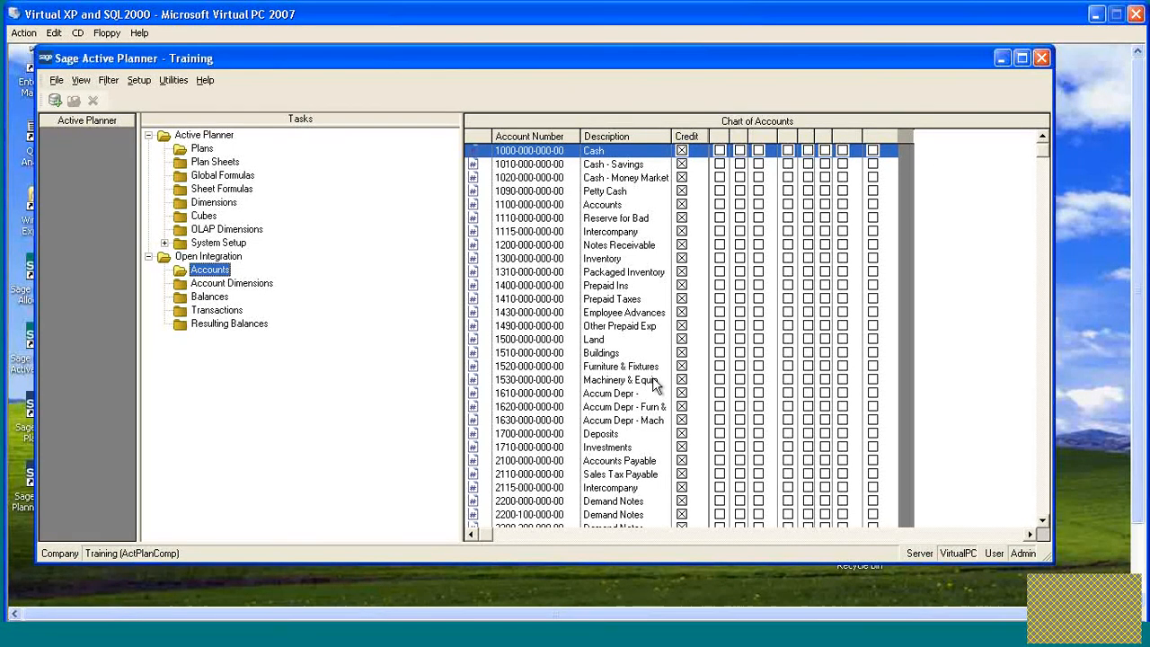
{"action": "left_click", "coordinate": [1045, 492]}
{"action": "left_click", "coordinate": [1045, 491]}
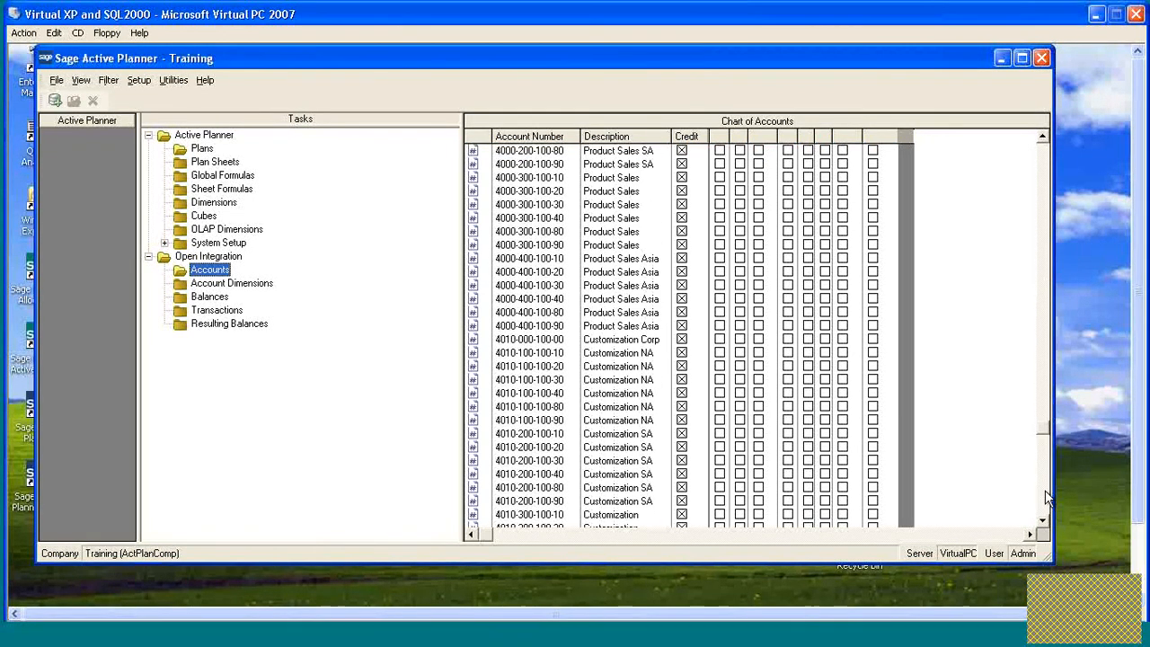
{"action": "left_click", "coordinate": [1045, 494]}
{"action": "left_click", "coordinate": [1045, 508]}
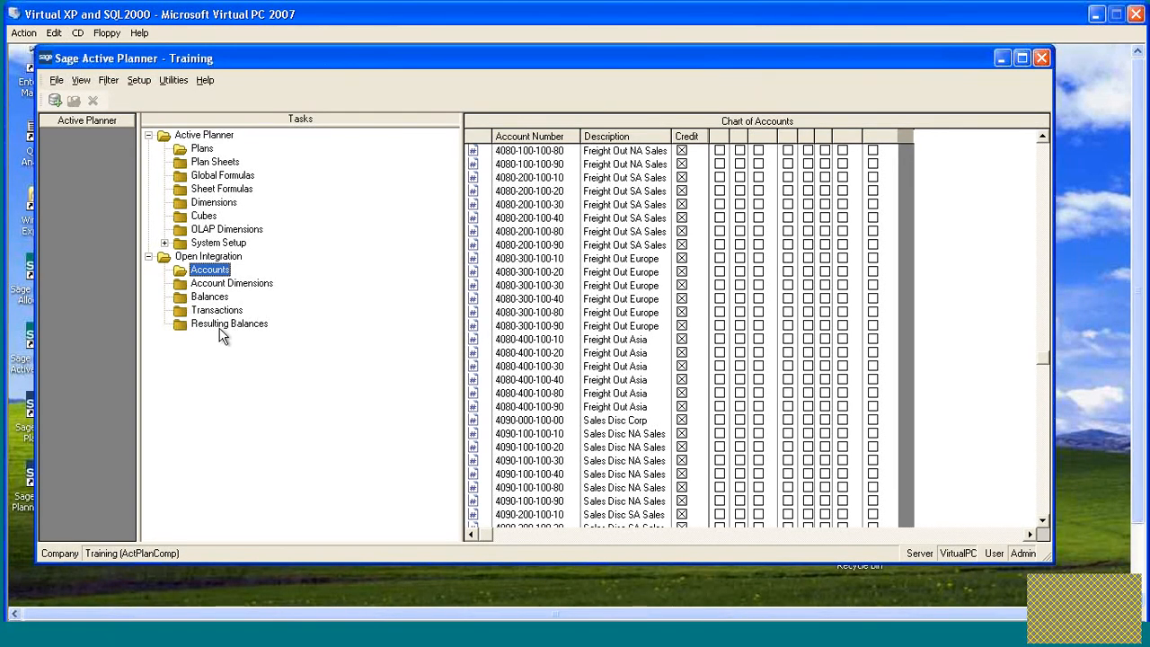
Examine the Open Integration Balances list and select the Budget entry for fiscal year 1/1/2010 to 12/31/2010.
{"action": "left_click", "coordinate": [181, 299]}
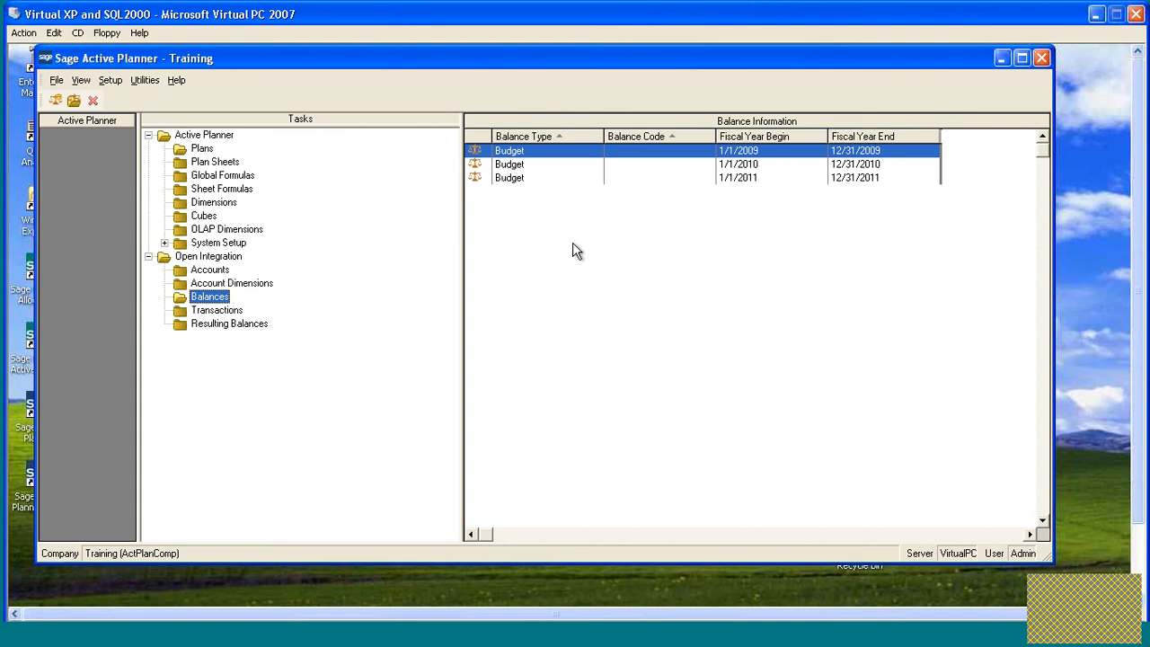
{"action": "left_click", "coordinate": [1065, 611]}
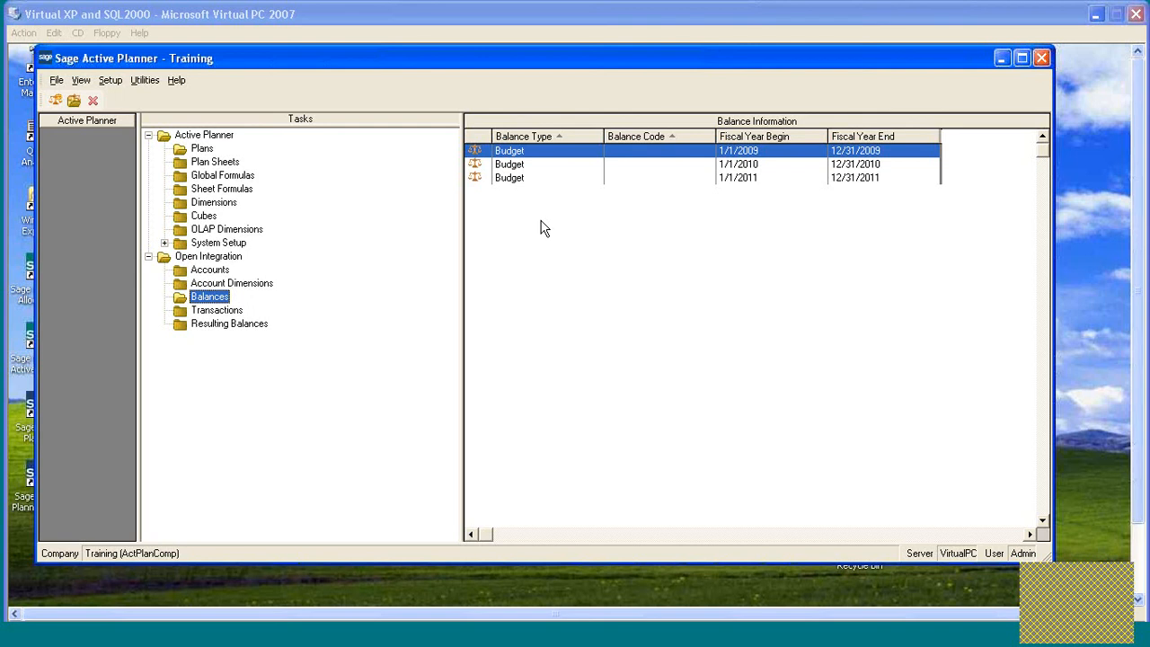
{"action": "left_click", "coordinate": [480, 159]}
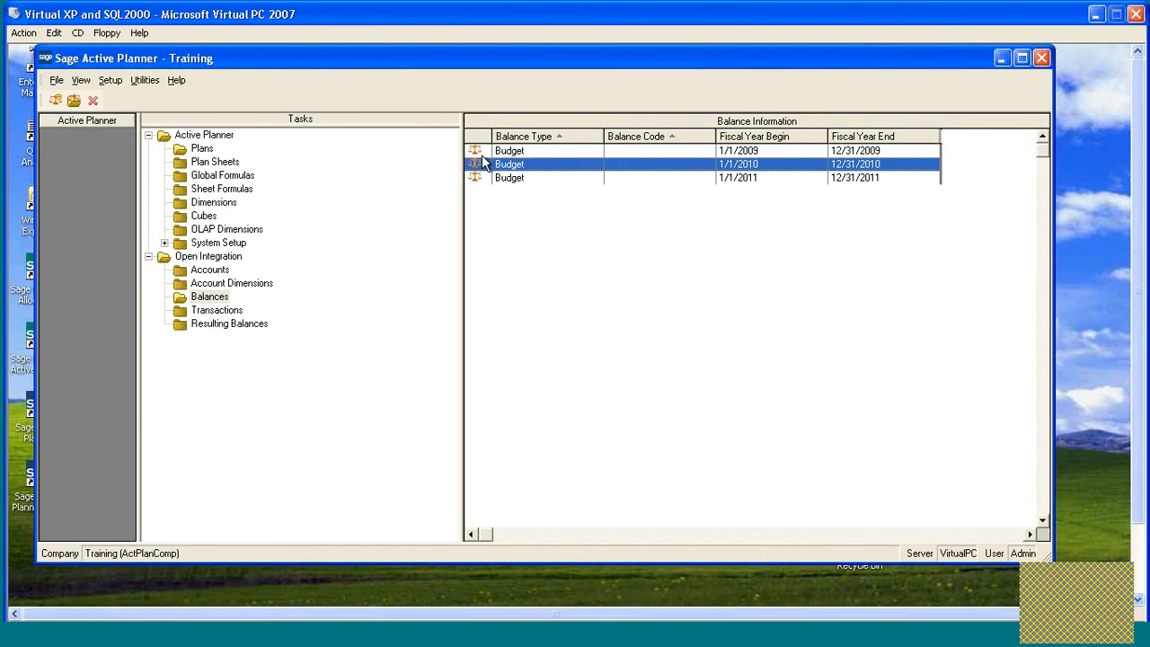
Delete the three Budget balance entries for fiscal years 2009, 2010 and 2011 from the Open Integration Balances list.
{"action": "left_click", "coordinate": [480, 157]}
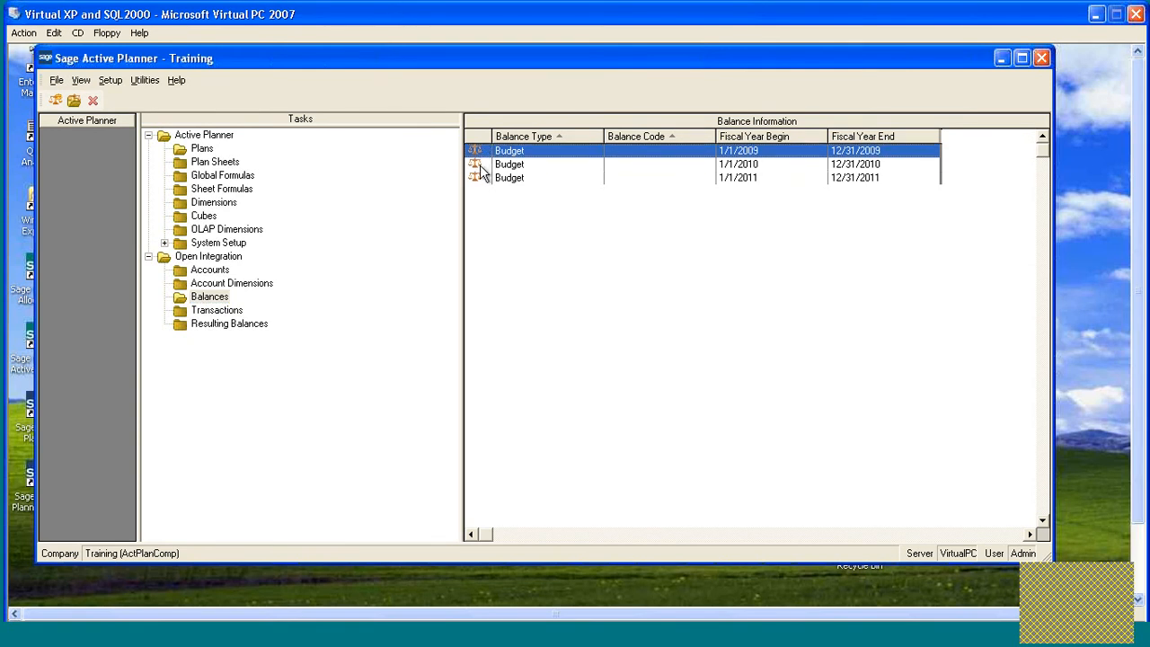
{"action": "left_click", "coordinate": [482, 175], "text": "shift"}
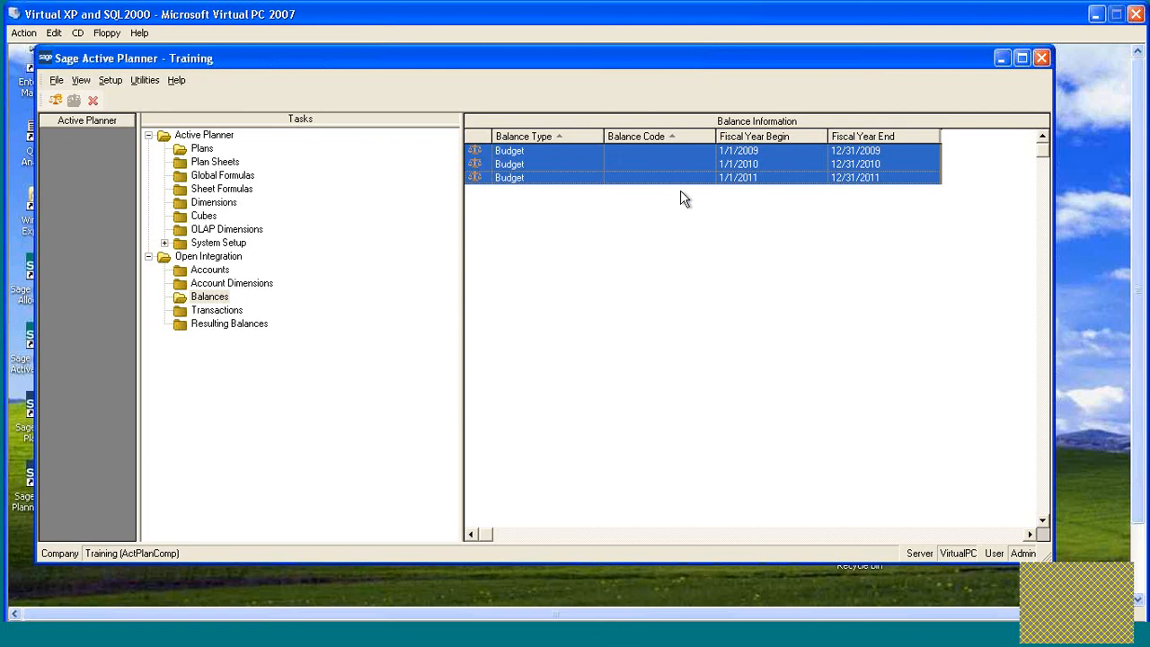
{"action": "right_click", "coordinate": [485, 148]}
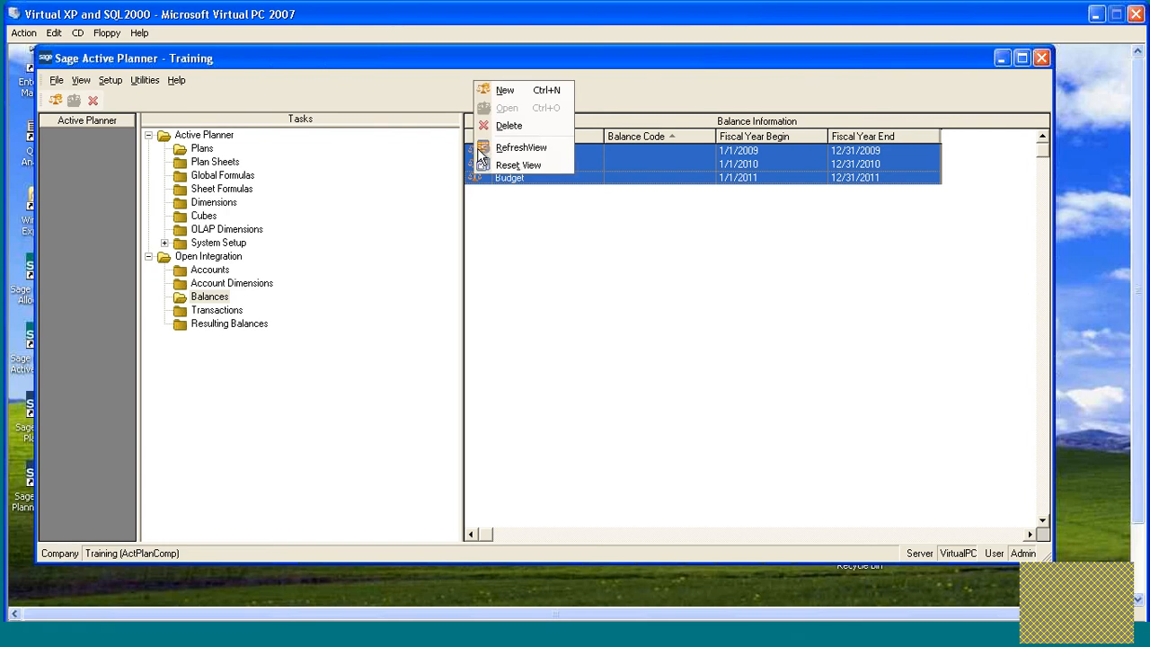
{"action": "left_click", "coordinate": [509, 126]}
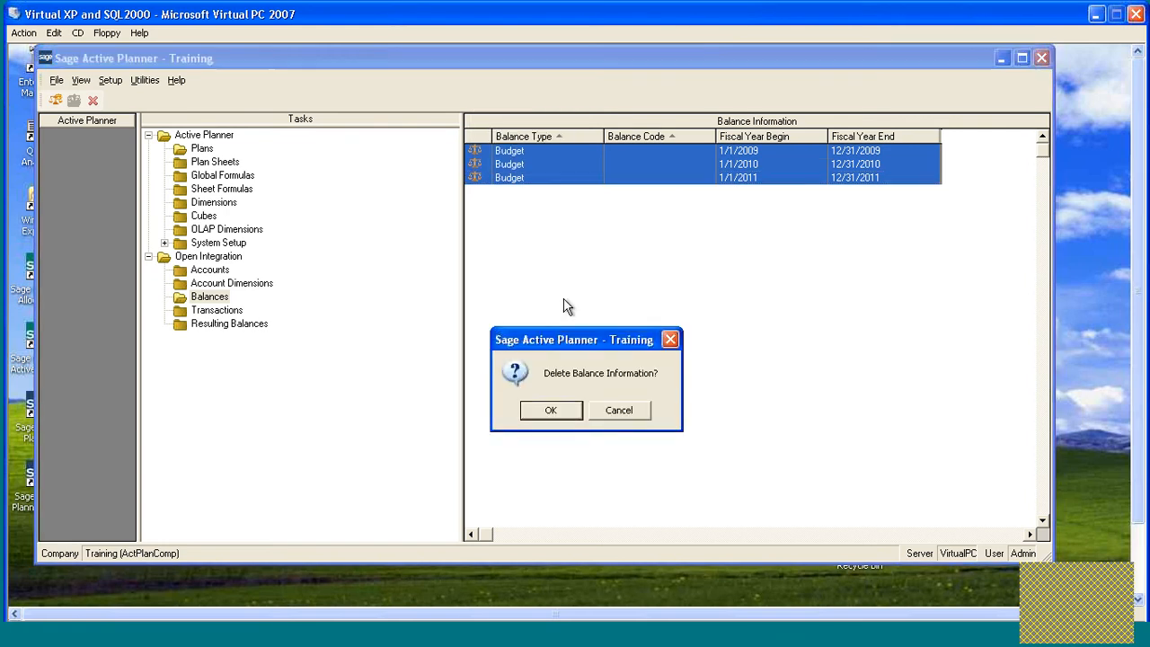
{"action": "left_click", "coordinate": [552, 411]}
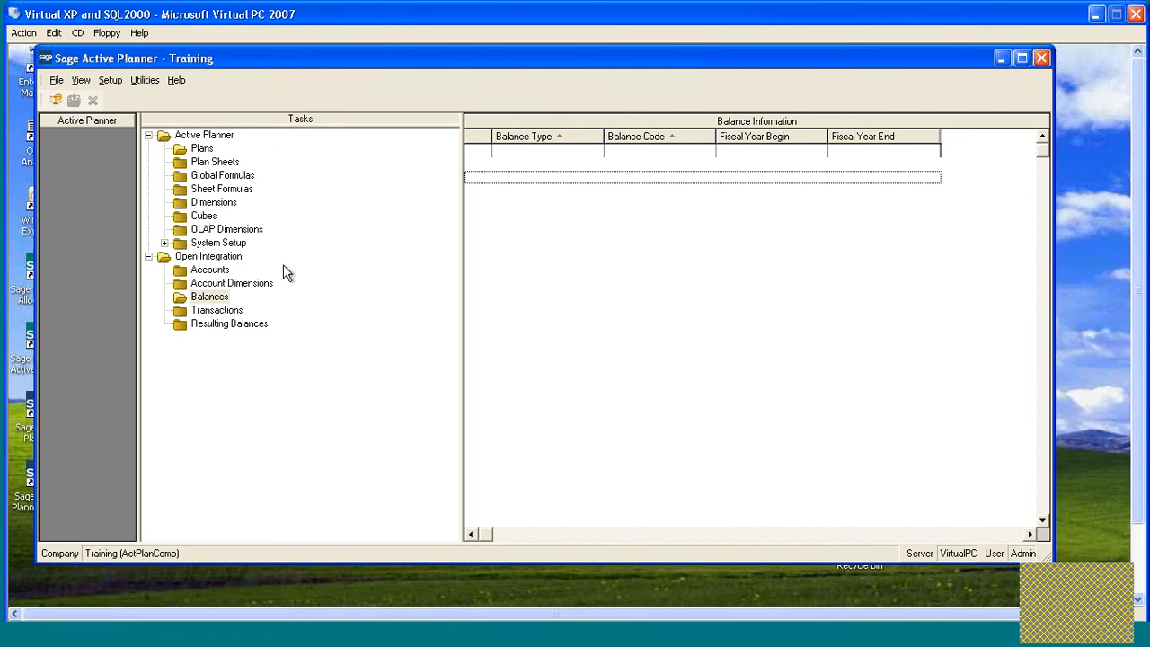
Set the Balance Type in the saved Actual Balances import query to 0 for actual balances and save the configuration.
{"action": "left_click", "coordinate": [144, 81]}
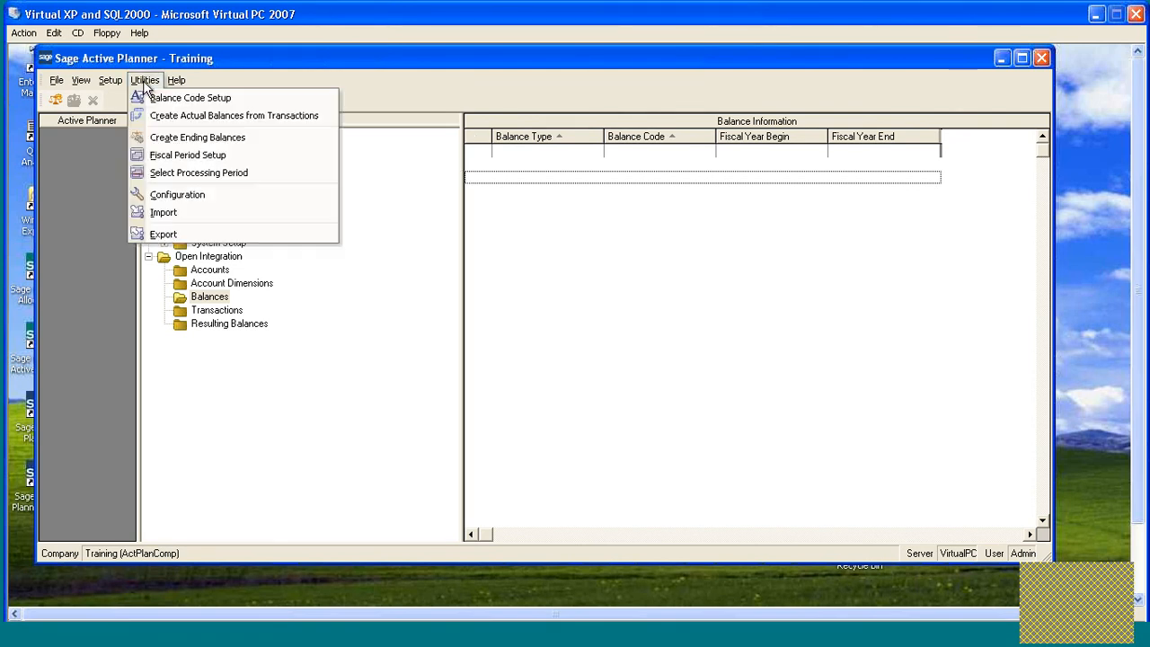
{"action": "left_click", "coordinate": [186, 210]}
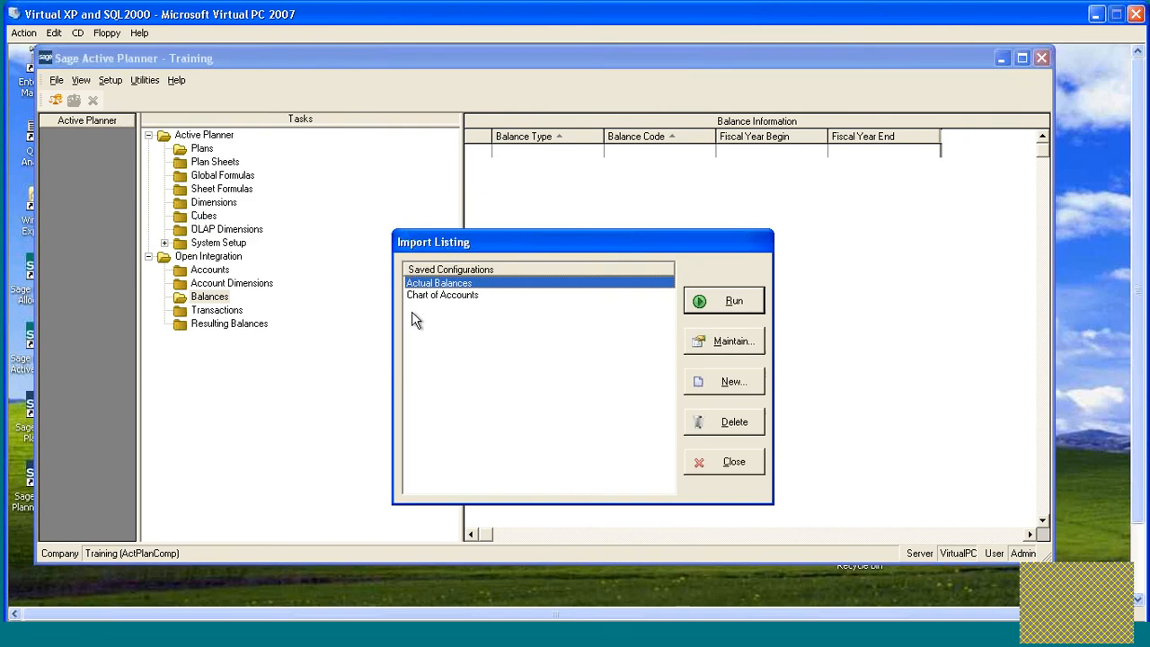
{"action": "left_click", "coordinate": [732, 342]}
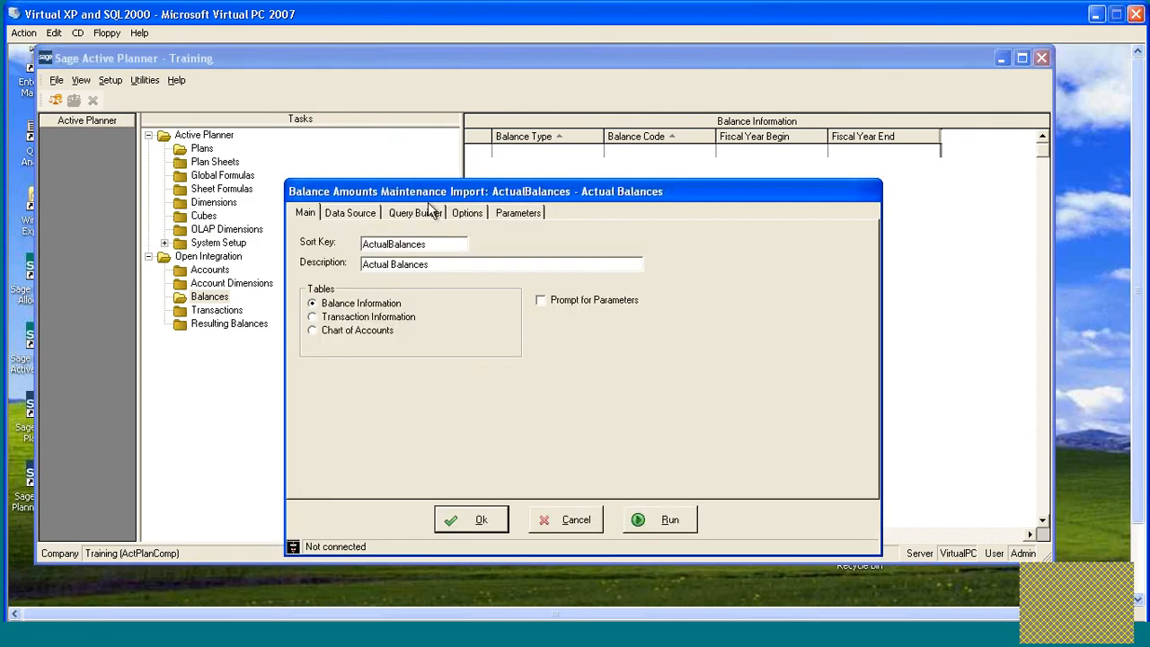
{"action": "left_click", "coordinate": [422, 213]}
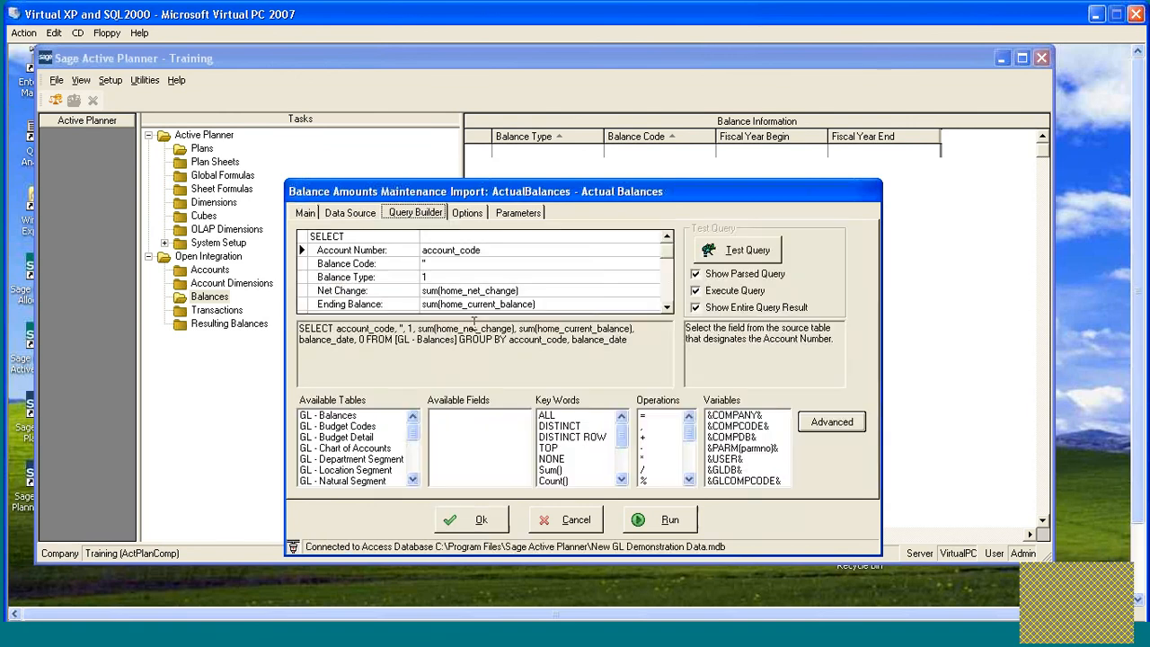
{"action": "left_click", "coordinate": [453, 279]}
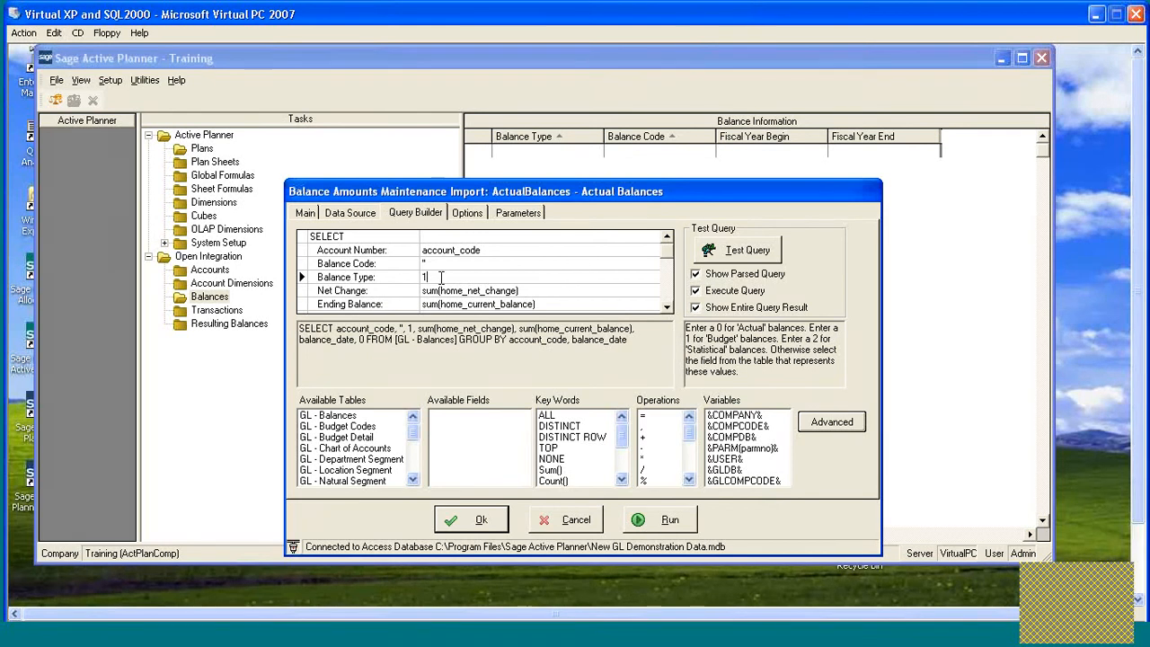
{"action": "left_click_drag", "start_coordinate": [438, 277], "coordinate": [419, 277]}
{"action": "type", "text": "0"}
{"action": "left_click", "coordinate": [455, 521]}
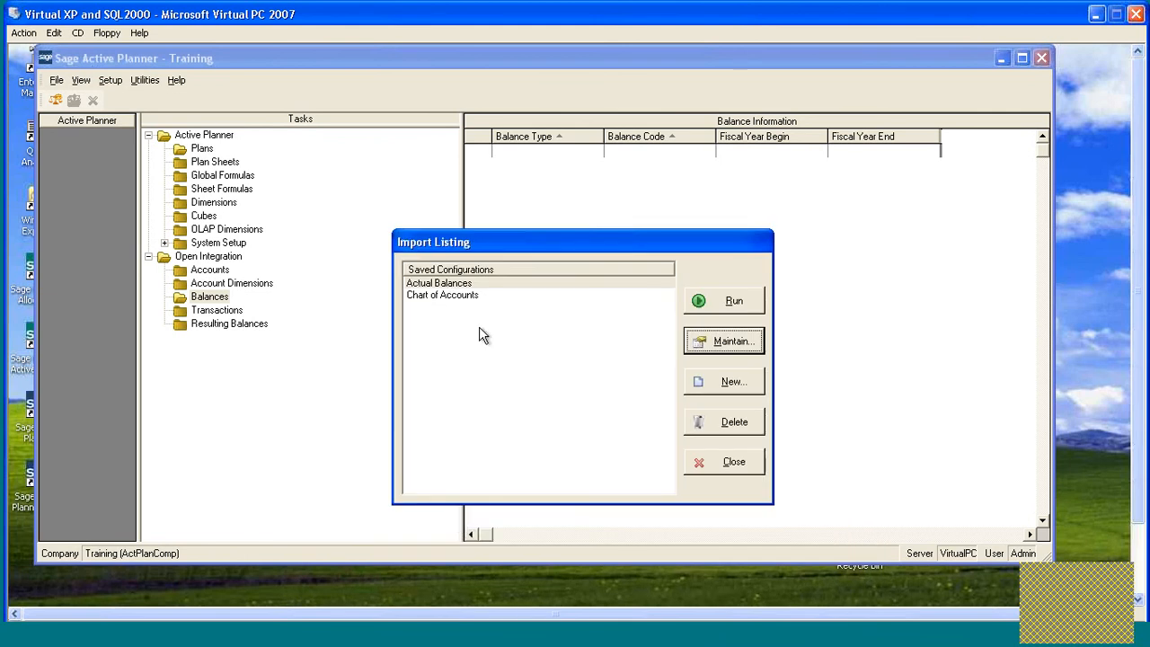
Run the saved Actual Balances import with its current settings and close the import log.
{"action": "left_click", "coordinate": [456, 286]}
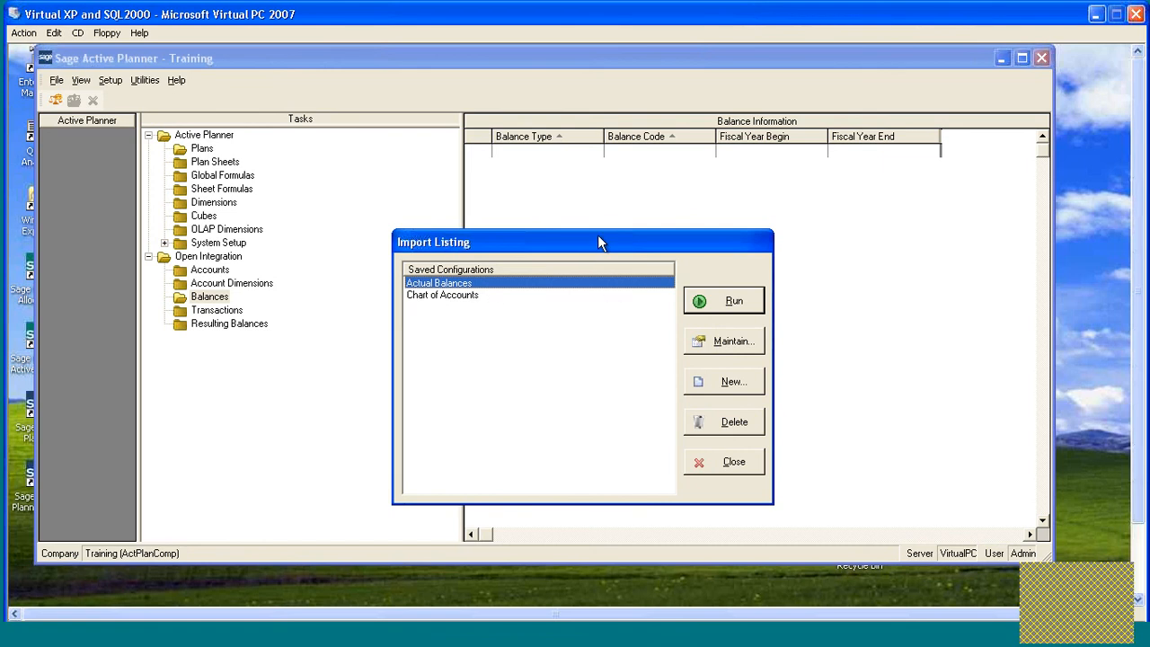
{"action": "left_click_drag", "start_coordinate": [600, 238], "coordinate": [608, 199]}
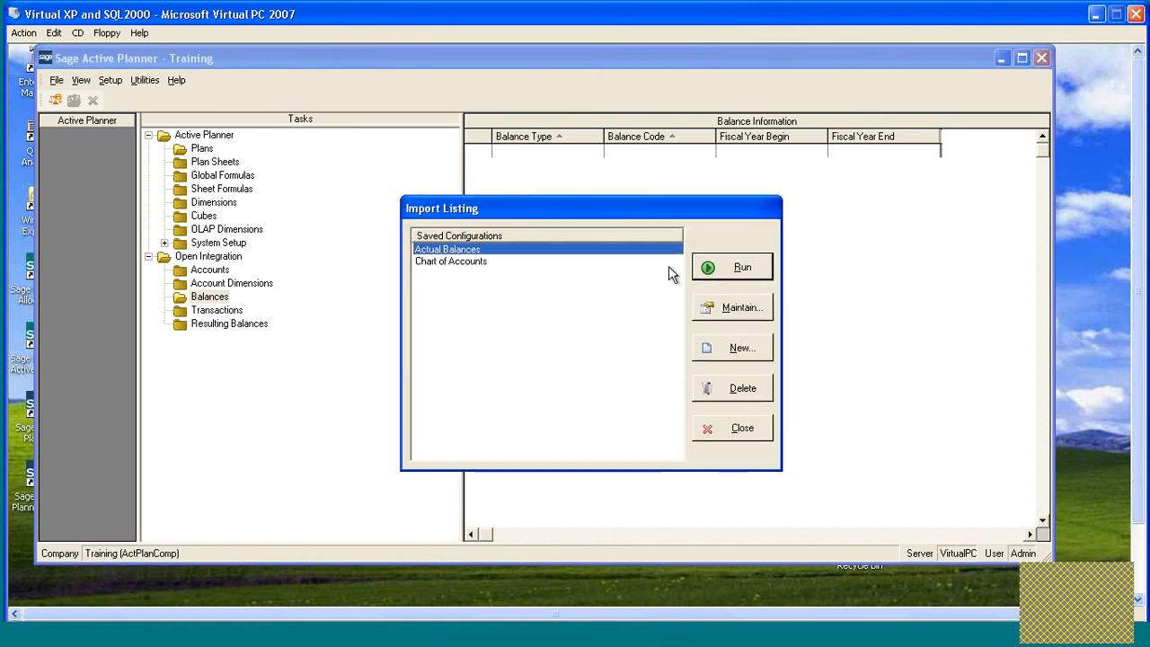
{"action": "left_click", "coordinate": [715, 267]}
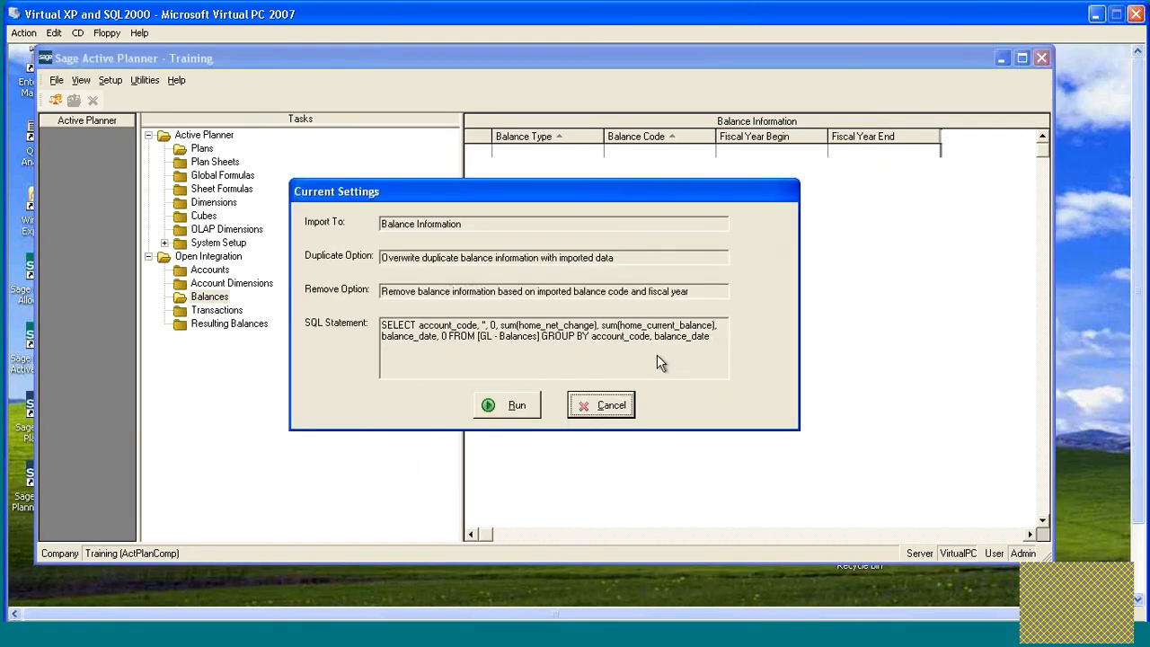
{"action": "left_click", "coordinate": [510, 406]}
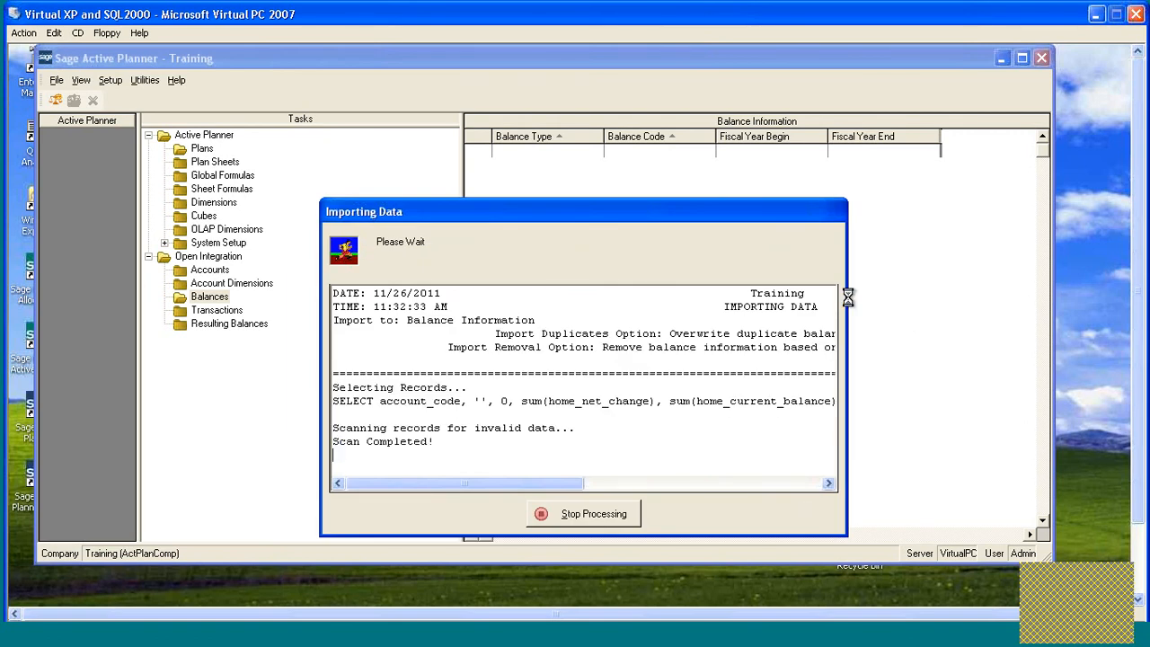
{"action": "left_click_drag", "start_coordinate": [694, 205], "coordinate": [694, 186]}
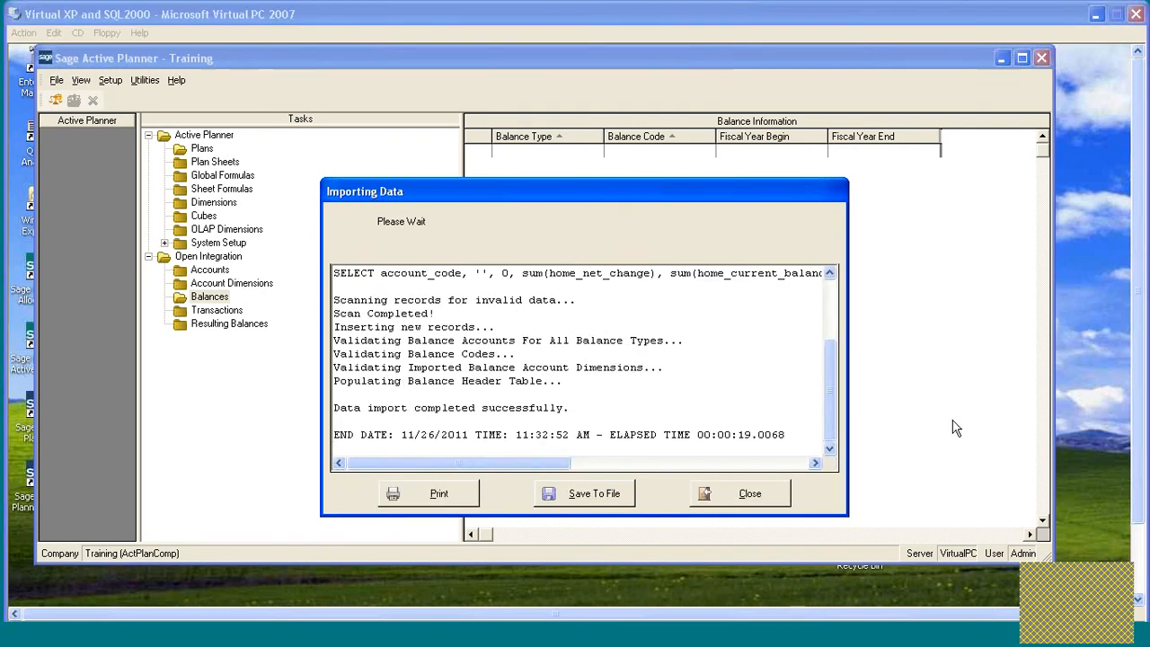
{"action": "left_click", "coordinate": [758, 500]}
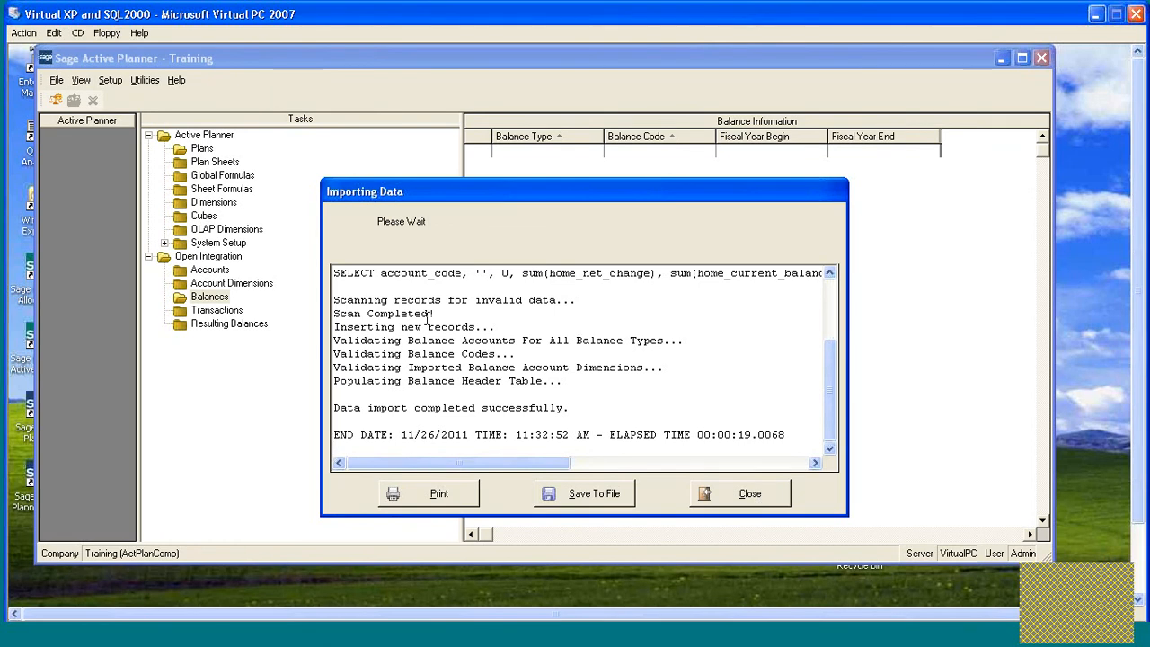
{"action": "left_click", "coordinate": [732, 493]}
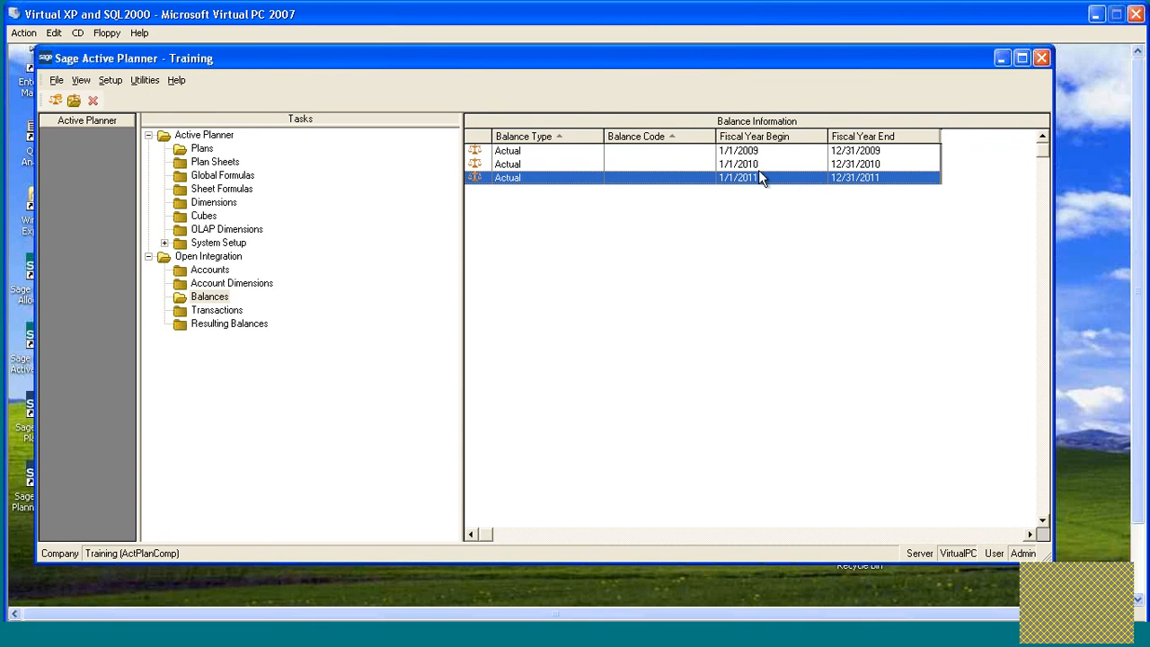
Examine the account amounts by period in the Actual balance entry for fiscal year 1/1/2010 to 12/31/2010, and close it.
{"action": "double_click", "coordinate": [476, 166]}
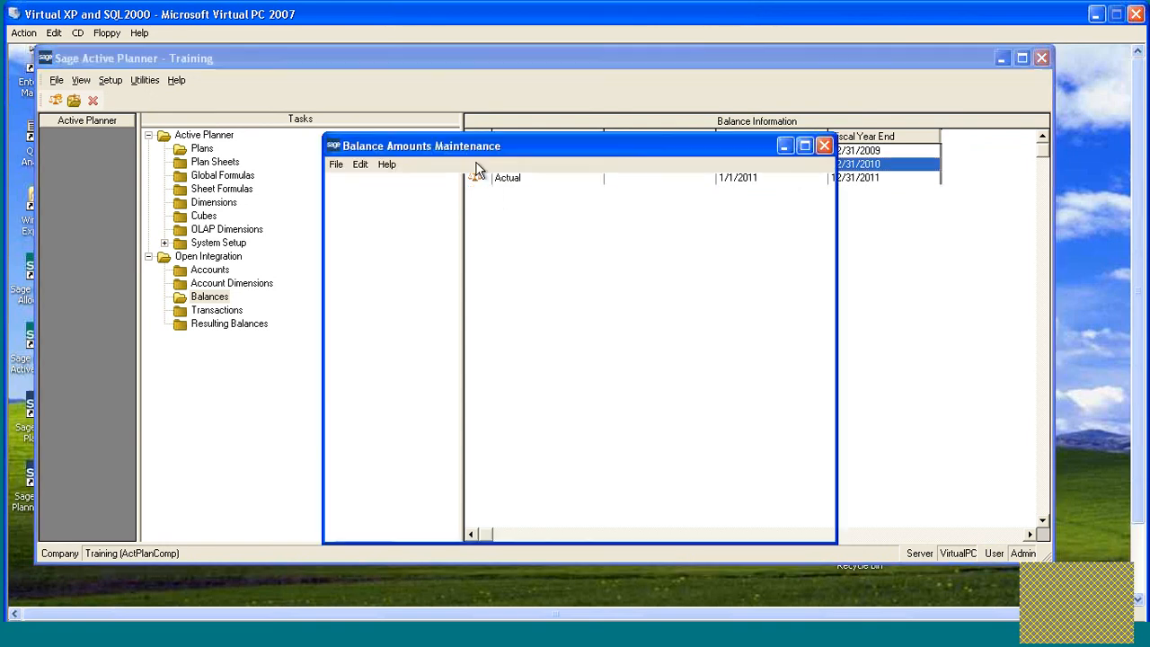
{"action": "left_click_drag", "start_coordinate": [569, 139], "coordinate": [581, 99]}
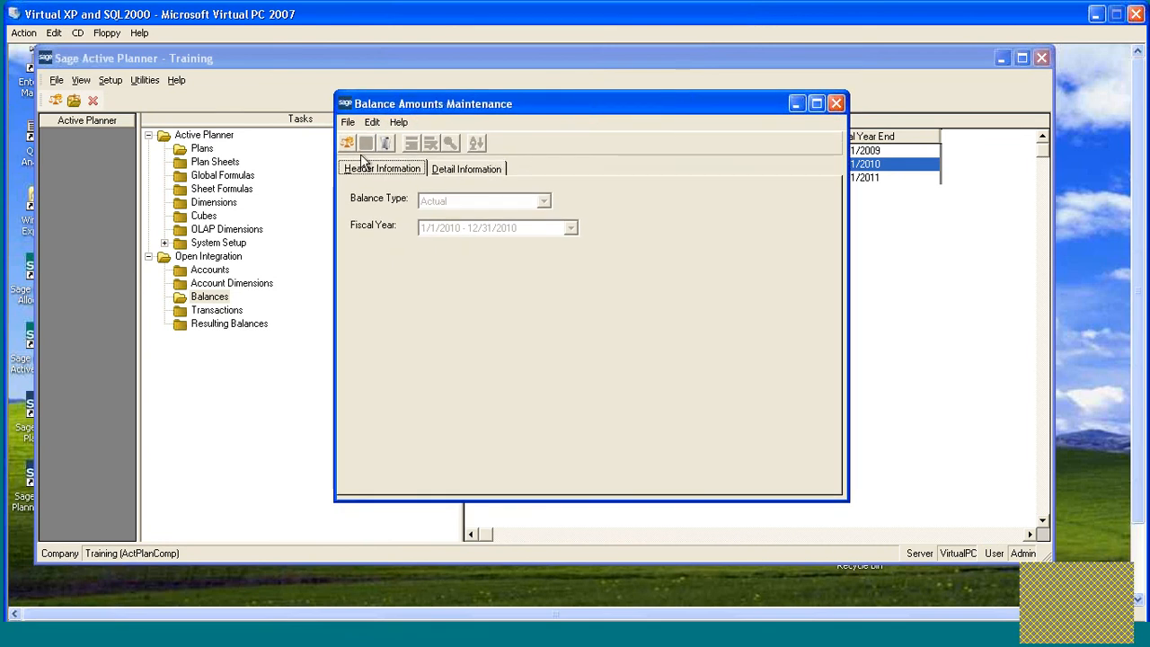
{"action": "left_click", "coordinate": [438, 169]}
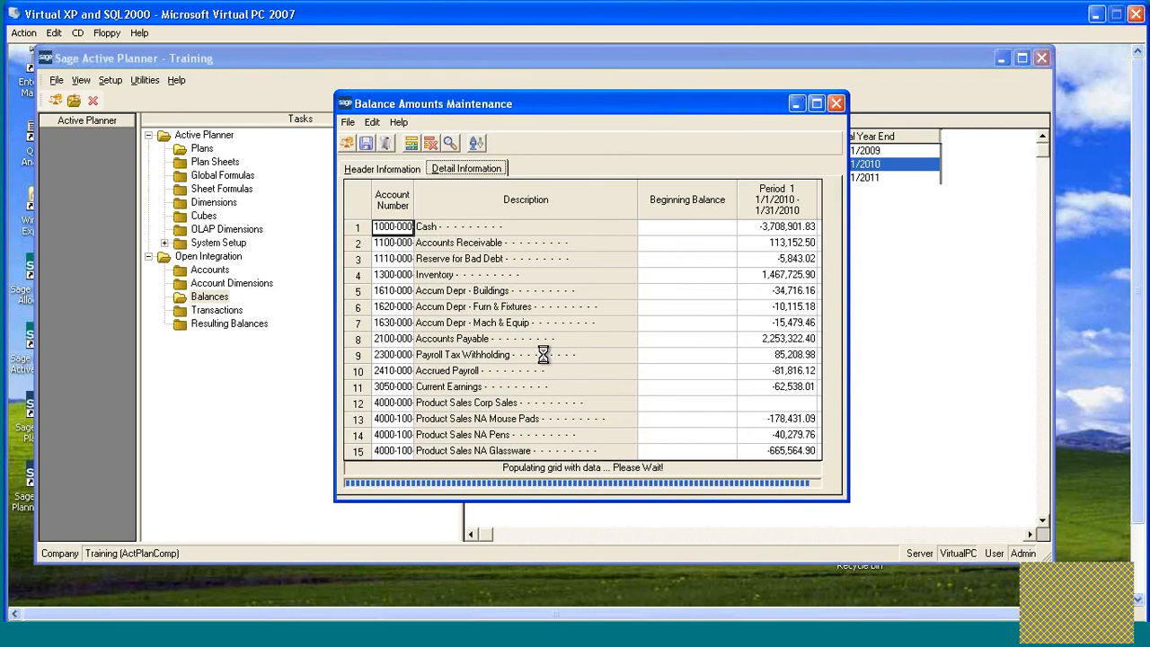
{"action": "left_click_drag", "start_coordinate": [848, 485], "coordinate": [1000, 476]}
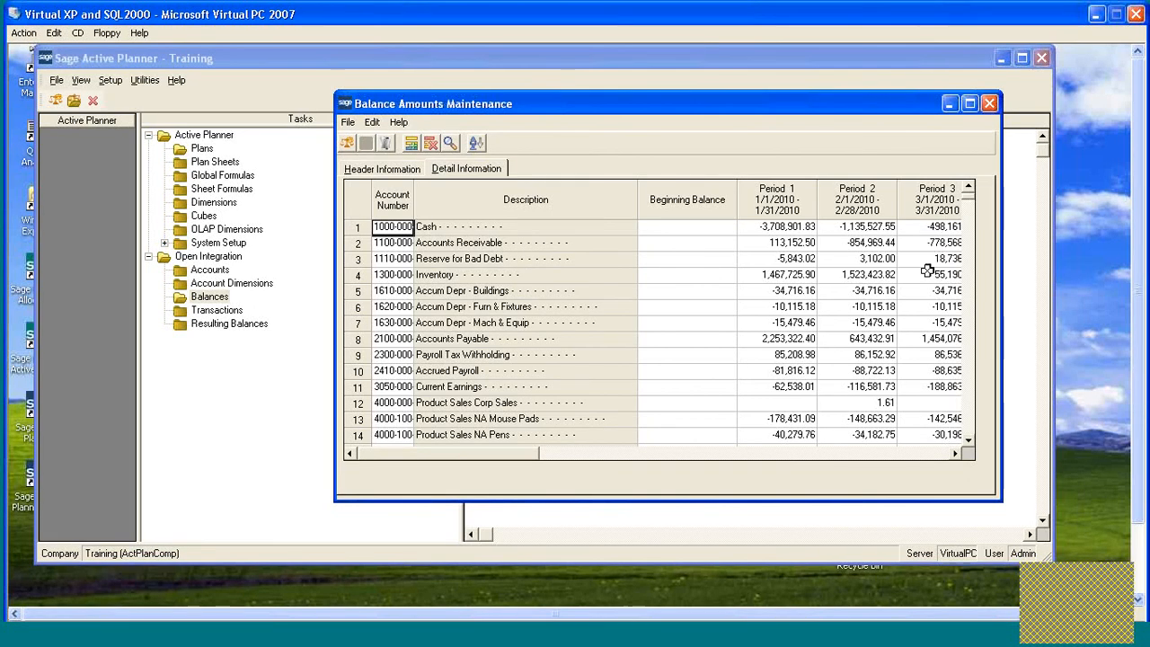
{"action": "left_click", "coordinate": [988, 106]}
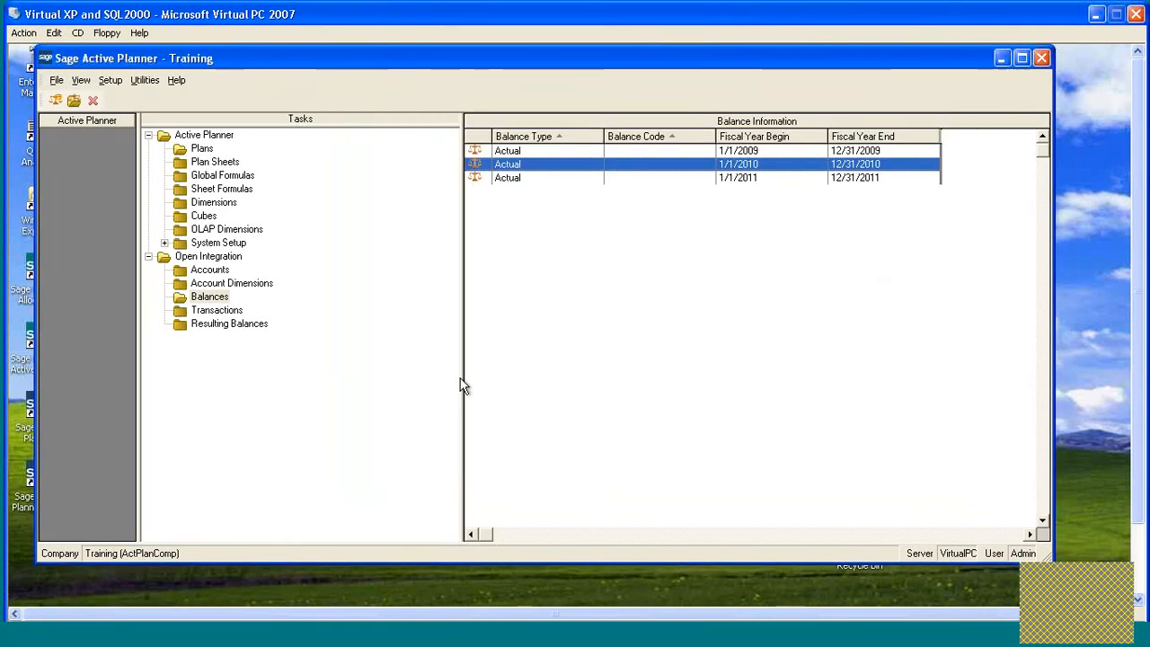